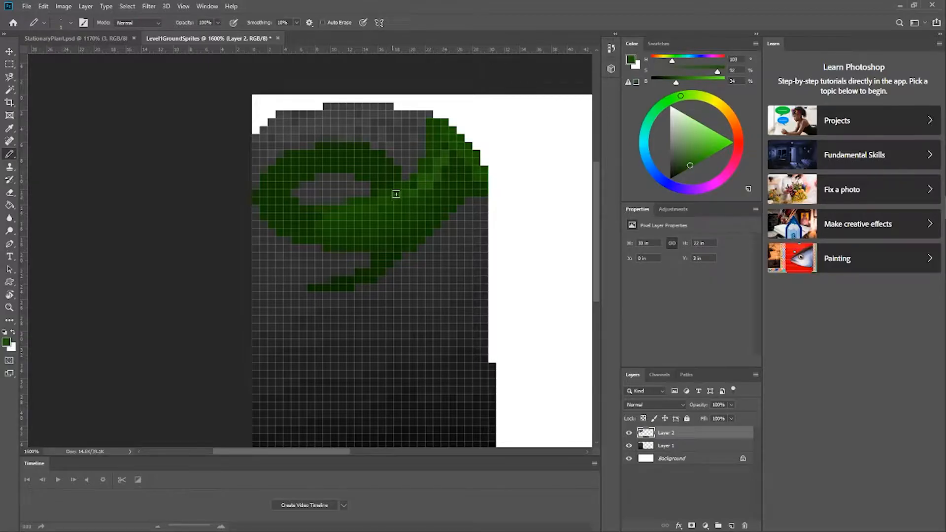
Shade the top of the green vine loop with lighter greens sampled from the vine.
alt+click(424, 220)
alt+click(480, 179)
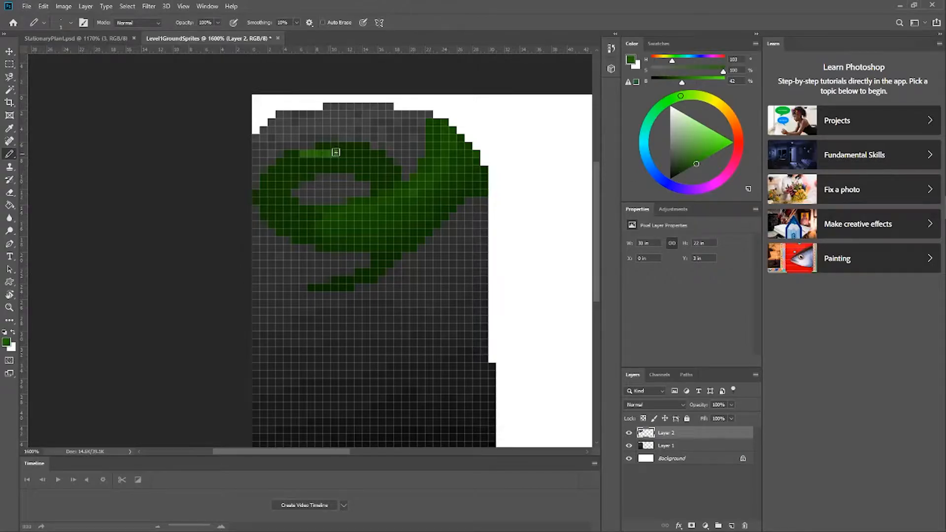
drag(360, 153, 295, 169)
key(ctrl+z)
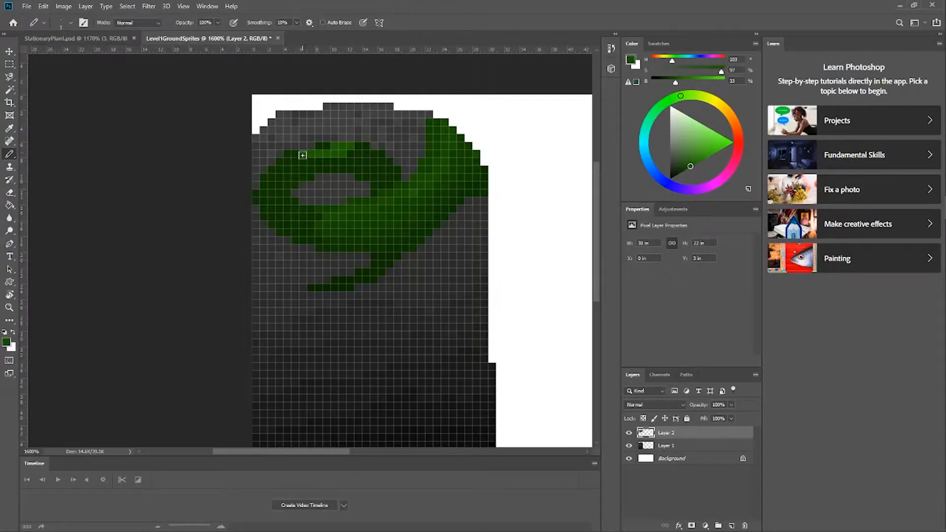
alt+click(452, 215)
drag(372, 152, 288, 160)
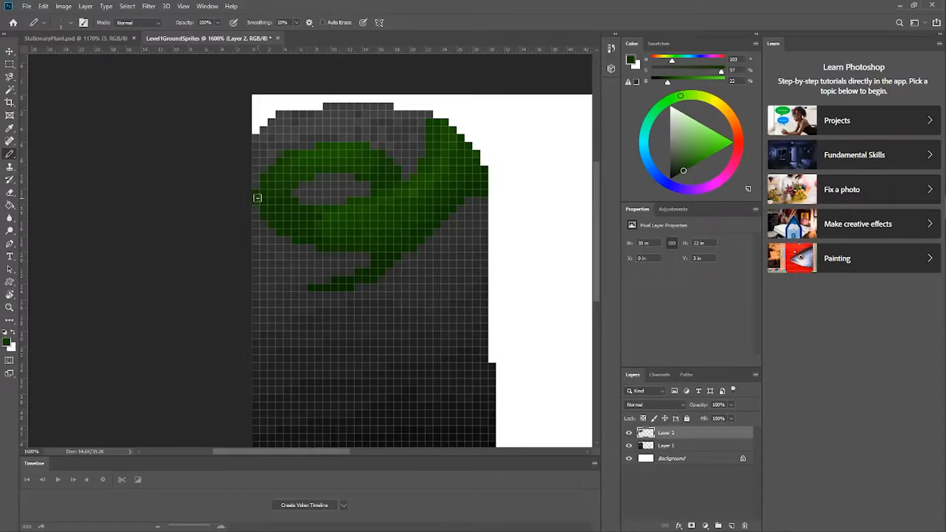
Darken the vine's outer and lower-right edges with deep green pixels and clean up the stray pixel beyond the pillar.
alt+click(324, 241)
key(e)
key(b)
alt+click(438, 220)
drag(437, 232, 481, 198)
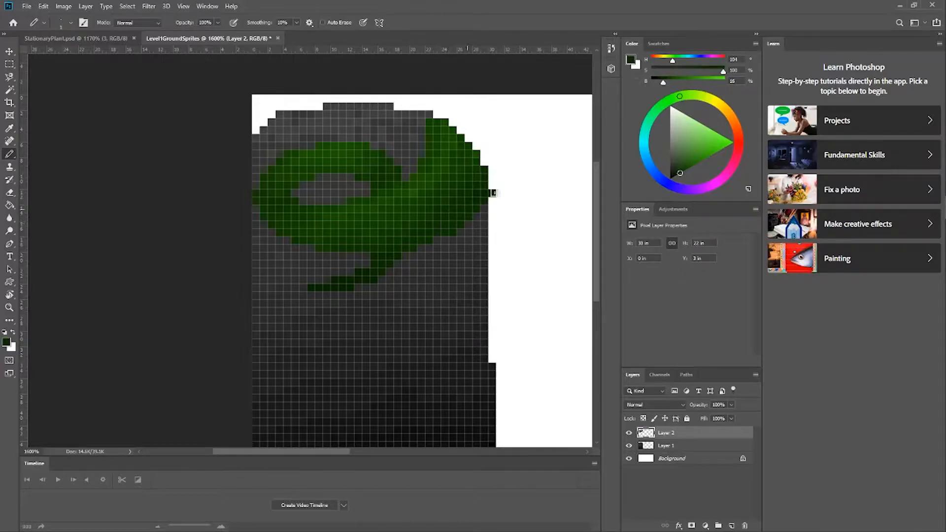
key(e)
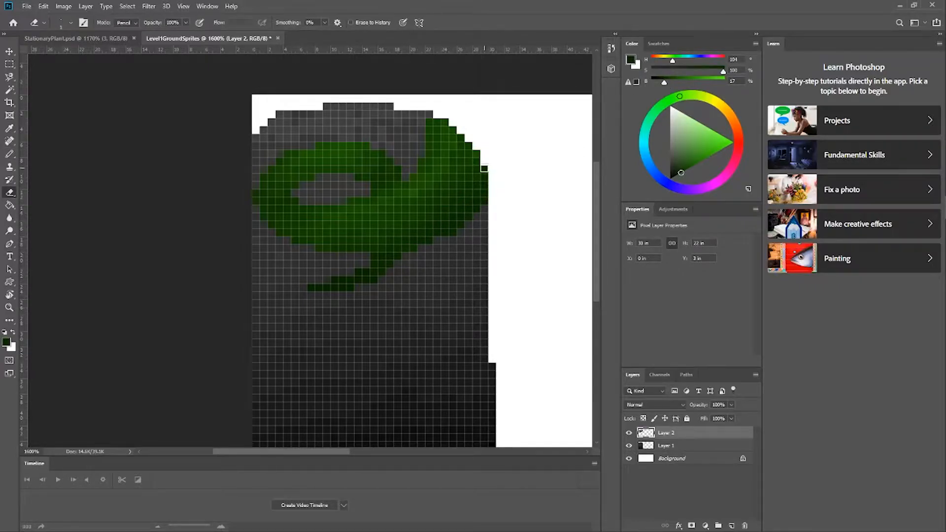
key(b)
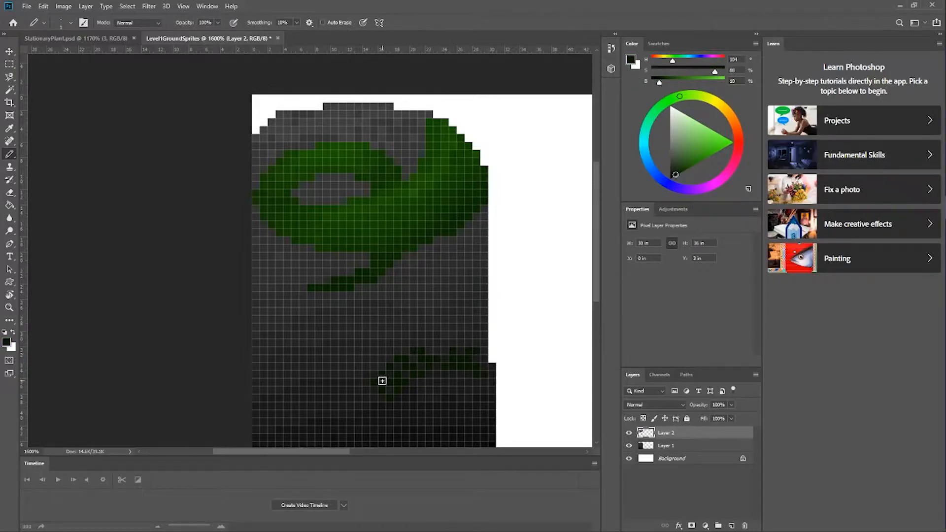
Paint a speckled dark green moss band across the lower part of the pillar.
key(s)
key(b)
drag(359, 397, 351, 413)
alt+click(333, 408)
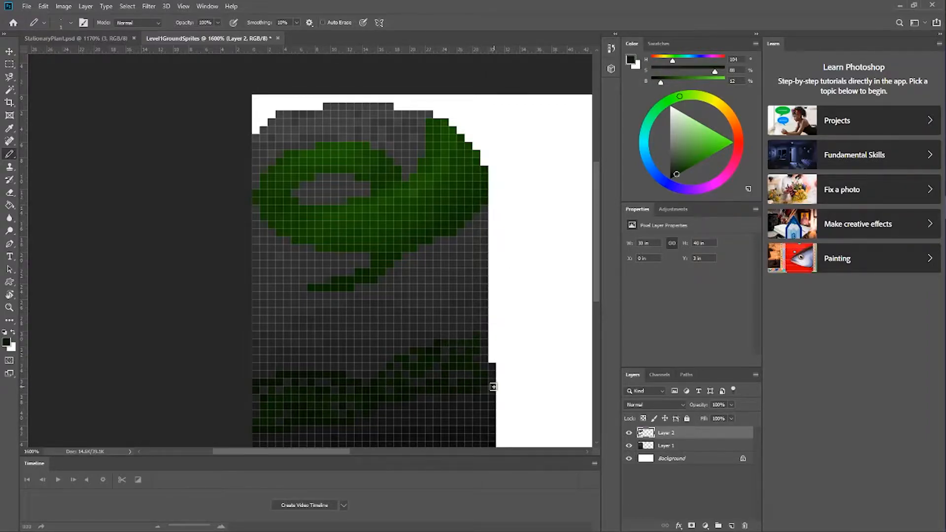
Select the whole pillar artwork and move it one pixel to the right.
key(ctrl+0)
key(m)
drag(33, 118, 209, 389)
key(v)
mouse_move(174, 338)
shift+mouse_down()
mouse_move(196, 349)
mouse_move(179, 351)
shift+mouse_up()
key(ctrl+d)
key(ctrl+plus)
key(ctrl+plus)
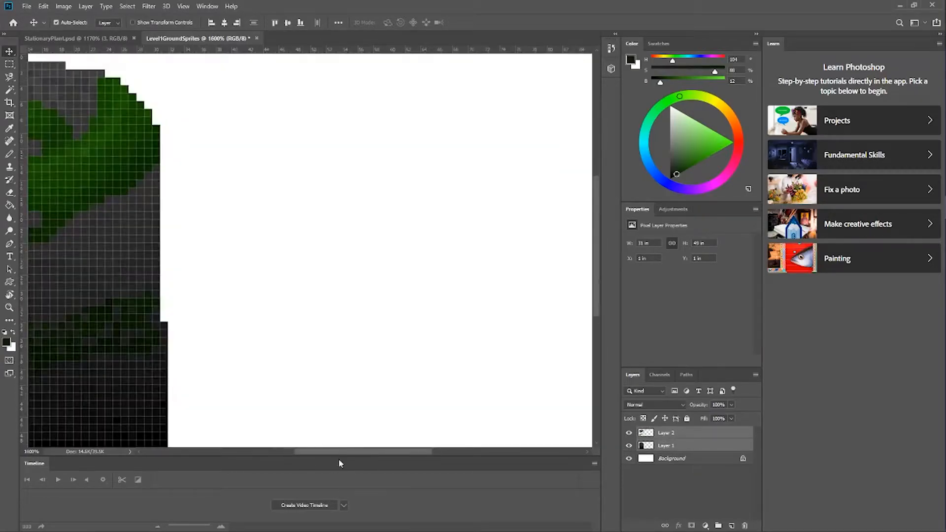
Paint a one-pixel black column along the pillar's lower left edge on Layer 1.
drag(338, 452, 277, 451)
key(b)
alt+click(174, 256)
click(676, 445)
drag(166, 247, 166, 420)
alt+click(174, 295)
alt+click(174, 357)
alt+click(174, 396)
alt+click(174, 445)
Erase the upper part of the added left column and blend the remaining edge with dark green pixels.
key(e)
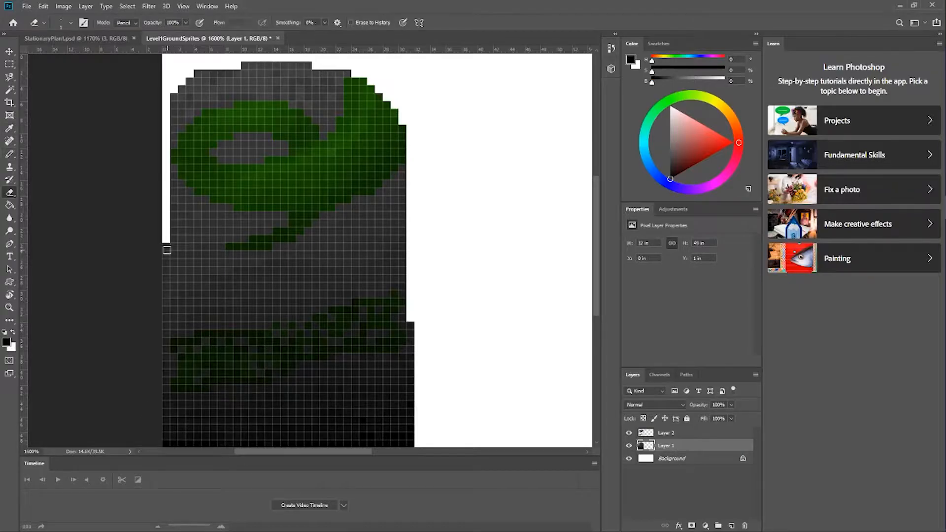
drag(166, 247, 166, 365)
key(b)
alt+click(174, 387)
click(166, 366)
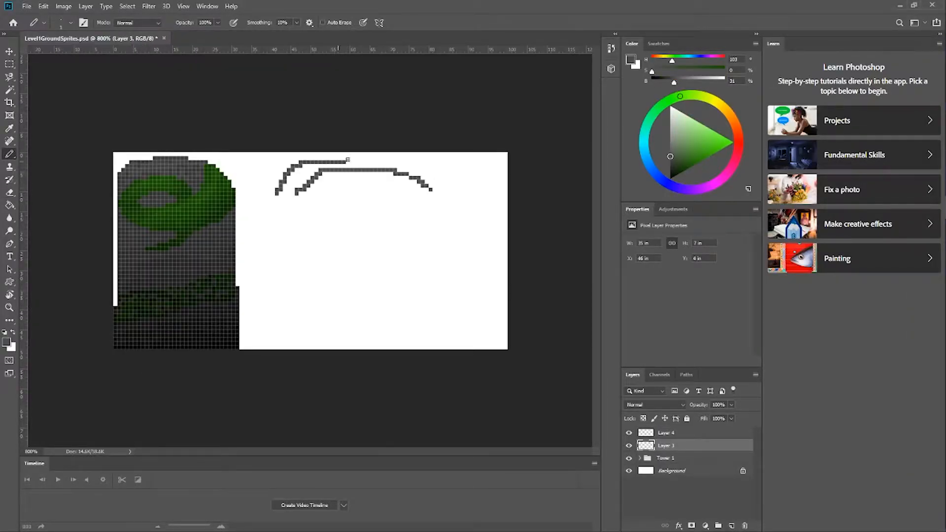
Outline the second, wider platform beside the first and fill its lower section with near-black.
drag(347, 159, 447, 348)
mouse_move(277, 196)
mouse_down()
mouse_move(264, 322)
mouse_move(439, 251)
mouse_up()
key(g)
click(367, 325)
key(b)
alt+scroll(367, 338, down, 3)
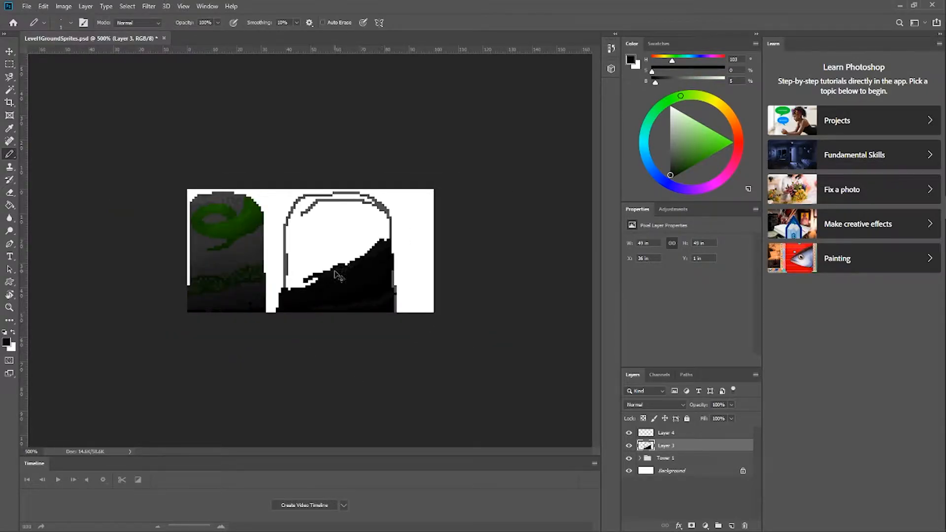
Draw a diagonal boundary across the second platform and fill the band beneath it with a near-black shade.
drag(286, 273, 387, 212)
key(e)
key(g)
click(385, 228)
key(b)
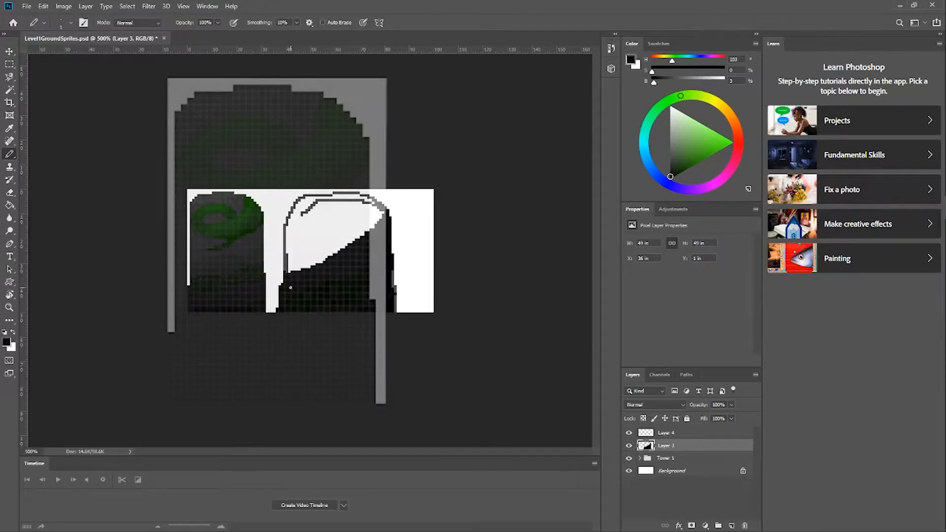
Draw another boundary near the second platform's top and fill the area beneath it with sampled near-black.
alt+click(287, 289)
key(g)
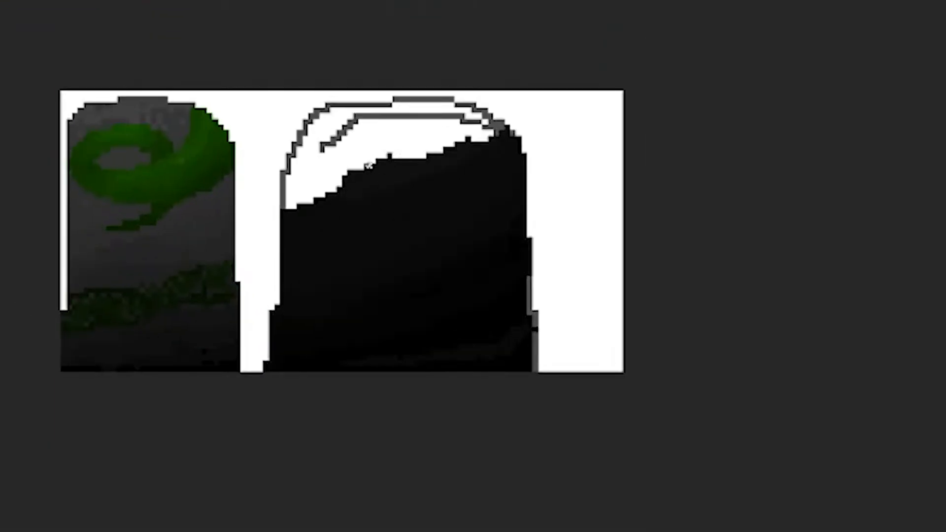
mouse_move(368, 165)
mouse_down()
mouse_move(296, 184)
mouse_move(317, 197)
mouse_up()
click(397, 139)
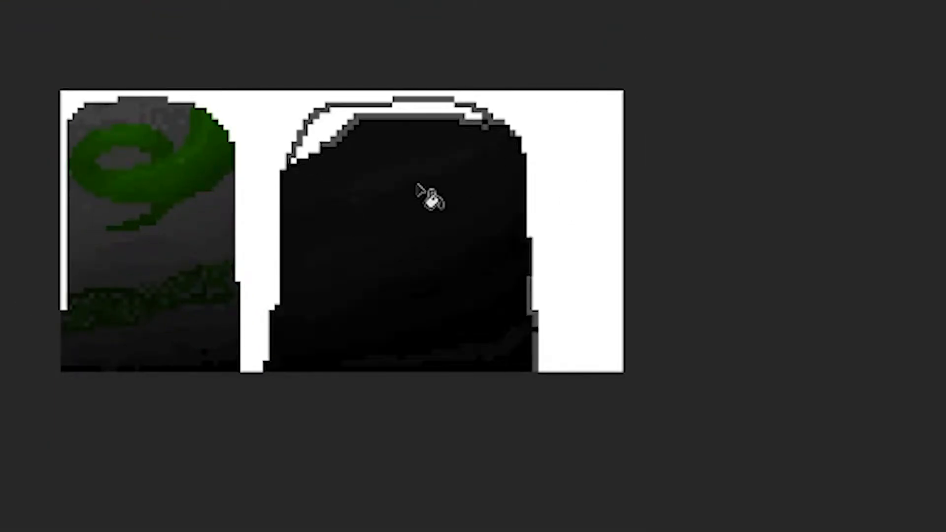
Fill the remaining white gaps and grey outline along the second platform's top with near-black.
click(347, 127)
click(485, 120)
click(427, 108)
click(411, 117)
click(405, 100)
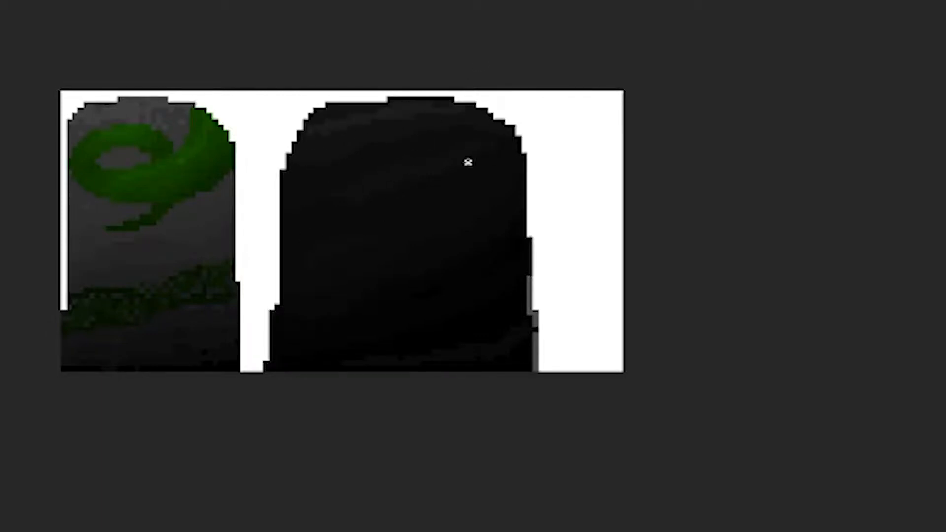
mouse_move(396, 166)
mouse_down()
mouse_move(363, 222)
mouse_move(451, 188)
mouse_up()
key(ctrl+z)
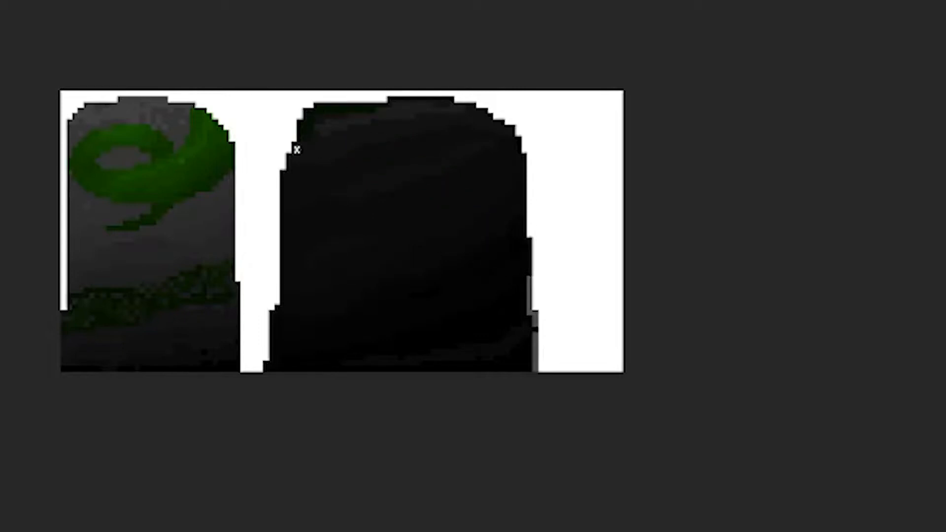
key(ctrl+z)
Paint a dark green moss patch running down the second platform's upper-left corner.
key(ctrl+plus)
key(ctrl+plus)
key(ctrl+plus)
key(ctrl+plus)
key(ctrl+plus)
key(ctrl+plus)
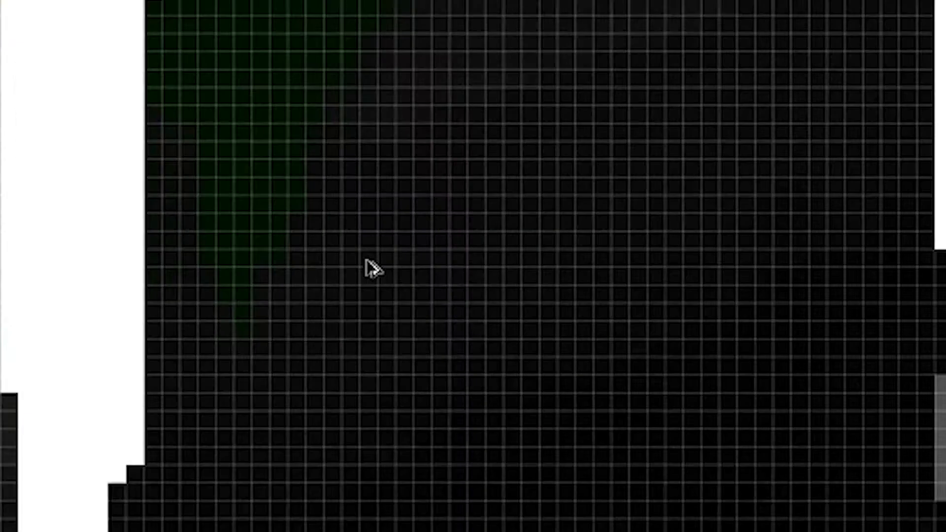
scroll(101, 449, up, 2)
scroll(271, 374, down, 1)
key(ctrl+minus)
key(ctrl+minus)
key(ctrl+minus)
key(ctrl+minus)
key(ctrl+minus)
key(ctrl+minus)
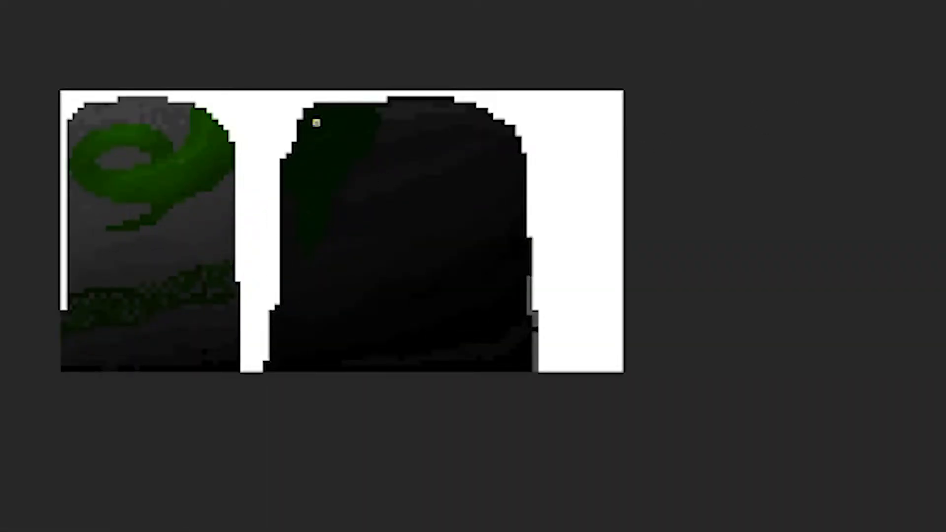
Vary the moss patch with slightly different dark green pixels and a single yellow pixel.
key(ctrl+plus)
key(ctrl+plus)
key(ctrl+plus)
key(ctrl+plus)
key(ctrl+plus)
key(ctrl+plus)
scroll(94, 492, down, 2)
key(ctrl+minus)
key(ctrl+minus)
key(ctrl+minus)
key(ctrl+minus)
key(ctrl+minus)
key(ctrl+minus)
key(ctrl+plus)
key(ctrl+plus)
key(ctrl+plus)
key(ctrl+plus)
key(ctrl+plus)
key(ctrl+plus)
scroll(304, 194, up, 5)
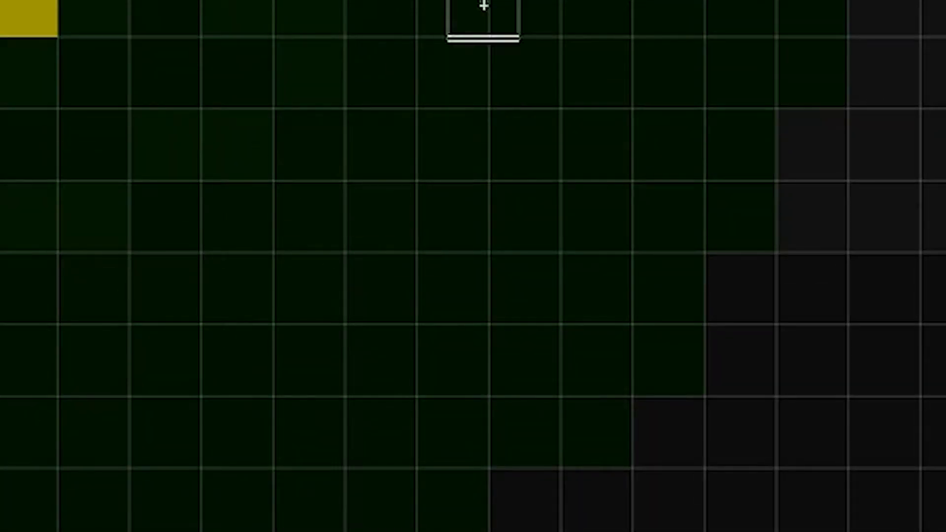
key(ctrl+minus)
key(ctrl+minus)
key(ctrl+minus)
key(ctrl+minus)
key(ctrl+minus)
key(ctrl+minus)
key(ctrl+minus)
key(ctrl+minus)
key(ctrl+minus)
Cover the grey outline pixels along the second platform's lower right edge with black.
key(ctrl+plus)
key(ctrl+plus)
key(ctrl+plus)
key(ctrl+plus)
ctrl+scroll(509, 530, down, 4)
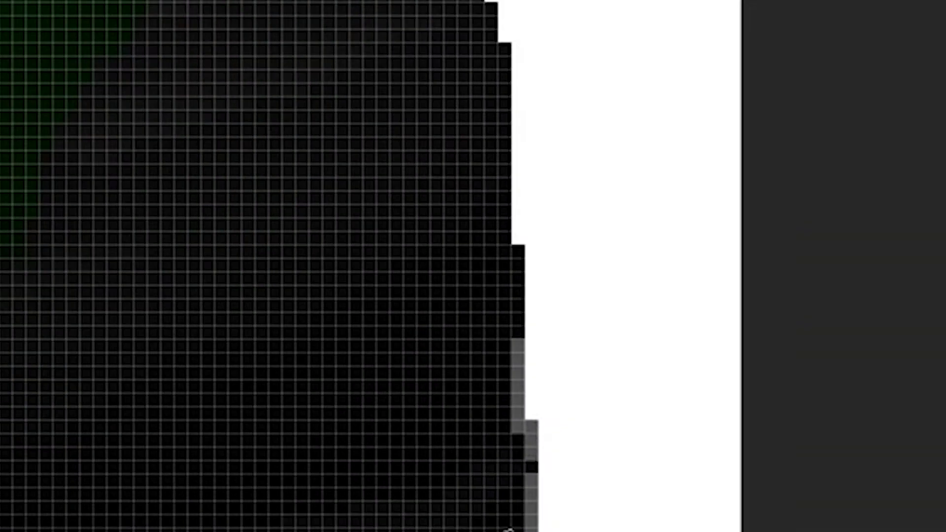
key(ctrl+minus)
key(ctrl+minus)
key(ctrl+minus)
key(ctrl+minus)
drag(585, 153, 569, 371)
key(ctrl+z)
drag(586, 121, 569, 347)
key(ctrl+z)
Outline a narrow third platform beside the second and widen the canvas slightly to the right with Crop.
drag(563, 287, 564, 370)
drag(616, 116, 619, 136)
key(c)
drag(622, 247, 633, 246)
key(Return)
drag(614, 135, 626, 371)
Fill the third platform with teal-blue shades and paint a lighter highlight down its upper part.
key(g)
click(569, 122)
click(626, 290)
click(620, 217)
key(b)
drag(591, 110, 588, 167)
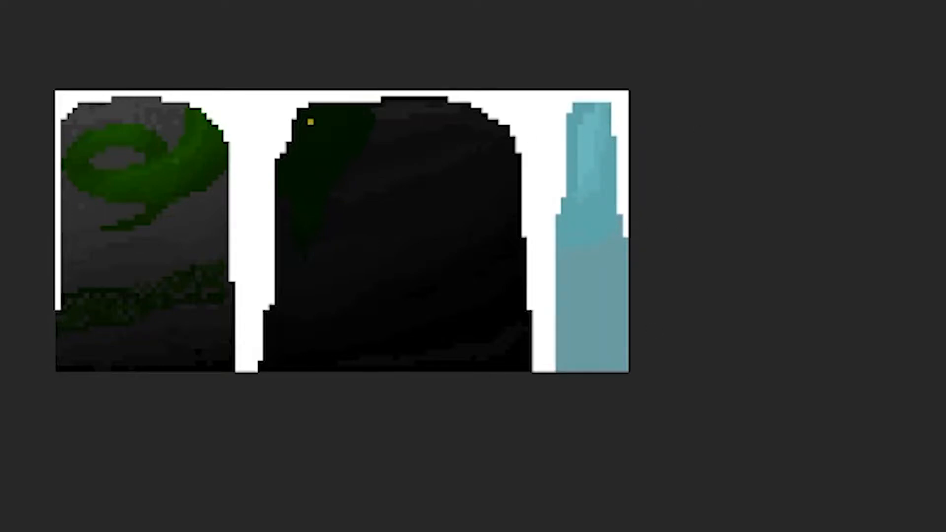
Paint darker teal shading over the lower half and base of the third platform.
alt+click(606, 214)
drag(620, 355, 581, 319)
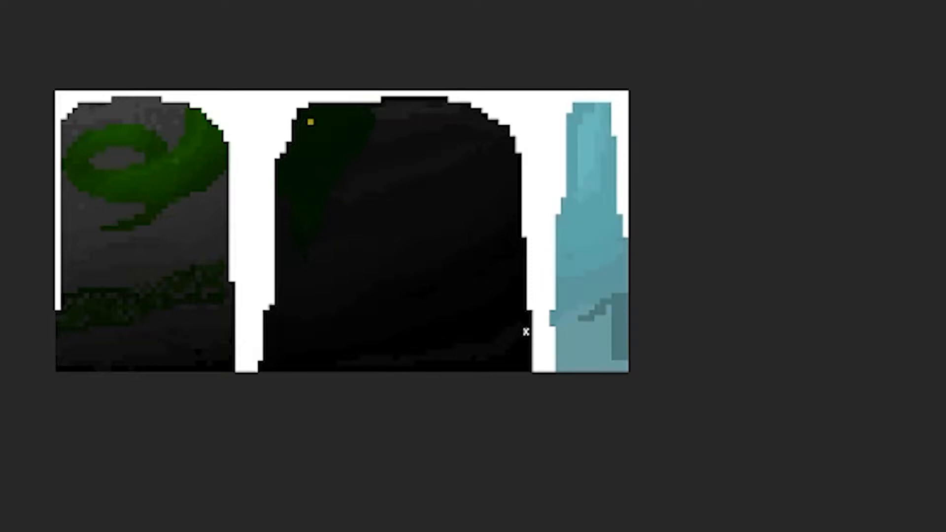
mouse_move(551, 357)
mouse_down()
mouse_move(606, 318)
mouse_move(625, 352)
mouse_up()
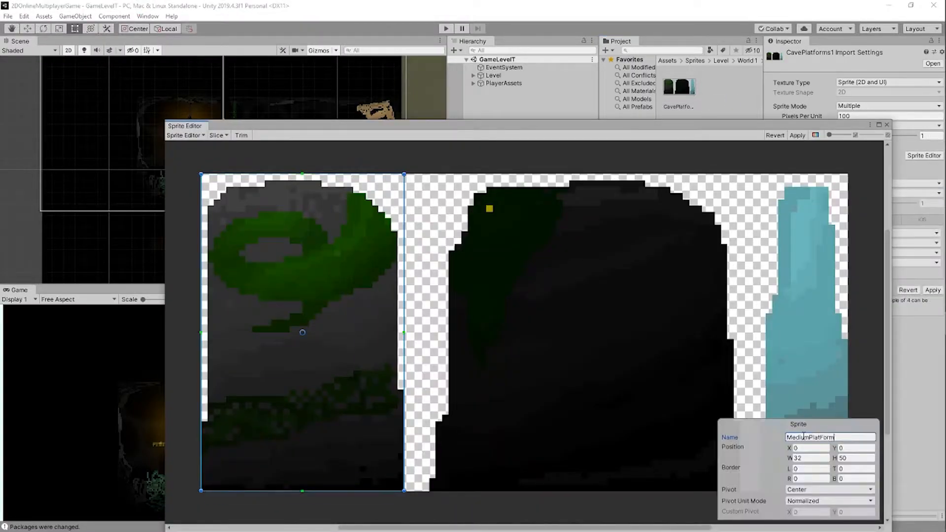
In Unity, slice the CavePlatforms1 sheet with regions named "LargePlatform" and "SmallCaveS".
drag(429, 491, 735, 180)
click(839, 437)
text(LargePlatform)
mouse_move(759, 491)
mouse_down()
mouse_move(790, 449)
mouse_move(848, 186)
mouse_up()
drag(835, 437, 730, 426)
text(SmallCaveS)
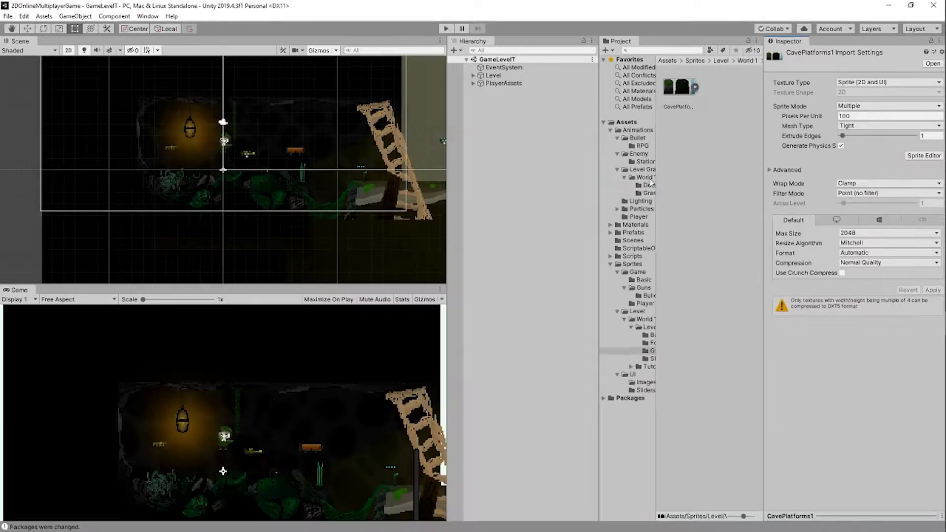
Open the GameLevel1 scene from the World1 folder and replace its contents with the copied PlayerAssets object.
click(501, 91)
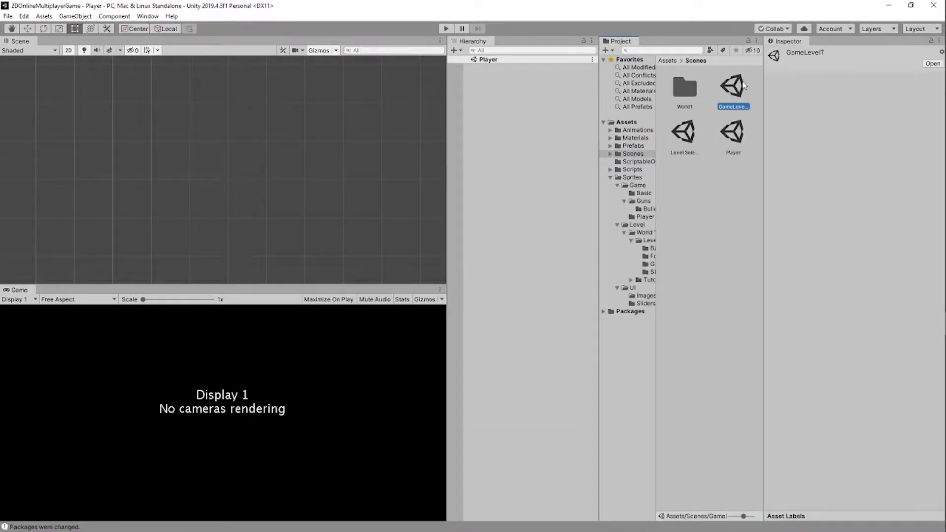
double_click(683, 87)
double_click(715, 87)
key(Delete)
key(ctrl+v)
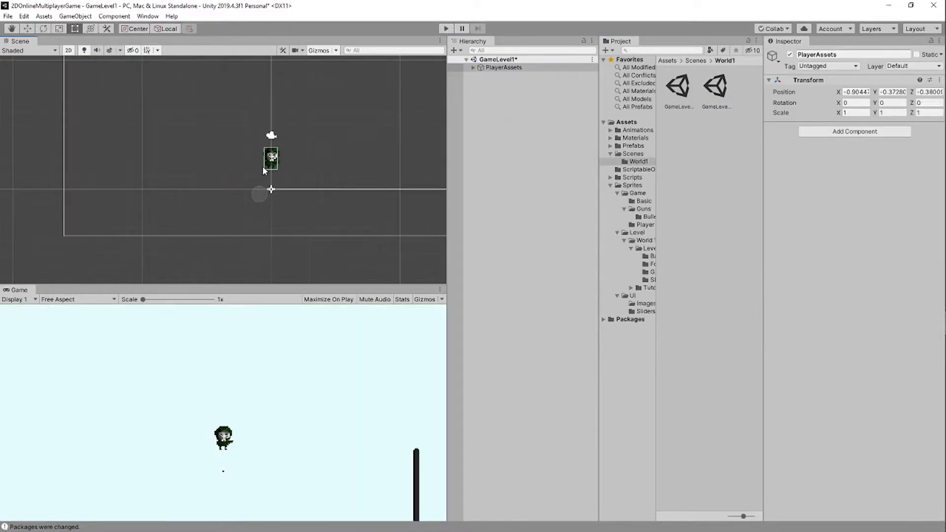
Set up an empty object named "Level" with a child object named "Ground".
click(473, 67)
click(830, 54)
text(Level)
right_click(495, 68)
text(Ground)
Locate the cave platform sprites in the project, place the large platform in the scene and set its X scale to 9.
click(639, 162)
click(649, 287)
click(684, 134)
click(645, 241)
double_click(682, 92)
drag(684, 179, 685, 134)
click(645, 241)
click(651, 272)
drag(734, 87, 320, 212)
click(855, 112)
text(9)
Parent the large platform to Ground, name it "LargePlatform (1)" and reposition it in the scene.
drag(505, 91, 502, 76)
click(853, 55)
text((1)w)
drag(268, 200, 347, 222)
Place the MediumPlatform sprite in the scene, set its X scale to 9 and reposition it.
drag(684, 133, 262, 160)
click(856, 113)
text(9)
drag(279, 181, 238, 149)
click(346, 186)
click(768, 127)
drag(349, 182, 319, 119)
Expand PlayerAssets in the hierarchy and create a new sprite object in the scene.
click(473, 91)
right_click(545, 194)
click(549, 310)
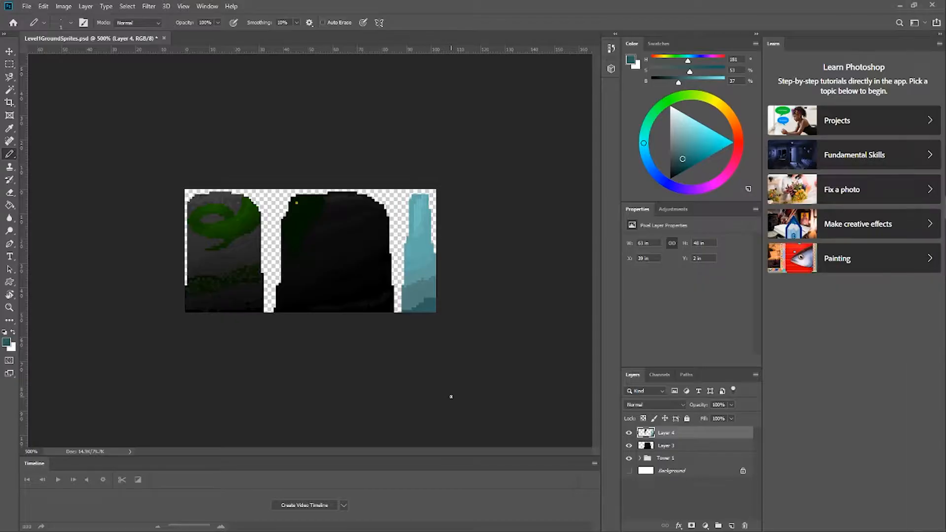
Open the tutorial's Main Ground sprite folder in the project to reach the cave ground sprites.
click(927, 323)
click(630, 217)
click(638, 303)
click(674, 89)
click(616, 303)
click(639, 319)
click(638, 327)
click(711, 88)
click(727, 88)
Place CaveGround1 under Ground, set its scale to 9 and lower it beneath the two platforms.
drag(681, 133, 503, 75)
click(851, 113)
text(10)
drag(165, 135, 167, 176)
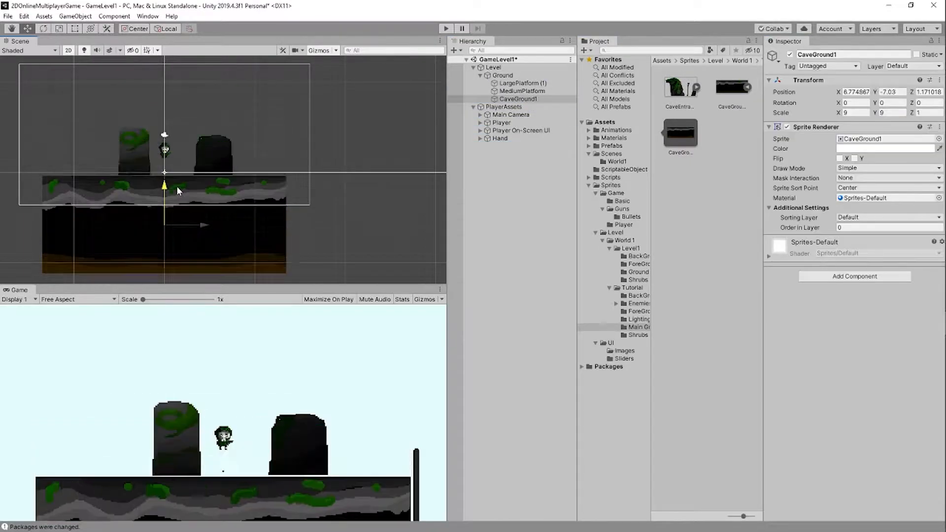
Shift CaveGround1 to X -3.84, Y -5.67 and arrange the medium and large platforms beyond its far edge.
drag(203, 214, 109, 210)
drag(134, 152, 252, 239)
drag(236, 216, 214, 189)
click(344, 200)
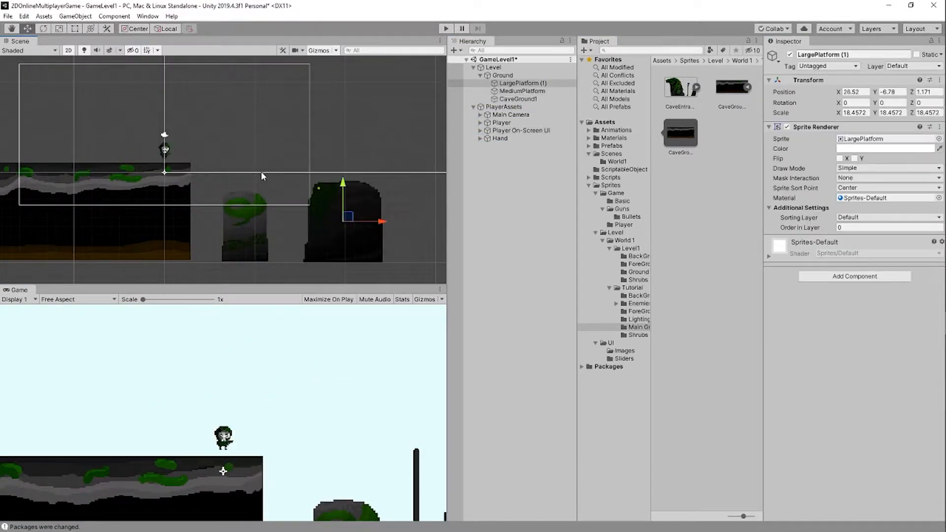
Create empty parent objects under Ground for the platforms, naming the large platform's parent LargePillarPlat.
click(821, 54)
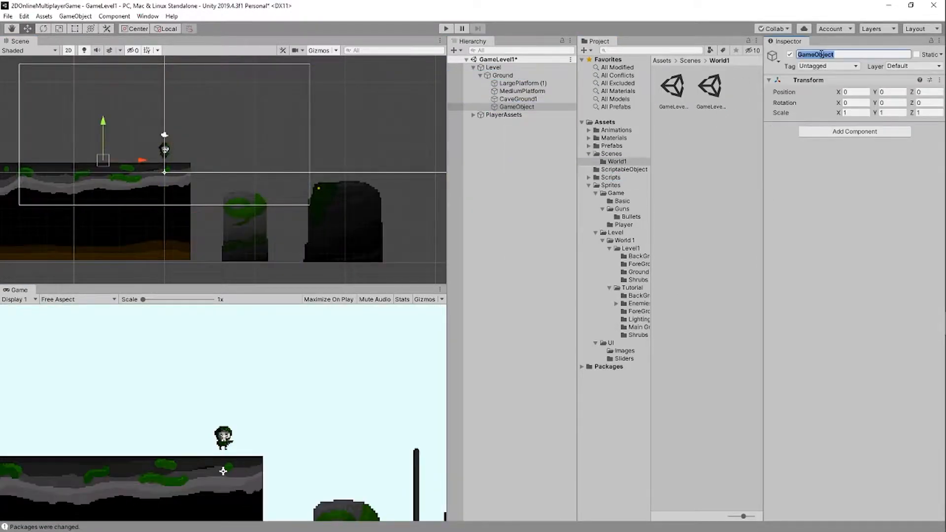
right_click(497, 93)
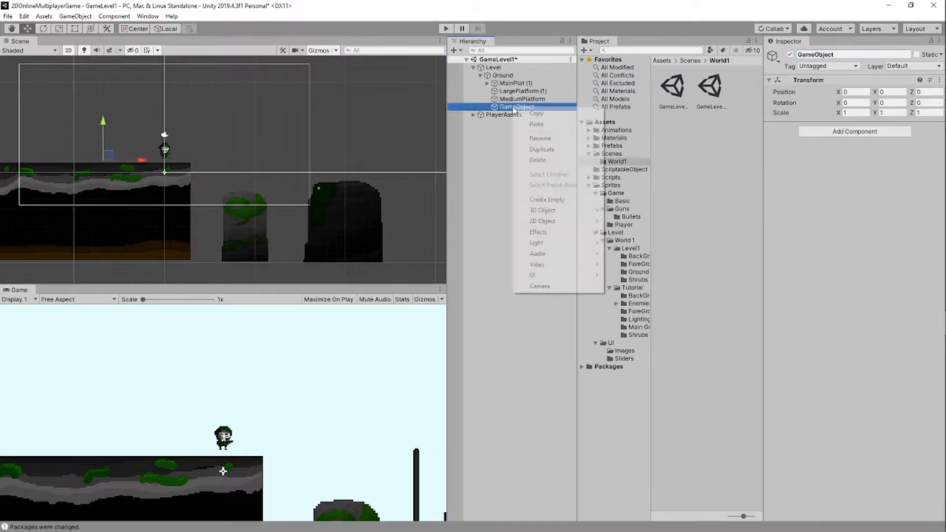
click(532, 177)
click(851, 55)
text(L)
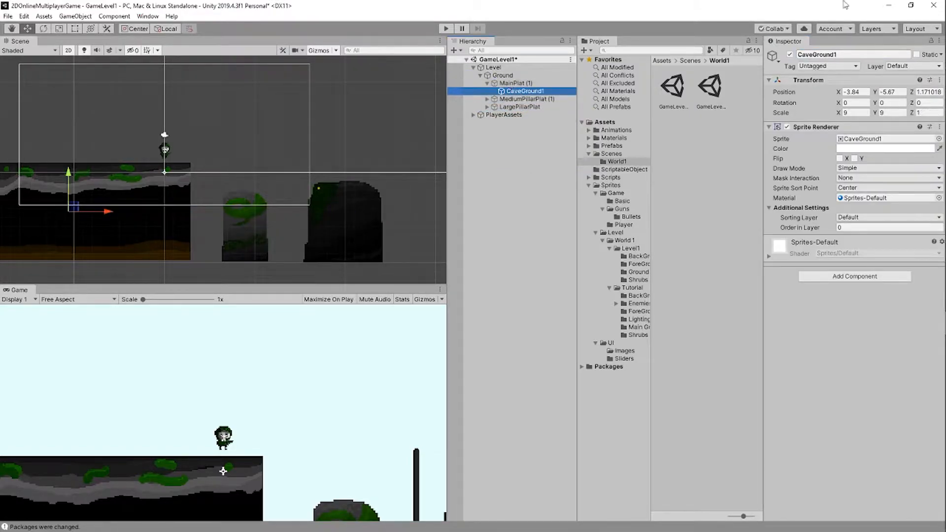
Add a Box Collider 2D to CaveGround1 and shape it into a thin strip along the ground's upper surface.
click(855, 276)
text(bo)
click(844, 324)
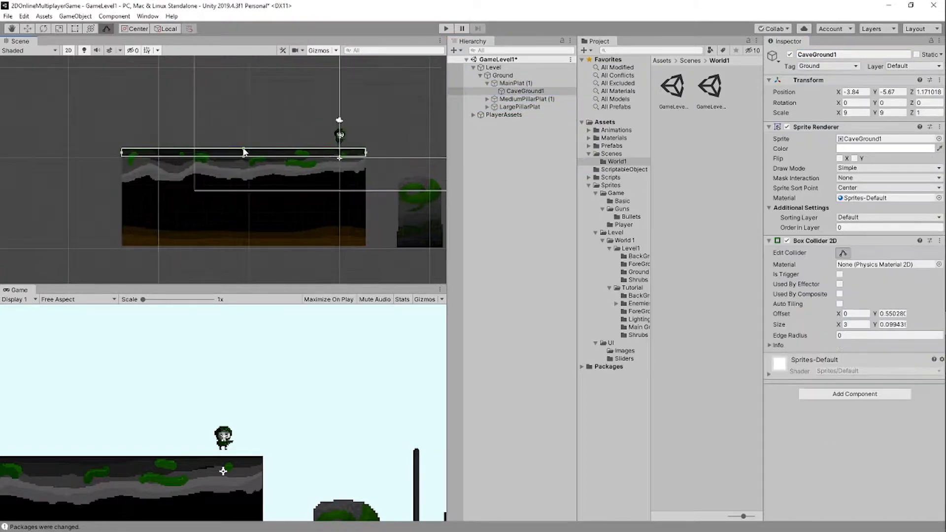
scroll(352, 143, up, 7)
middle_drag(357, 186, 158, 214)
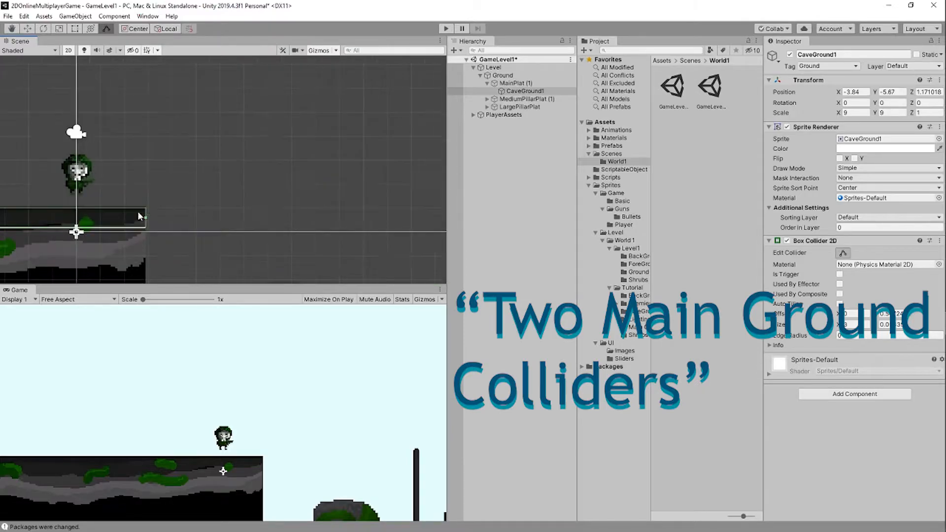
Add a MainCol1 object with a Box Collider 2D under MainPlat (1) and fit it below the surface strip.
scroll(158, 213, down, 2)
middle_drag(98, 251, 275, 179)
scroll(274, 179, down, 2)
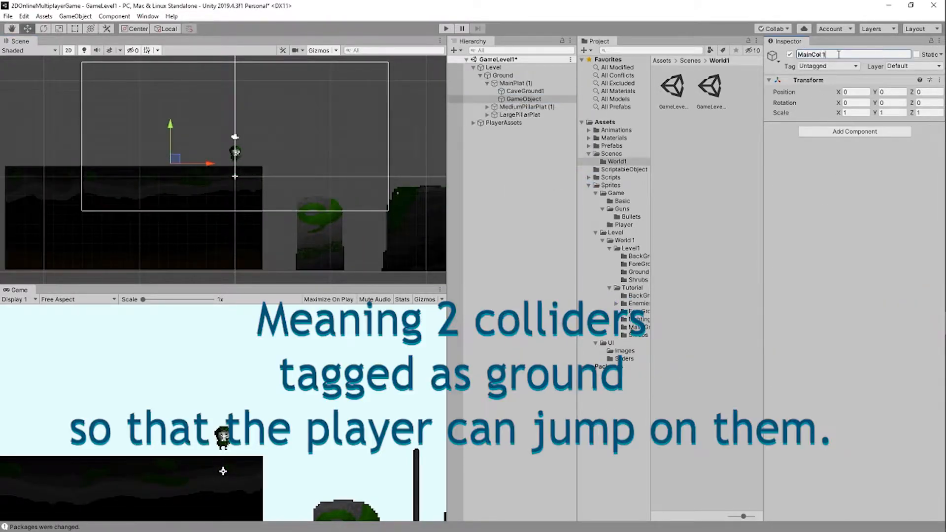
drag(523, 99, 530, 96)
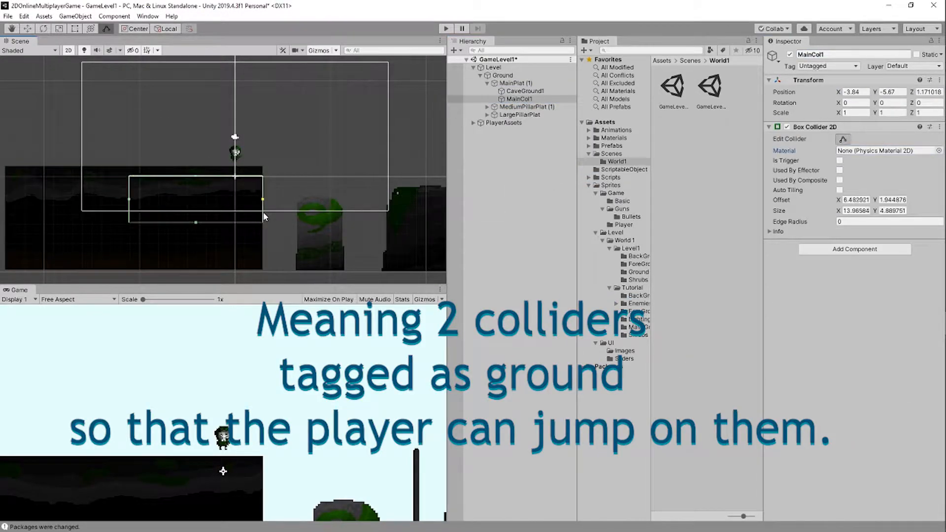
Give MediumPlatform a Capsule Collider 2D fitted around the pillar.
scroll(242, 173, up, 5)
scroll(242, 173, down, 5)
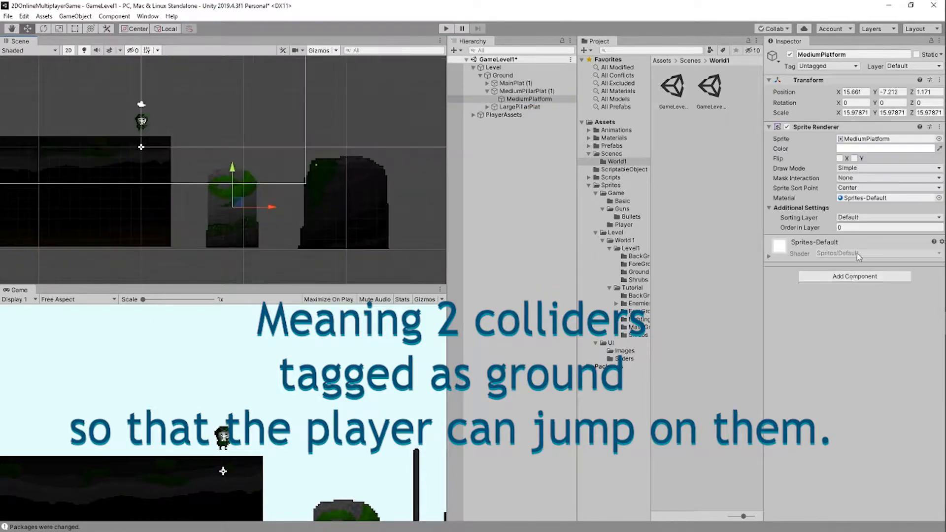
click(228, 168)
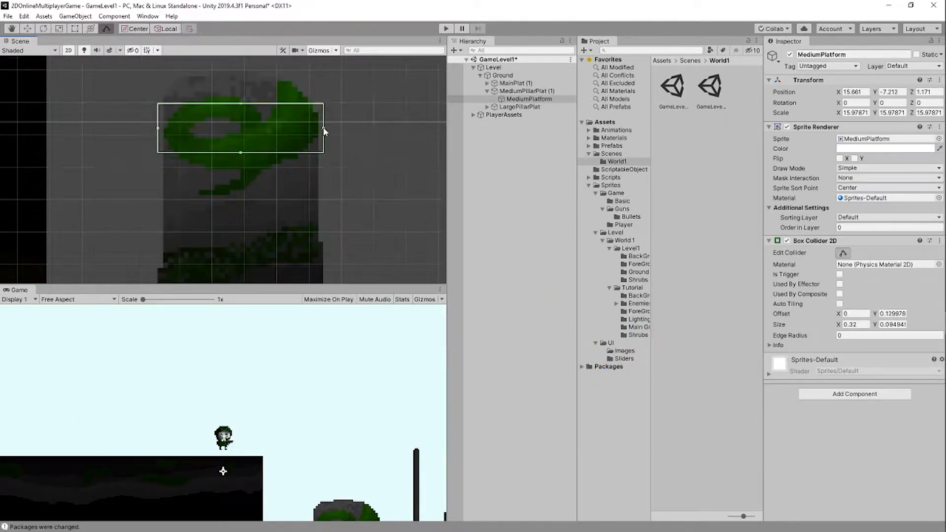
click(939, 240)
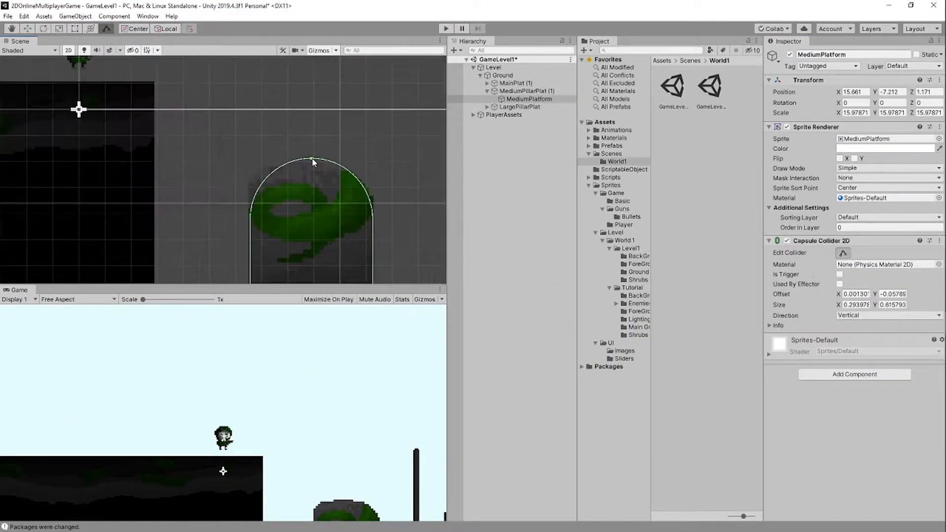
Run the game and move the player onto the medium pillar to test its collider.
key(ctrl+p)
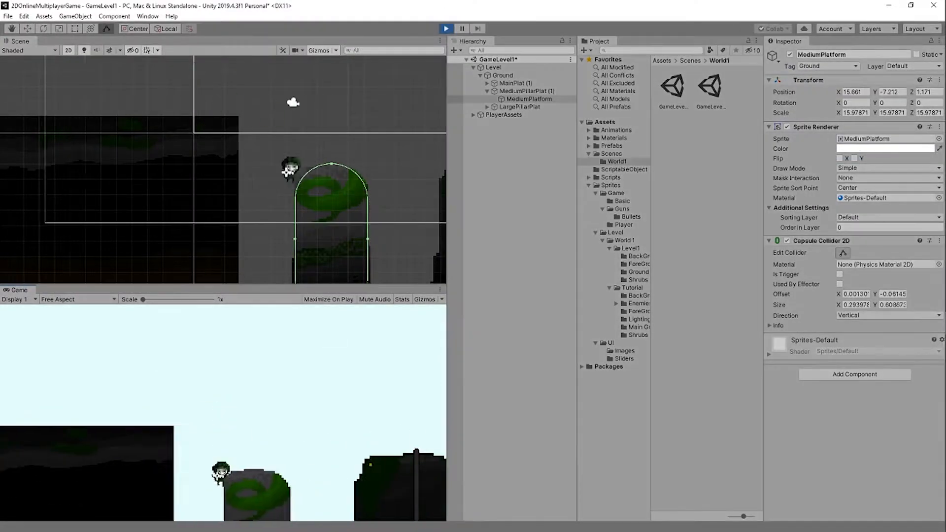
key(d)
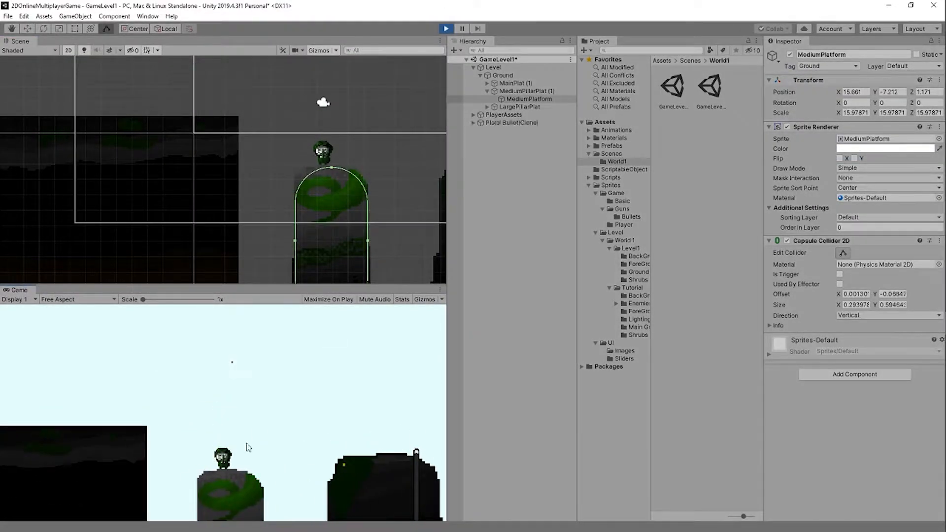
key(a)
key(space)
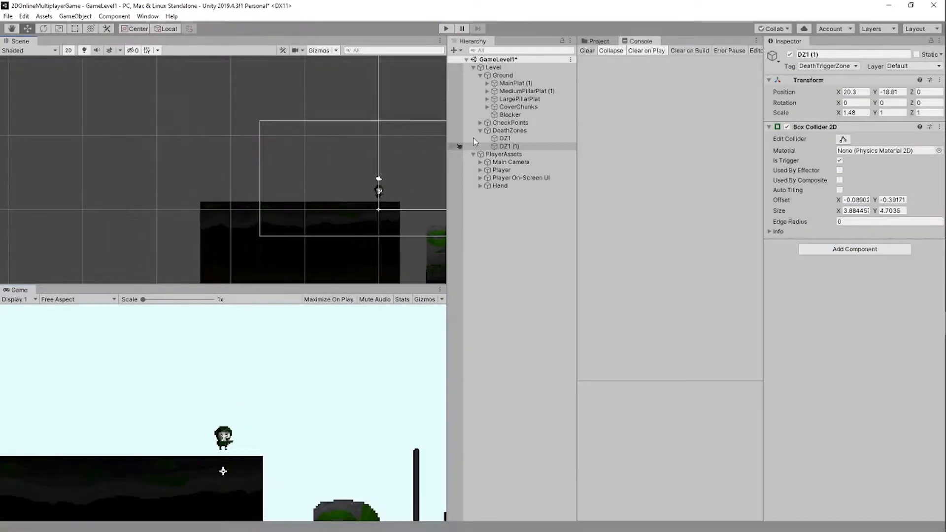
Select Main Camera and test its follow behaviour while moving the player across the pillars.
click(332, 131)
click(510, 161)
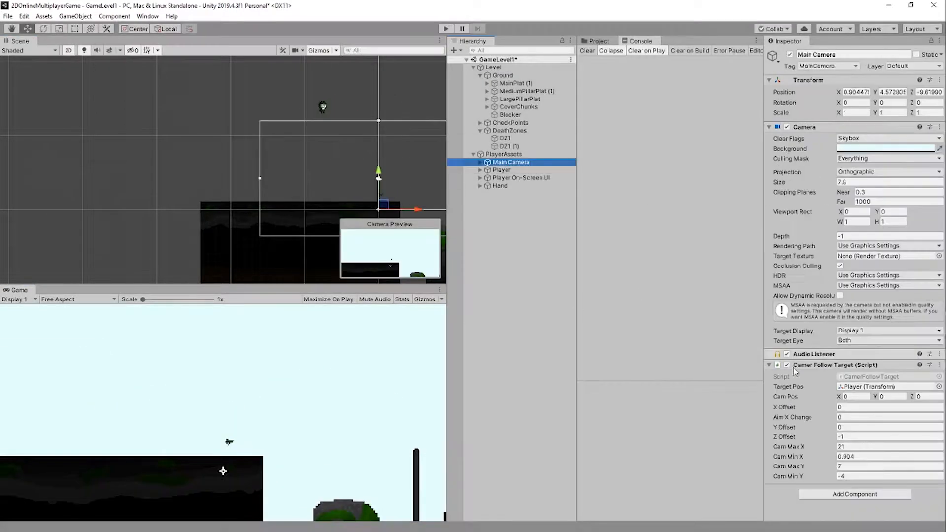
click(669, 289)
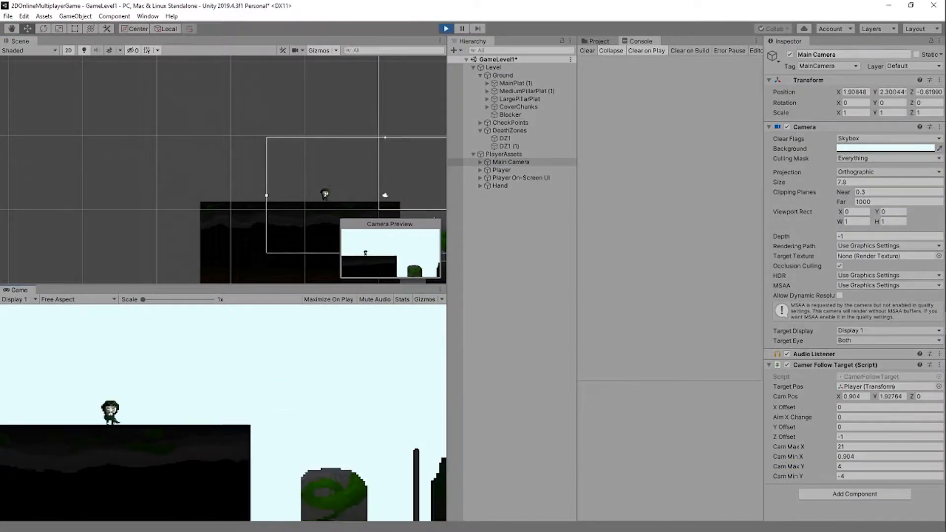
key(d)
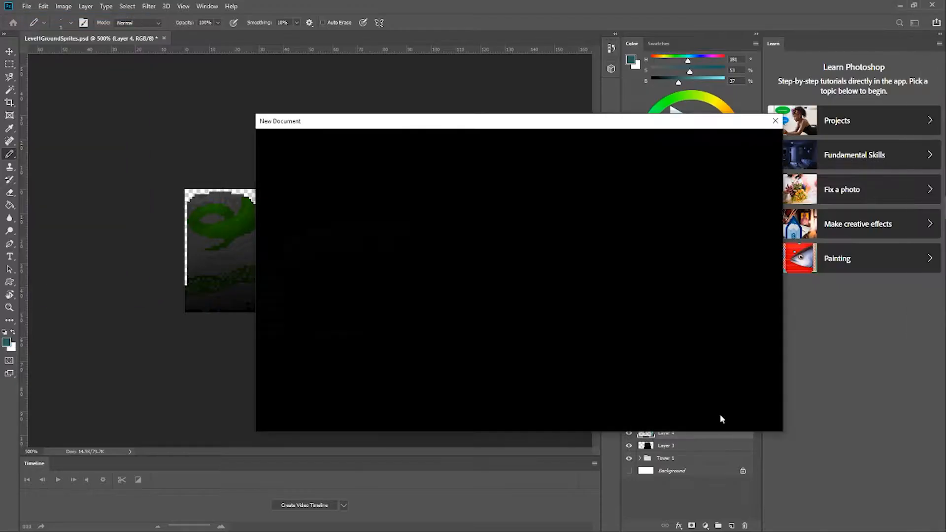
Switch to Photoshop, set the canvas size to 100 by 100 inches and choose a near-black colour.
click(63, 6)
click(84, 87)
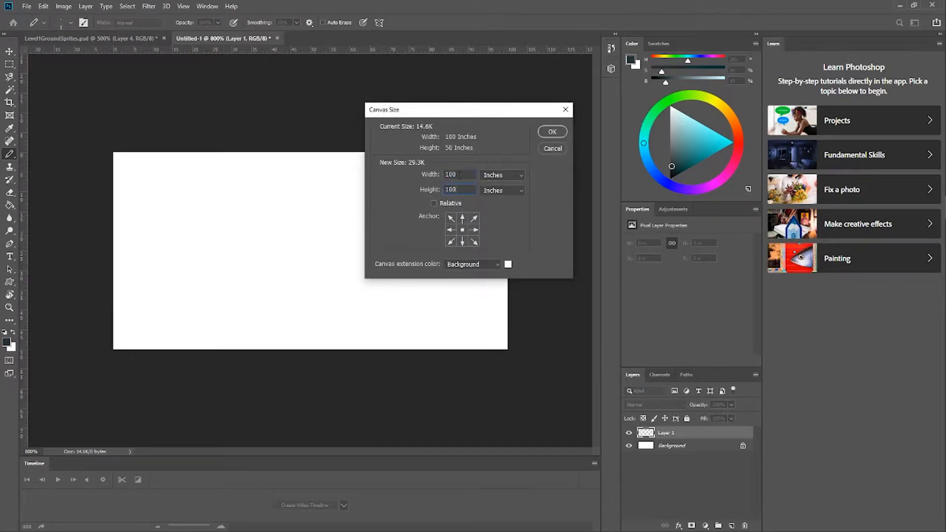
key(Return)
click(670, 172)
Draw a slanted cave edge down the canvas with the Pencil tool, redoing the first stroke, and fill one side.
drag(396, 84, 285, 421)
key(z)
key(ctrl+z)
key(b)
mouse_move(395, 84)
mouse_down()
mouse_move(361, 141)
mouse_move(271, 422)
mouse_up()
key(e)
key(b)
key(g)
click(340, 407)
Hide the Background layer and save the cave sprite mask image.
click(628, 457)
click(27, 6)
text(Sp)
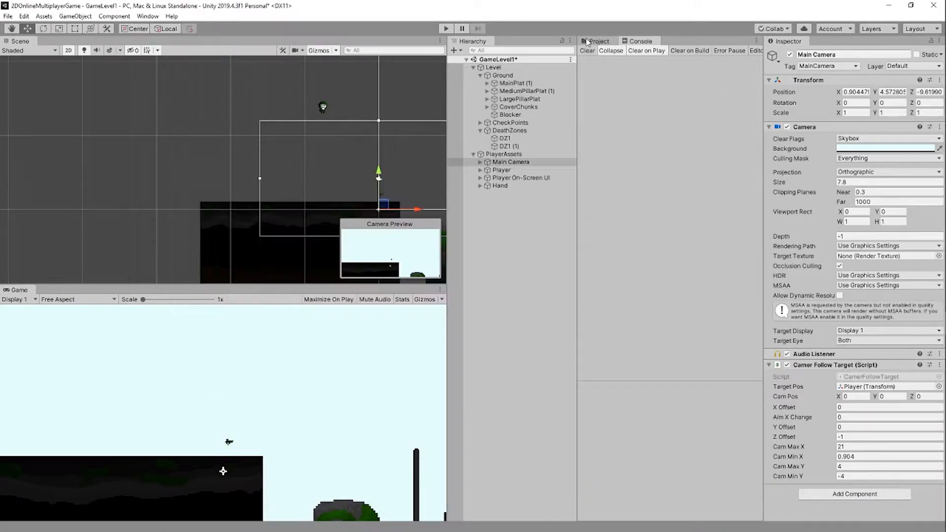
Add a sprite mask using CaveSpriteMask1 at scale 9 and position it at the main ground's outer edge.
click(322, 107)
click(499, 185)
click(502, 169)
right_click(702, 179)
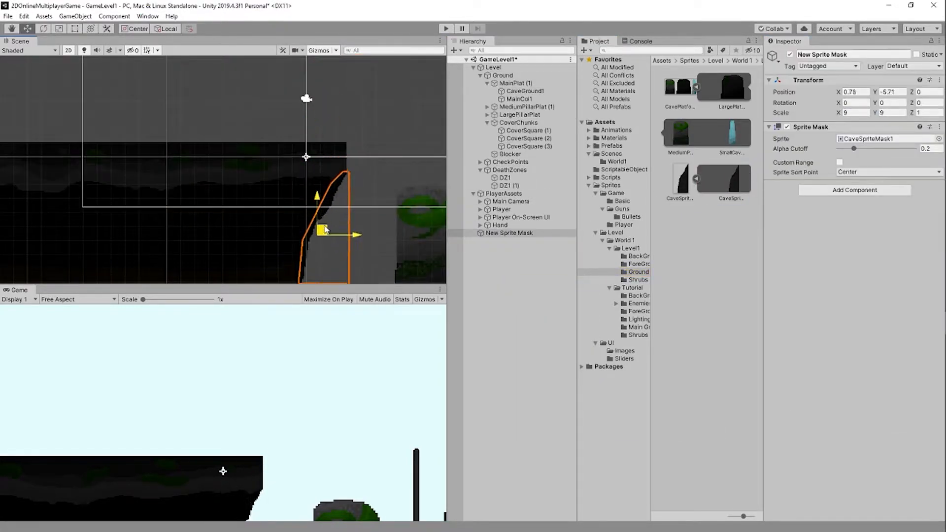
Play-test the masked ground edge and name the sprite mask CaveGroundEnhancementMask.
key(ctrl+p)
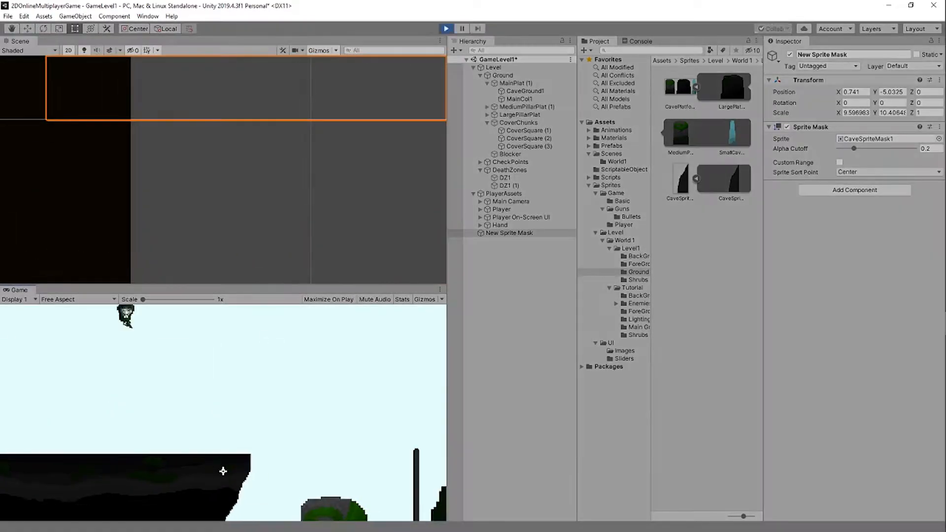
key(ctrl+p)
click(809, 55)
text(CaveGroundEnhancementMask)
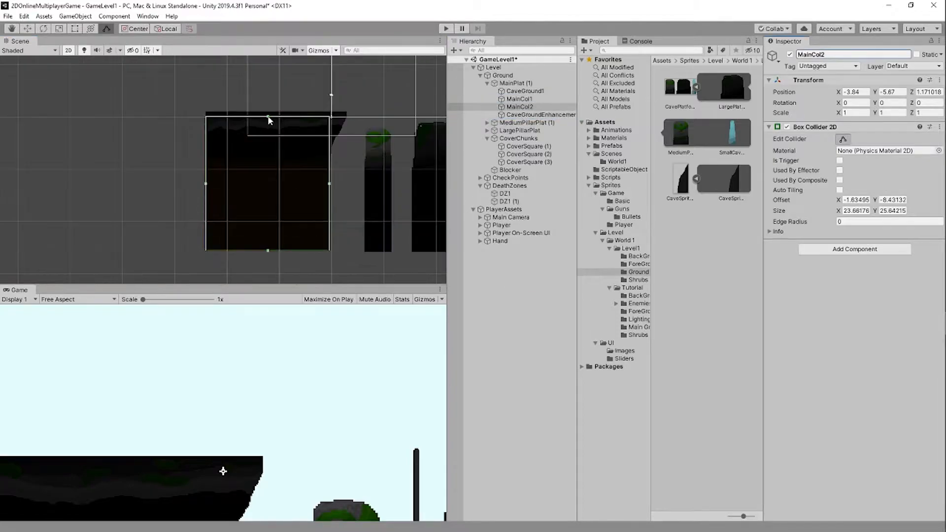
Fit the MainCol2 box collider to the sloped ground edge with a Z rotation of about -20.21, and play-test it.
click(343, 190)
click(520, 107)
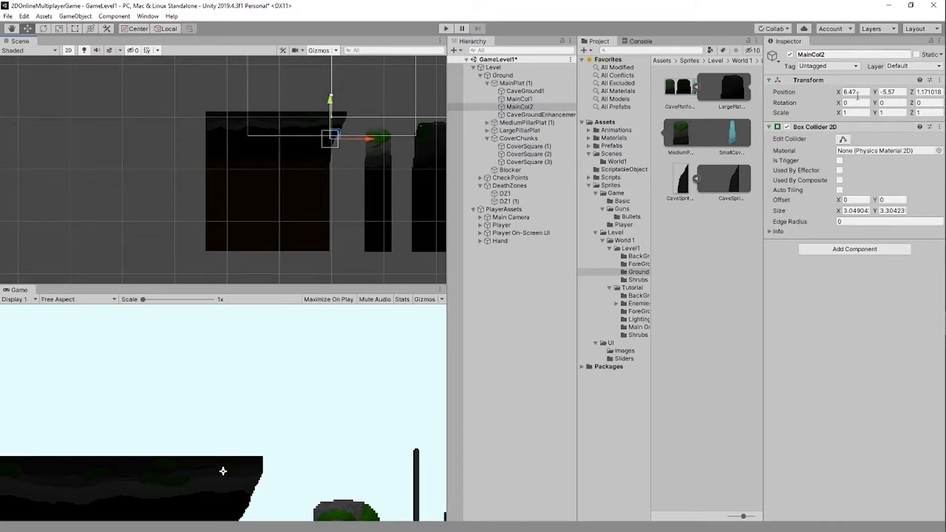
drag(911, 103, 902, 103)
scroll(329, 140, up, 5)
click(843, 139)
drag(259, 157, 278, 113)
click(843, 139)
drag(256, 187, 267, 187)
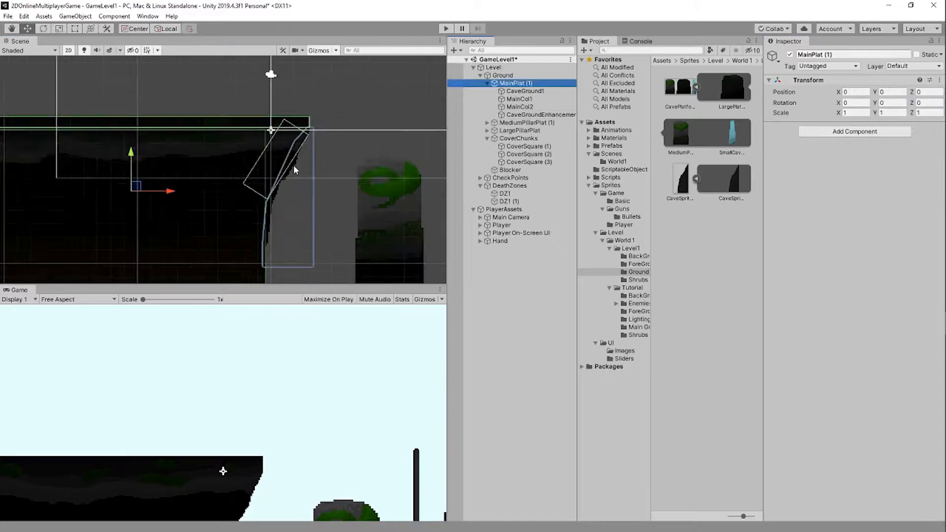
key(ctrl+p)
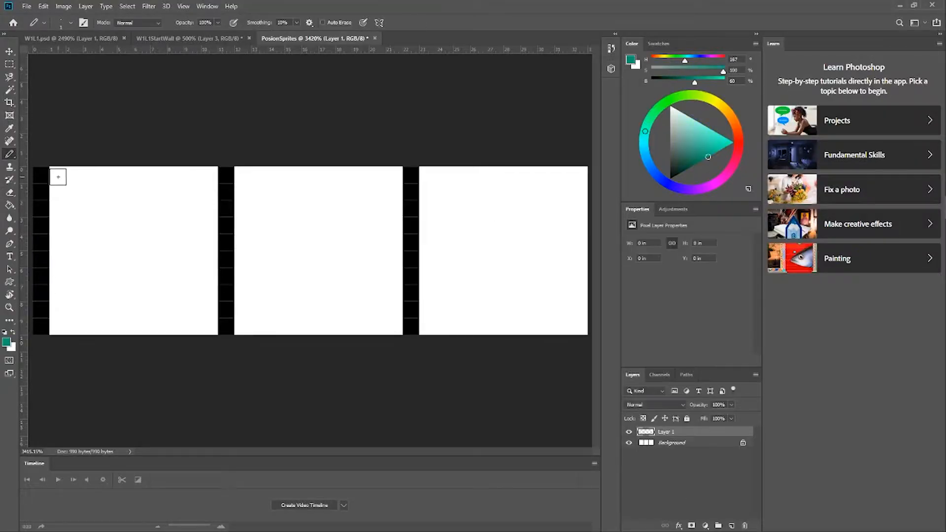
Paint the first poison tile with rows of light and dark teal pixels.
drag(58, 177, 209, 177)
mouse_move(210, 192)
mouse_down()
mouse_move(75, 192)
mouse_move(159, 209)
mouse_up()
drag(59, 226, 175, 226)
drag(92, 259, 176, 259)
drag(209, 242, 209, 259)
drag(59, 293, 209, 293)
mouse_move(209, 309)
mouse_down()
mouse_move(59, 310)
mouse_move(209, 292)
mouse_up()
drag(58, 327, 209, 326)
Paint the second poison tile with a varied pattern of teal pixels, darker toward its base.
mouse_move(243, 326)
mouse_down()
mouse_move(394, 326)
mouse_move(243, 310)
mouse_up()
drag(243, 293, 394, 292)
drag(327, 175, 394, 175)
drag(327, 243, 344, 259)
click(715, 149)
drag(277, 226, 277, 242)
drag(243, 243, 260, 259)
drag(293, 242, 310, 259)
drag(259, 276, 277, 275)
drag(394, 243, 361, 259)
drag(344, 276, 360, 276)
drag(377, 276, 394, 276)
click(706, 159)
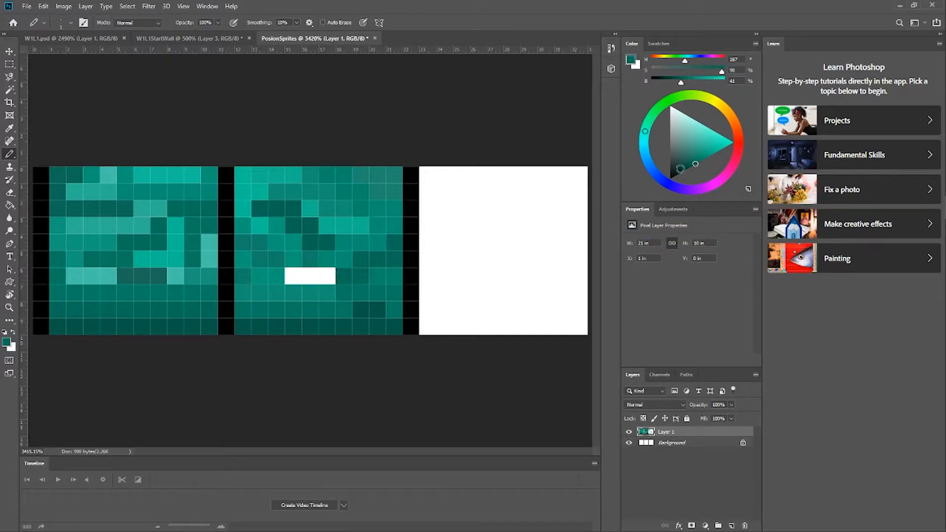
Paint the third poison tile in teal shades and save the artwork as PosionSprites1.psd.
drag(427, 310, 461, 326)
drag(529, 327, 579, 327)
drag(428, 292, 580, 292)
drag(444, 191, 495, 242)
drag(563, 175, 580, 208)
drag(444, 208, 461, 259)
drag(562, 225, 580, 259)
drag(579, 276, 545, 276)
drag(428, 175, 427, 226)
drag(428, 276, 528, 275)
key(ctrl+shift+s)
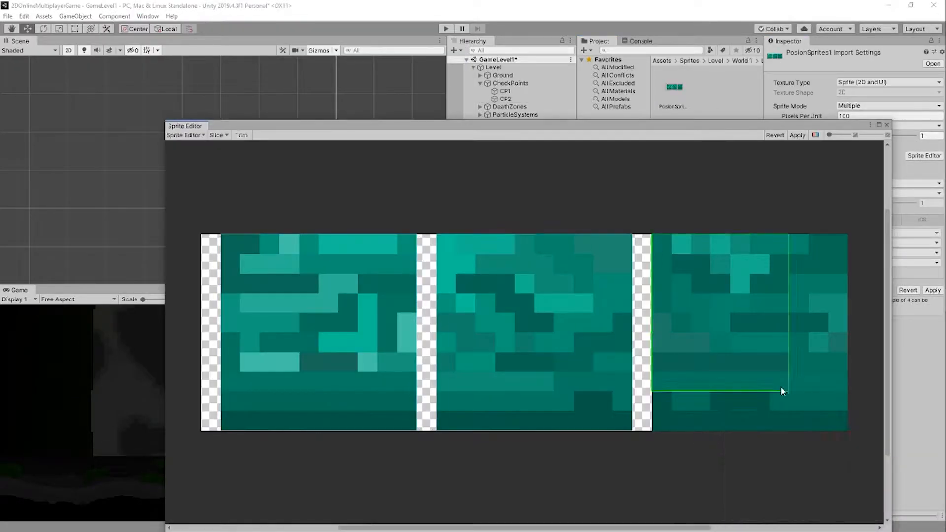
Switch to Unity and copy the Animator component of the poison object P1 (1).
click(781, 385)
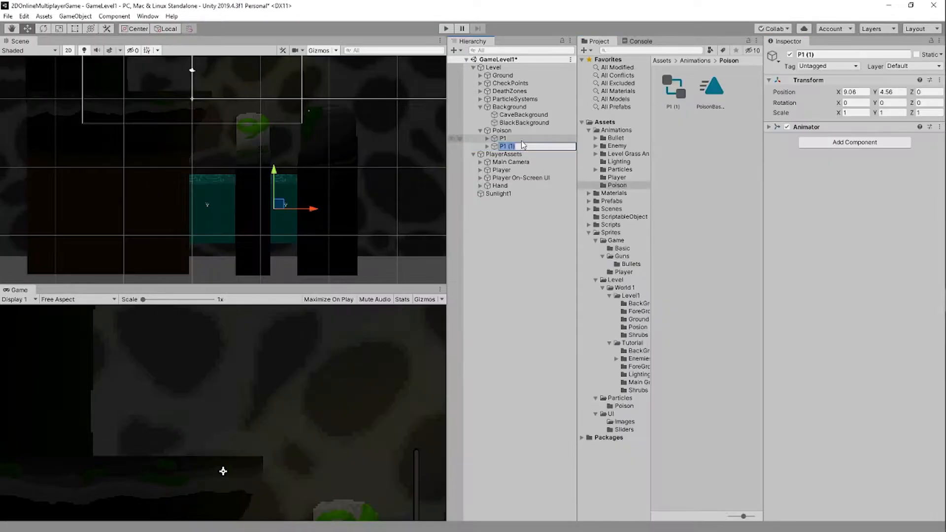
click(521, 140)
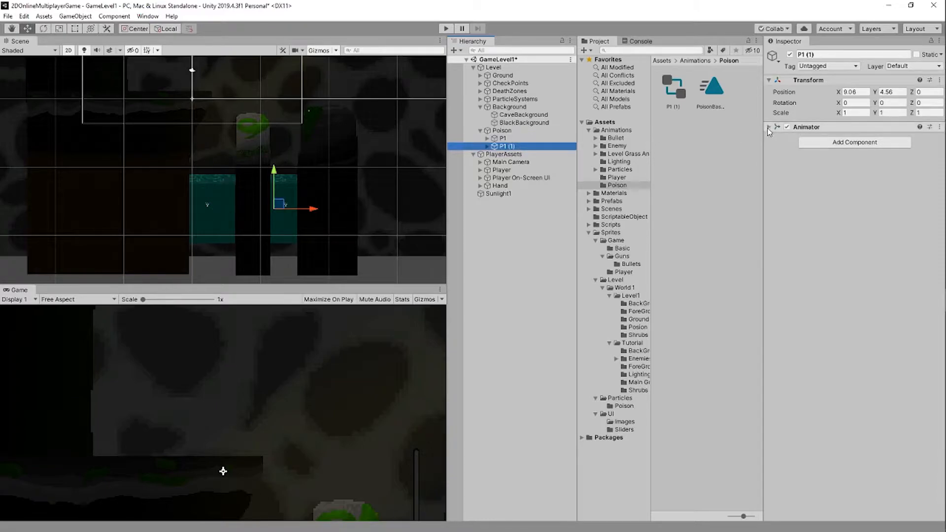
click(768, 127)
click(939, 127)
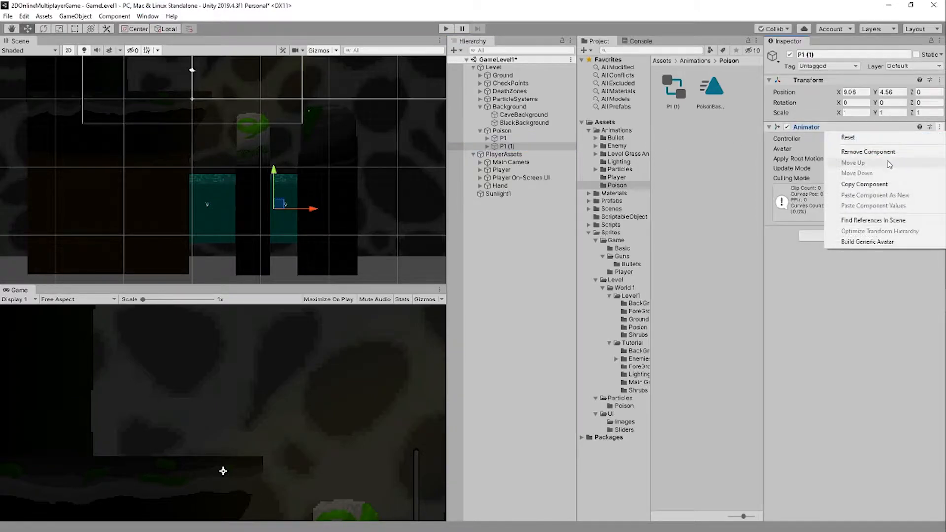
click(872, 185)
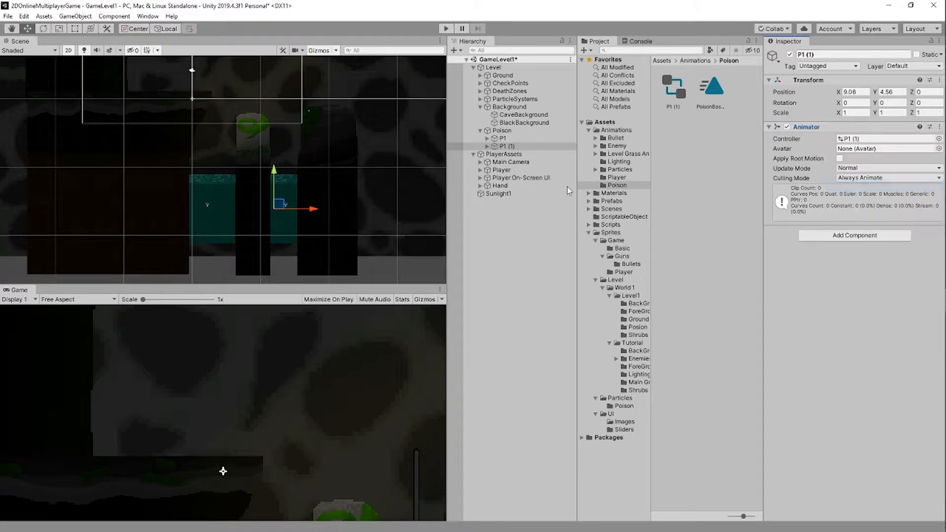
Open the Animation window for P1 (1) and bring up the options of the poison object P1.
click(508, 145)
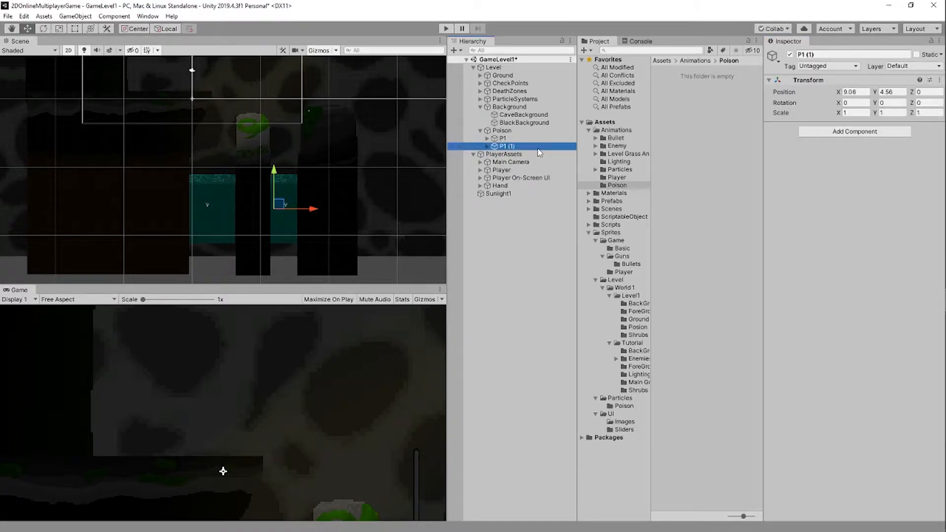
key(ctrl+6)
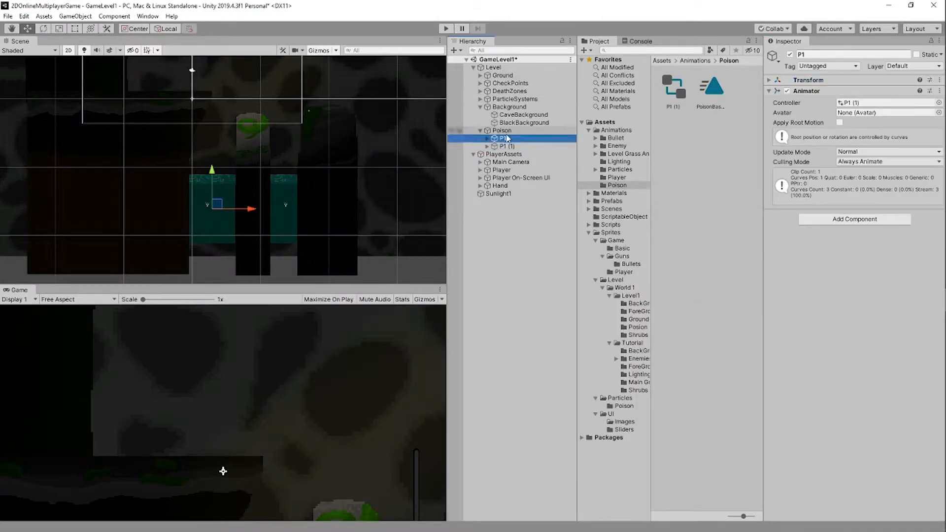
right_click(499, 141)
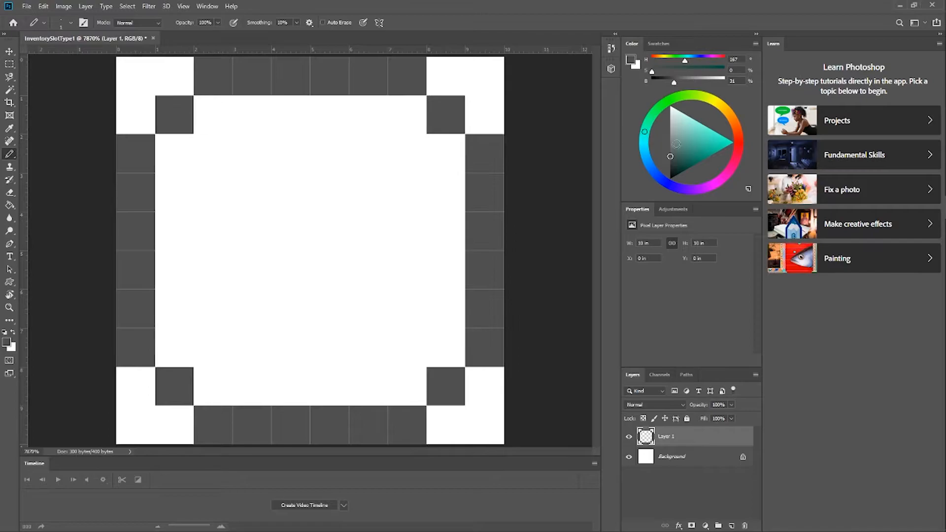
drag(480, 154, 485, 309)
key(ctrl+z)
key(ctrl+z)
key(ctrl+z)
Repaint the lower half of the inventory slot's border in darker gray, using 20% brightness.
mouse_move(212, 425)
mouse_down()
mouse_move(437, 389)
mouse_move(485, 270)
mouse_up()
drag(174, 386, 135, 270)
click(666, 82)
click(485, 232)
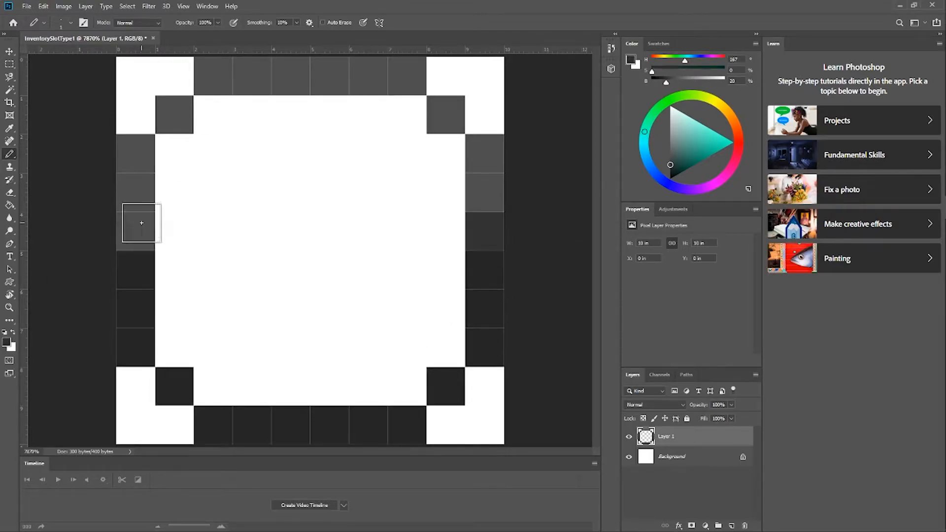
Set the pencil opacity to 49% and paint a translucent gray ring and centre inside the slot.
click(218, 23)
drag(220, 37, 196, 37)
mouse_move(407, 114)
mouse_down()
mouse_move(213, 153)
mouse_move(407, 153)
mouse_up()
drag(291, 192, 368, 231)
drag(369, 270, 291, 270)
key(ctrl+z)
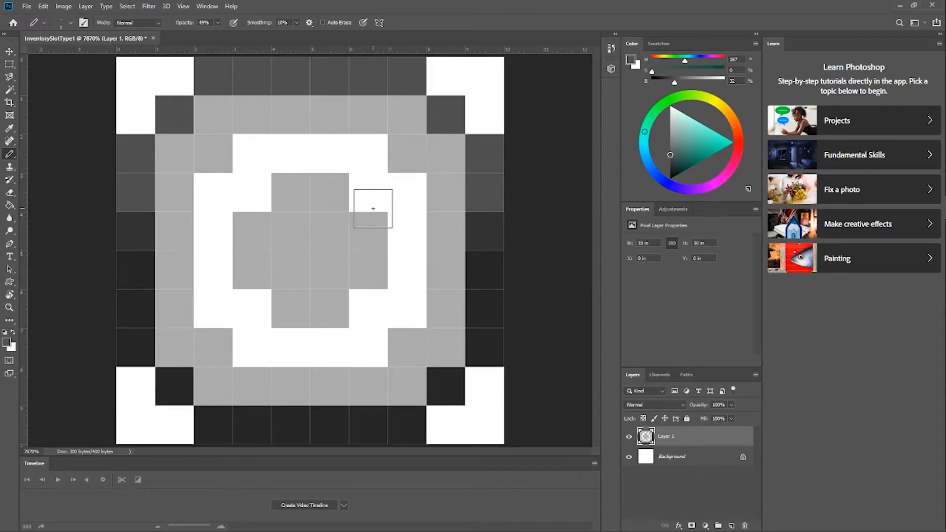
Fill the rest of the slot's interior with translucent gray at 28% brightness and hide the Background layer.
drag(213, 231, 340, 175)
key(ctrl+z)
drag(675, 83, 672, 82)
mouse_move(368, 308)
mouse_down()
mouse_move(252, 334)
mouse_move(407, 309)
mouse_up()
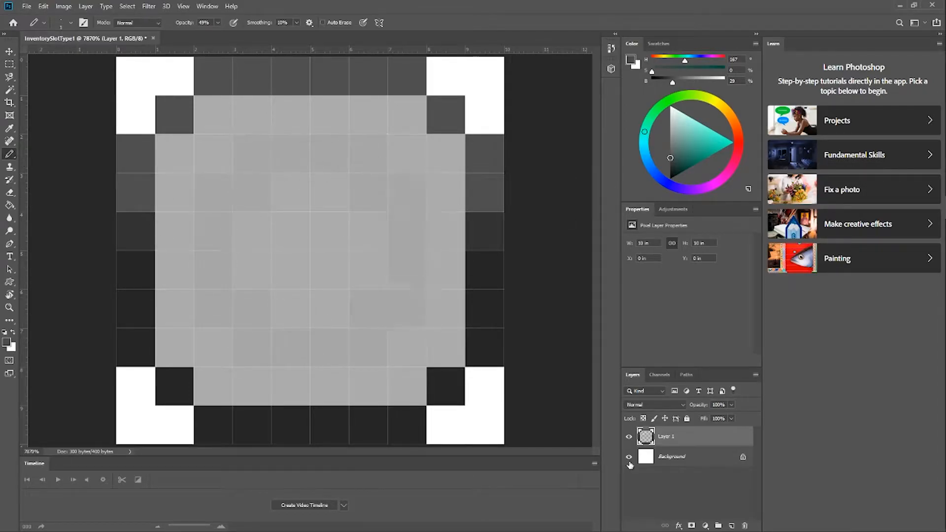
click(630, 456)
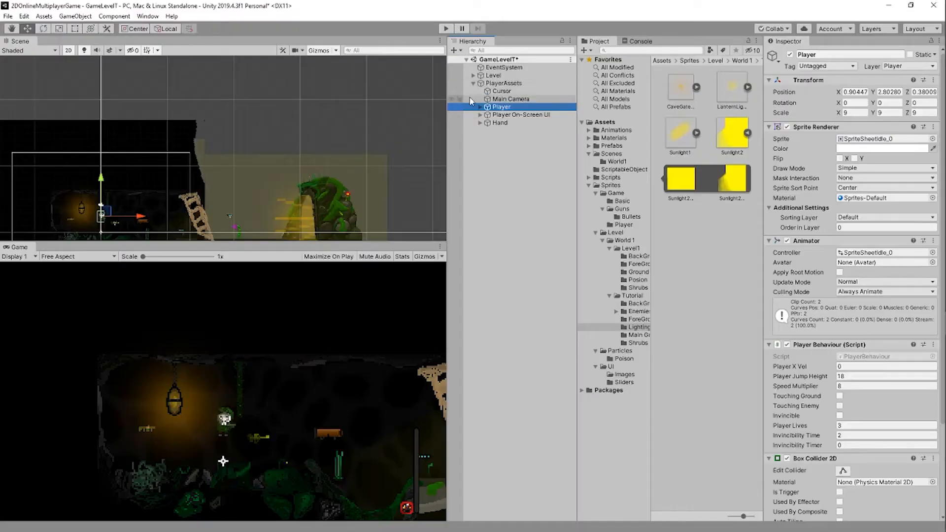
Switch to Unity and create an Inventory folder inside the UI Images folder.
click(502, 131)
right_click(705, 202)
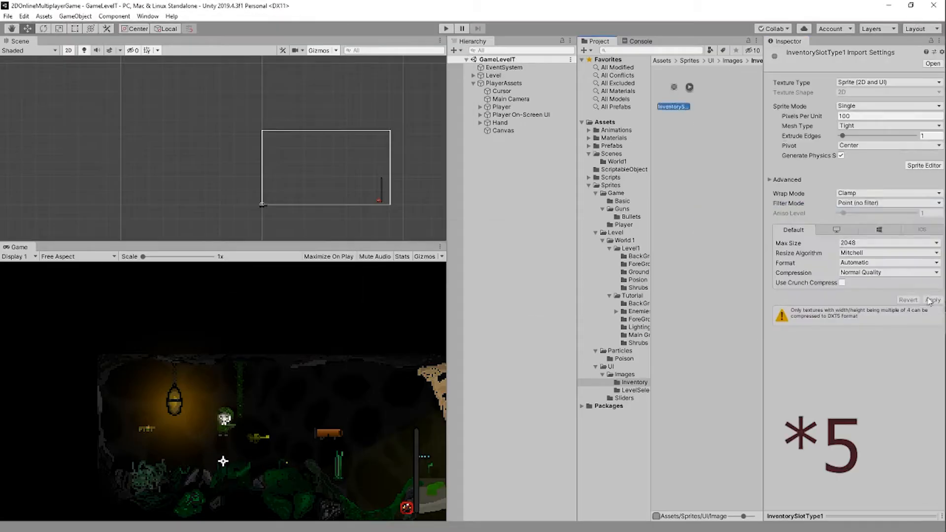
Add a UI panel to Canvas and shrink it toward the middle of the canvas.
right_click(502, 130)
mouse_move(546, 299)
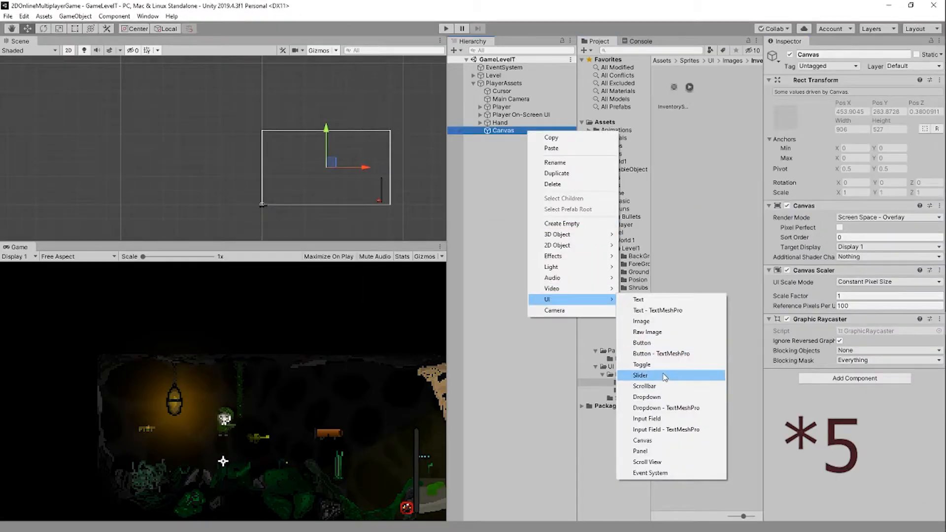
click(640, 451)
click(74, 29)
drag(390, 130, 323, 167)
Set the panel's source image to InventorySlotType1, reduce it to a small square slot and reposition it.
click(939, 233)
scroll(267, 198, up, 10)
shift+drag(424, 133, 304, 163)
click(28, 28)
drag(295, 178, 379, 195)
Name the slot HotBar (1), duplicate it into a row of five slots and run the game to check them.
click(853, 54)
text(HotBar (1))
key(ctrl+d)
key(ctrl+d)
drag(379, 195, 425, 196)
key(ctrl+d)
click(446, 28)
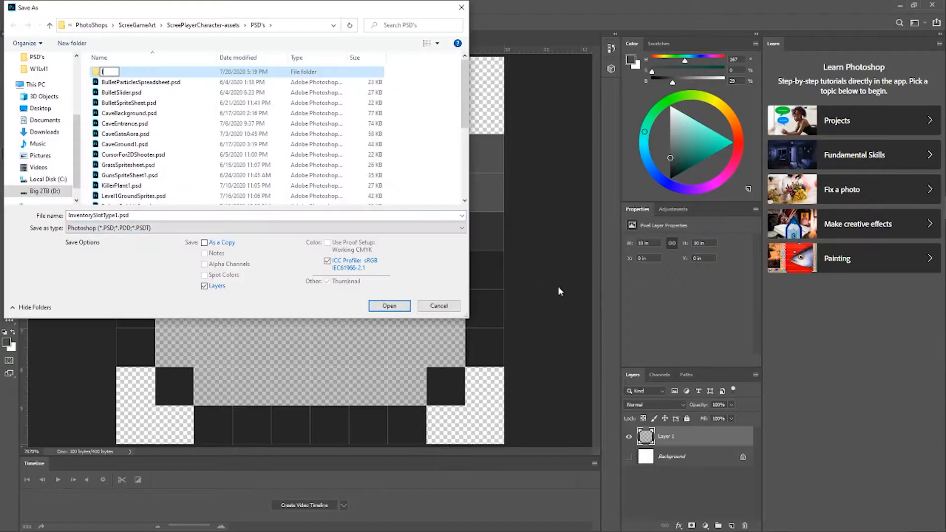
Switch to Photoshop and save a copy of the slot image as InventorySlotType2.psd.
key(Return)
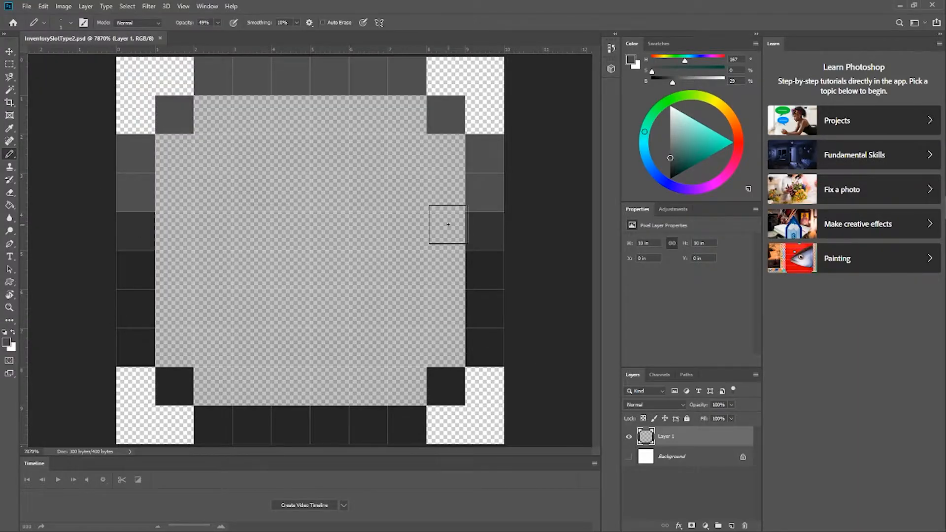
Repaint the slot's border in graded yellow shades and draw a translucent yellow ring inside it.
click(720, 104)
drag(213, 76, 407, 76)
click(217, 23)
drag(135, 153, 136, 347)
click(628, 456)
drag(252, 153, 368, 153)
click(704, 158)
click(629, 457)
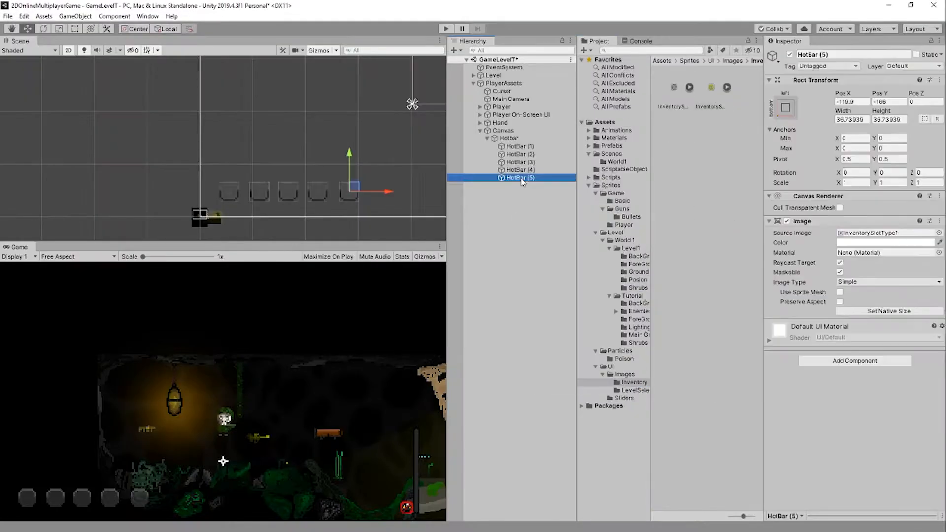
Switch to Unity, set up the sixth slot HotBar (6) with the InventorySlotType2 image and clear the console.
click(887, 242)
click(611, 69)
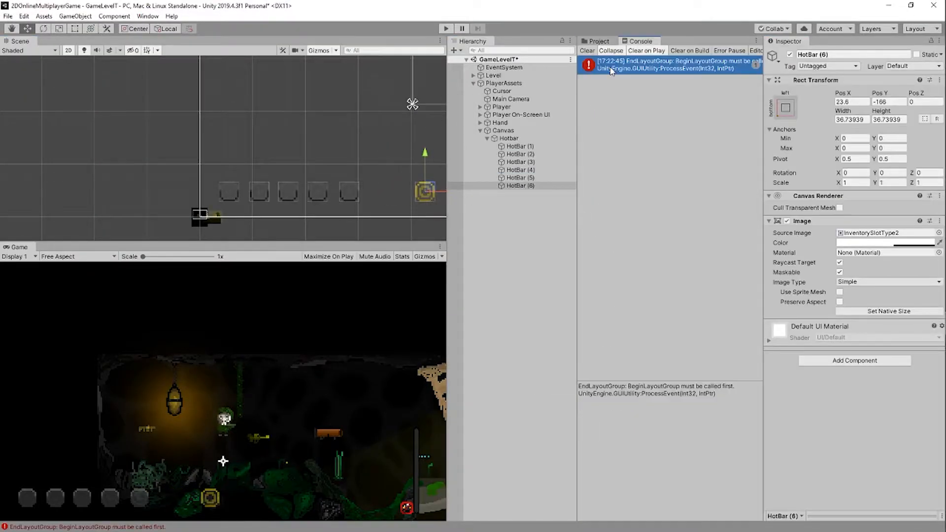
click(587, 51)
click(488, 139)
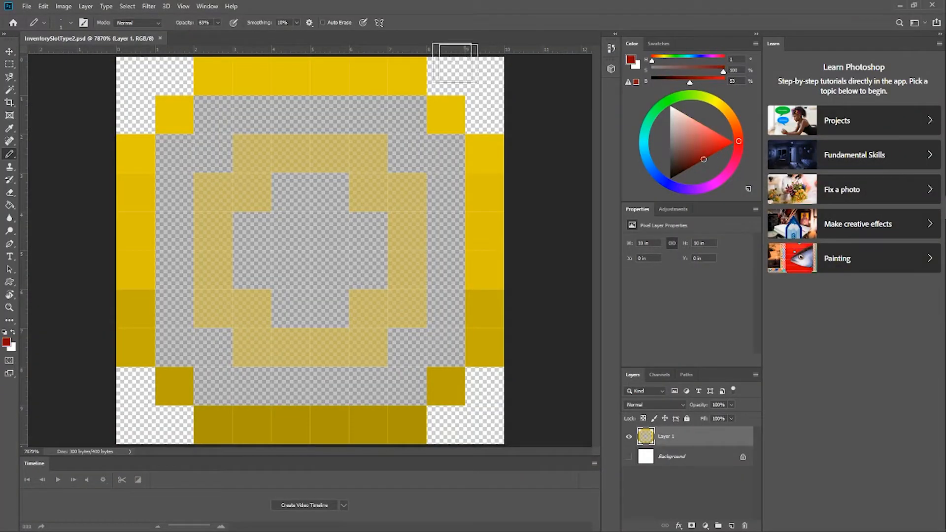
Switch to Photoshop, repaint the slot's border in shades of red with translucent red pixels inside it, and save the image.
drag(407, 426, 213, 427)
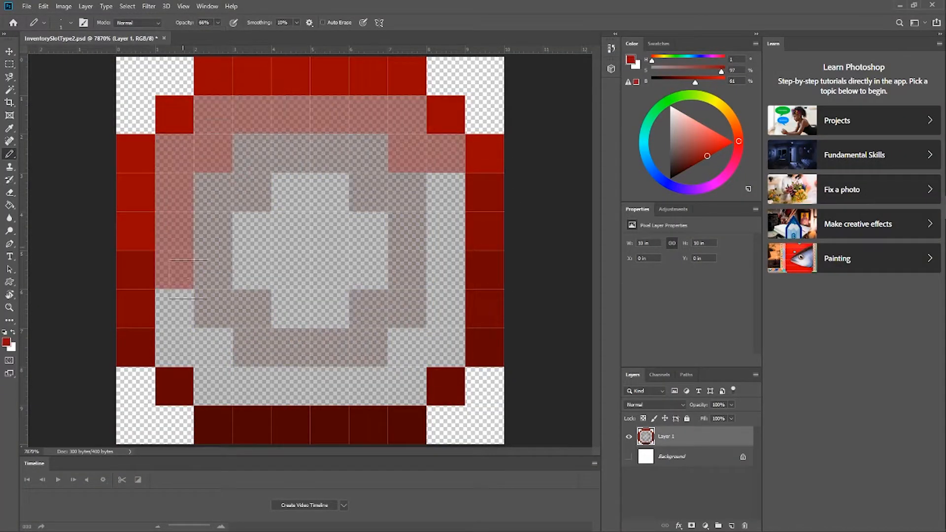
drag(185, 194, 440, 258)
click(101, 38)
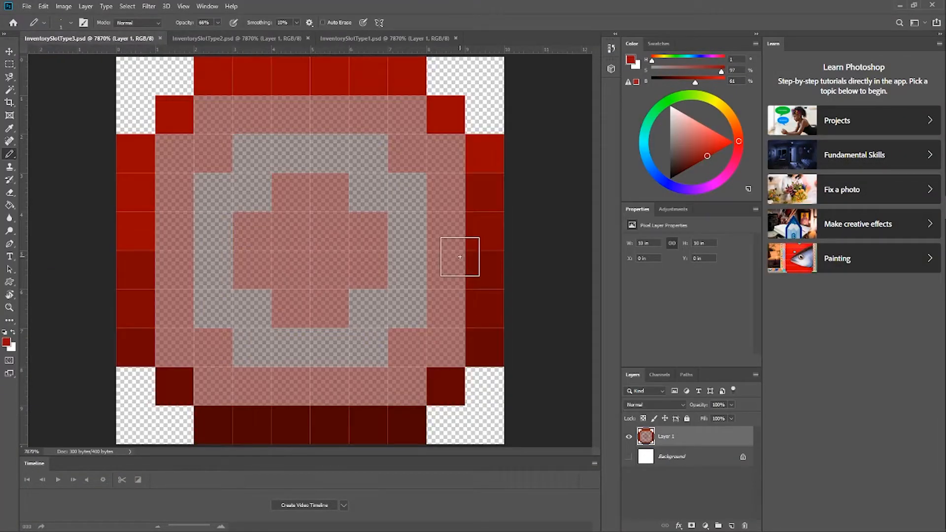
click(27, 6)
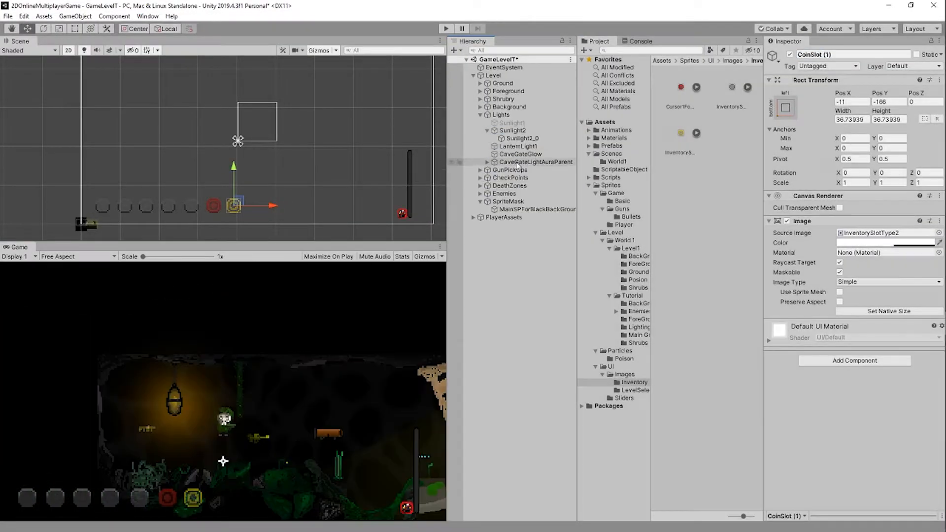
Play-test the level in Unity with the red ammo slot and yellow coin slot beside the hotbar.
double_click(502, 177)
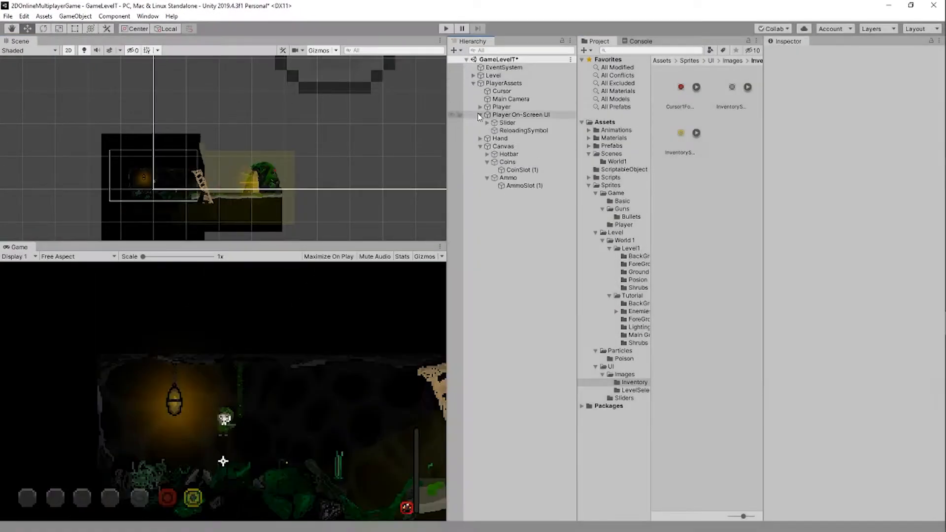
click(485, 146)
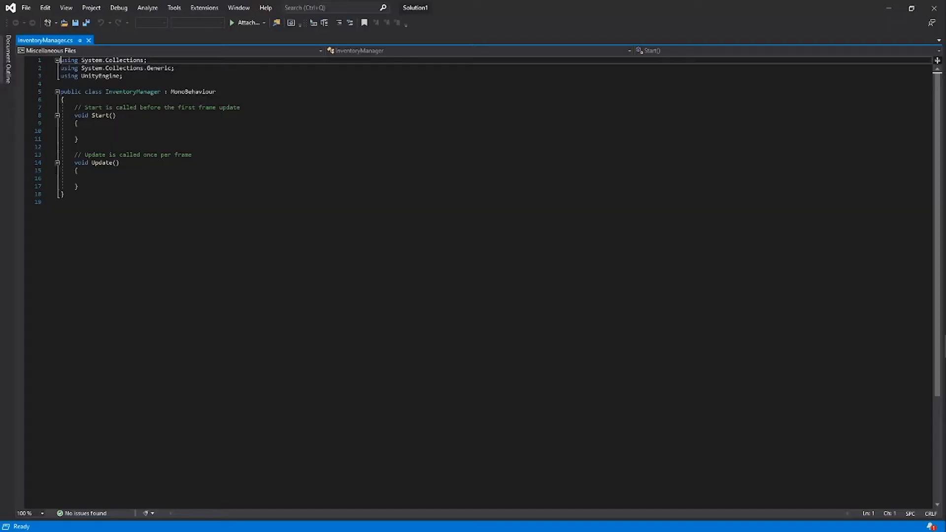
Declare the public arrays HotBarItemTypes and HotBarGameObjcts in InventoryManager.cs, changing the HotBarItemTypes type to string.
text(public GameObject[] HotBarItemTypes;)
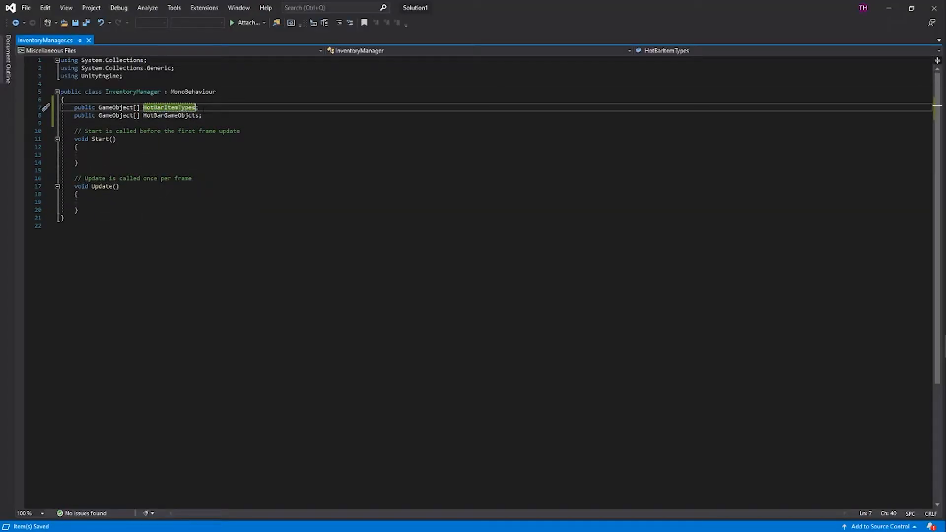
double_click(116, 108)
text(string)
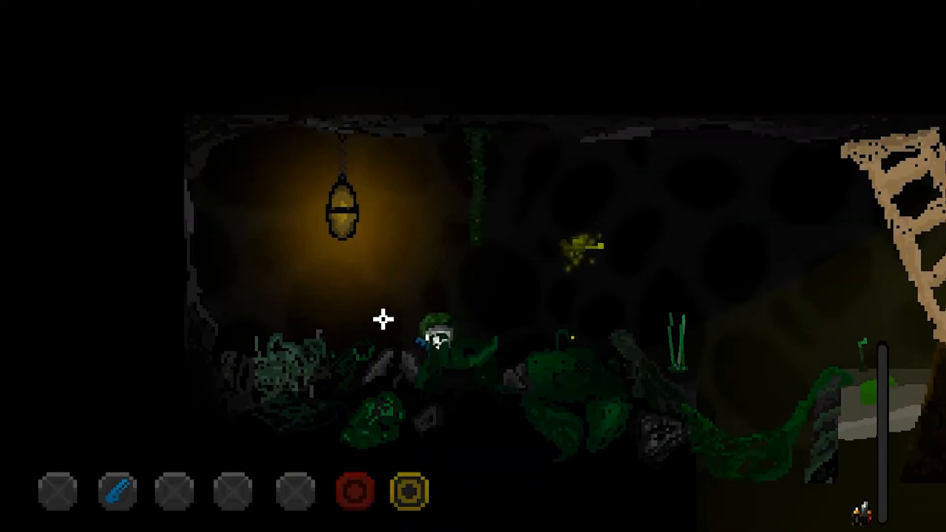
Run the game and walk the character back and forth in the cave with the blue gun in the hotbar.
key(d)
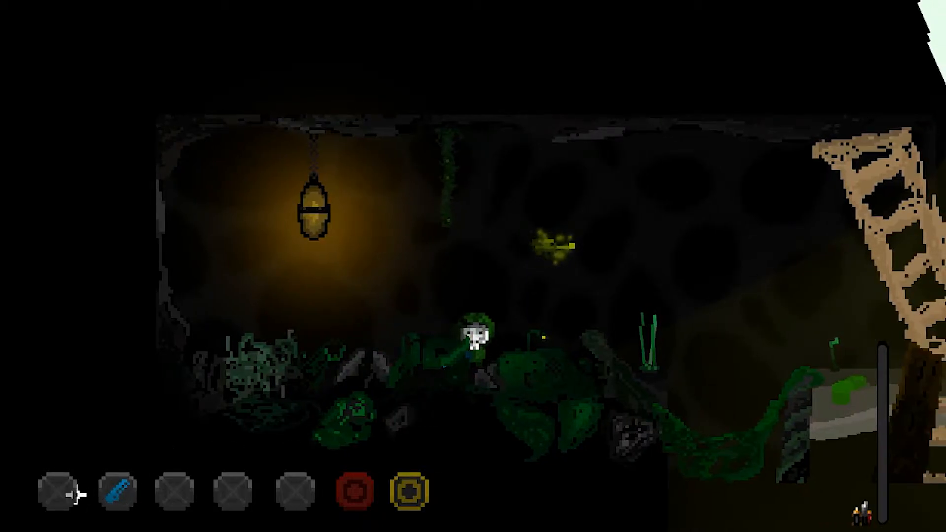
key(a)
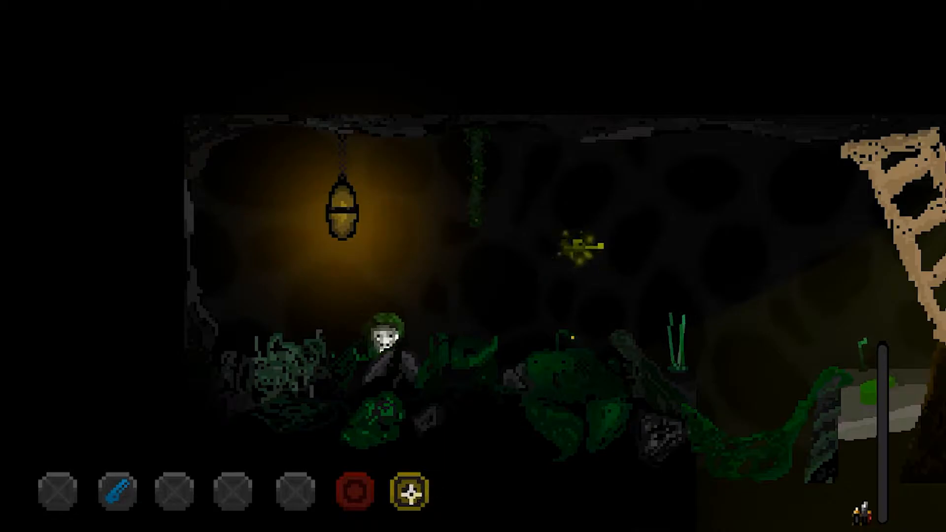
key(d)
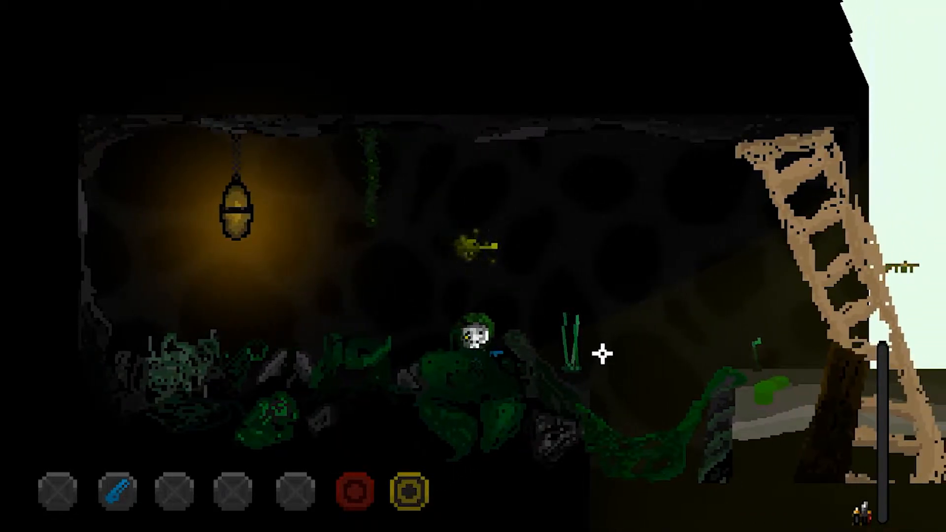
key(a)
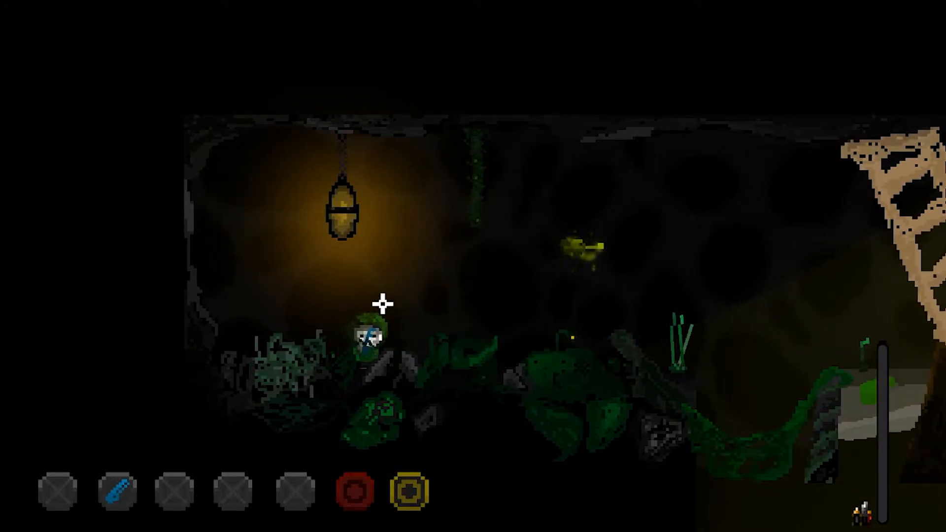
key(d)
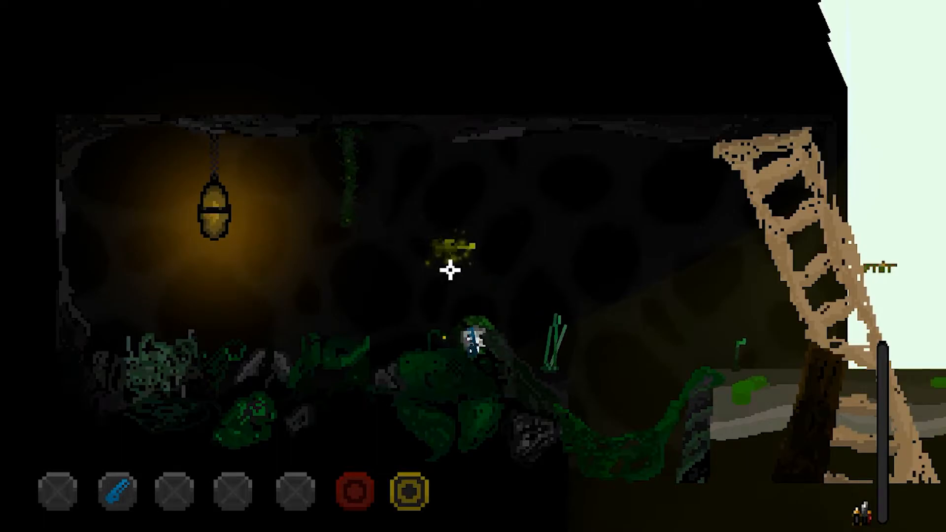
Pick up the yellow-green gun and the brown gun to test filling the hotbar slots.
key(space)
key(a)
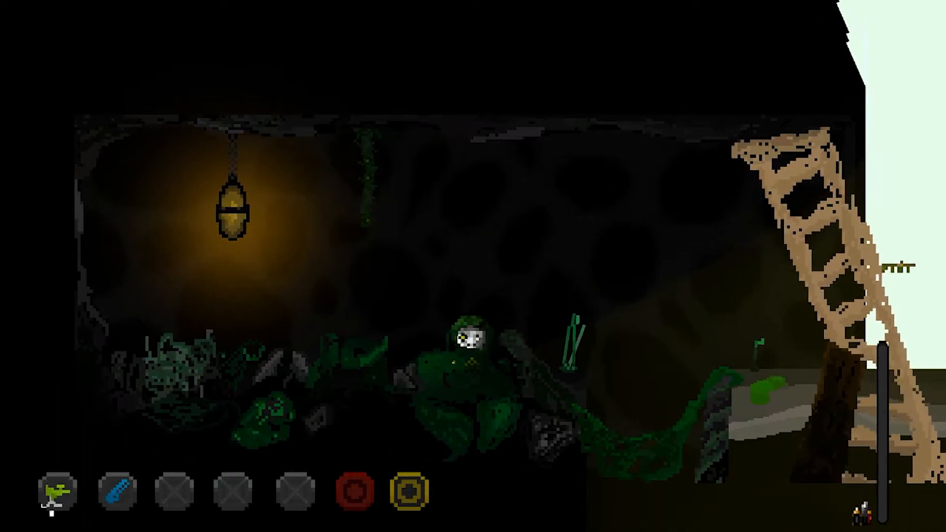
key(d)
key(space)
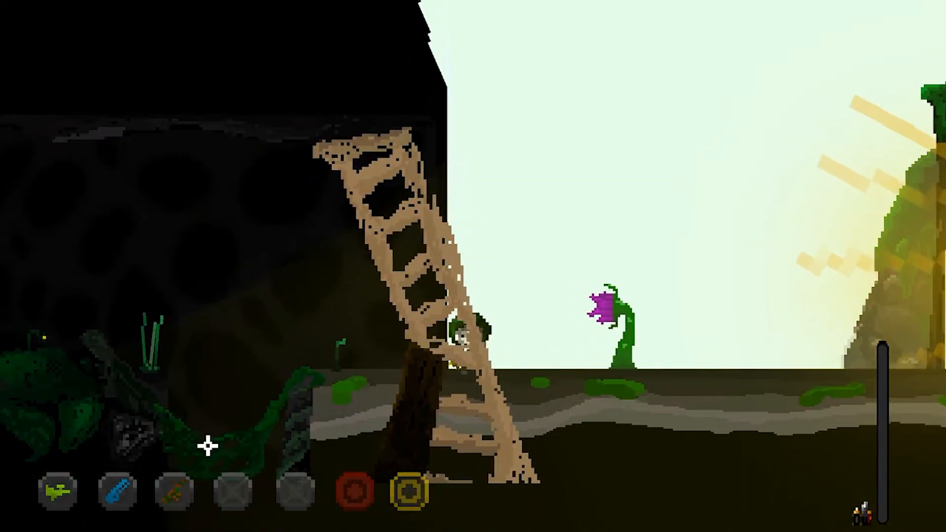
Return to the cave and fire shots to test the collected weapons and the reload bar.
key(a)
key(a)
click(488, 242)
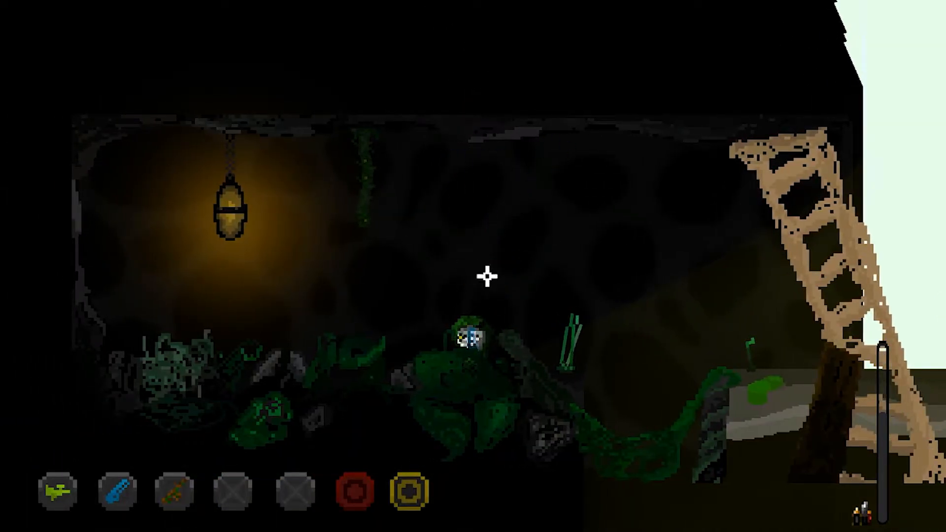
key(a)
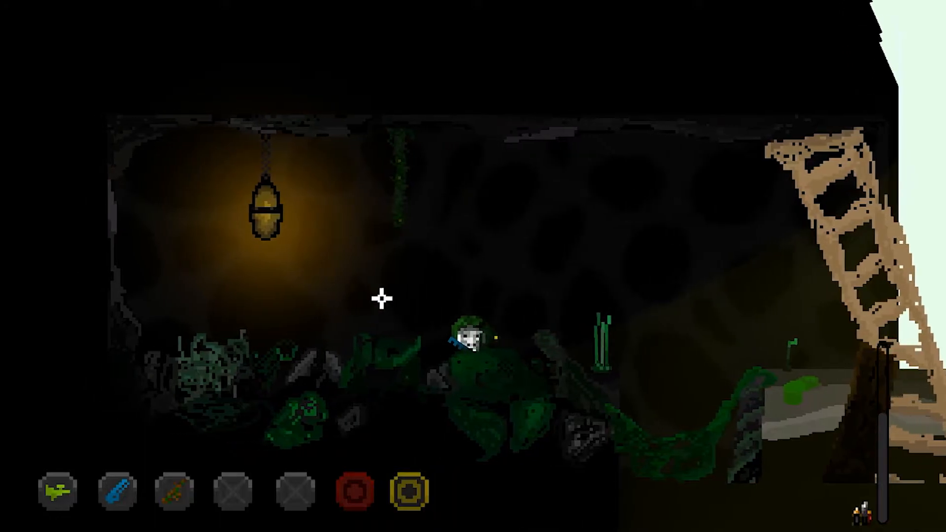
key(a)
click(499, 279)
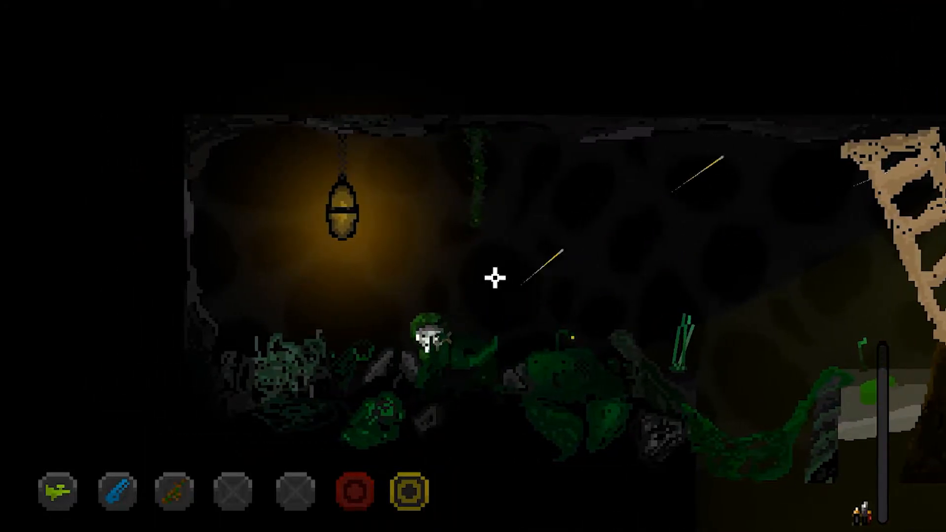
key(d)
key(space)
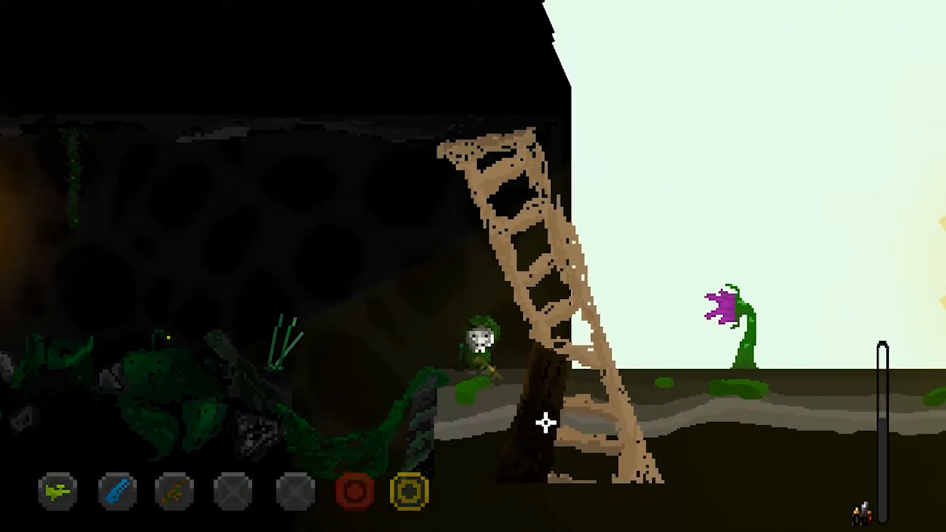
Shoot the purple plant enemy outside the cave with the brown gun.
key(d)
click(593, 323)
key(d)
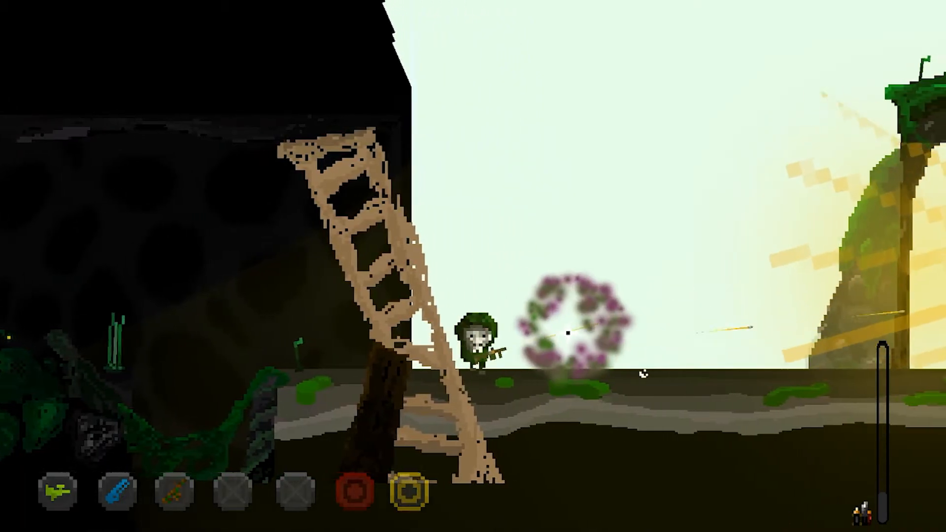
Jump and walk through the cave with the blue gun equipped to test weapon switching.
key(a)
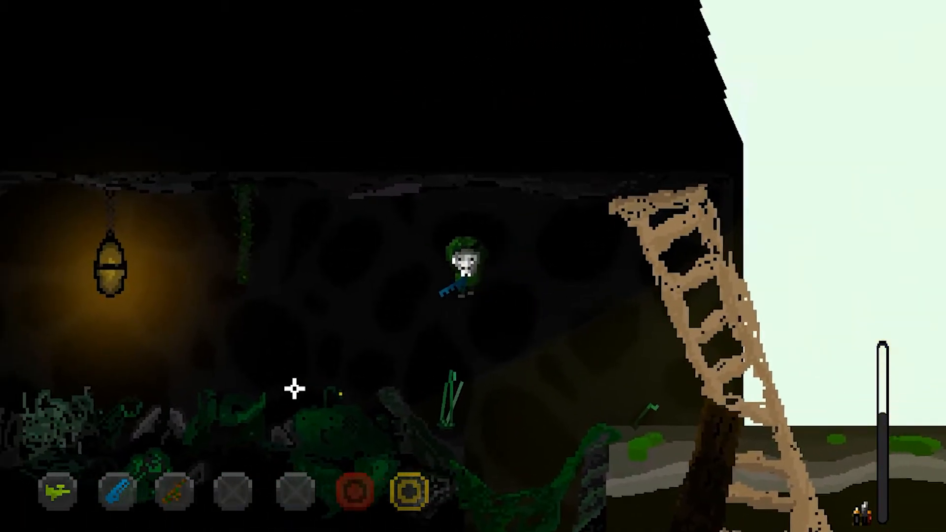
key(a)
key(d)
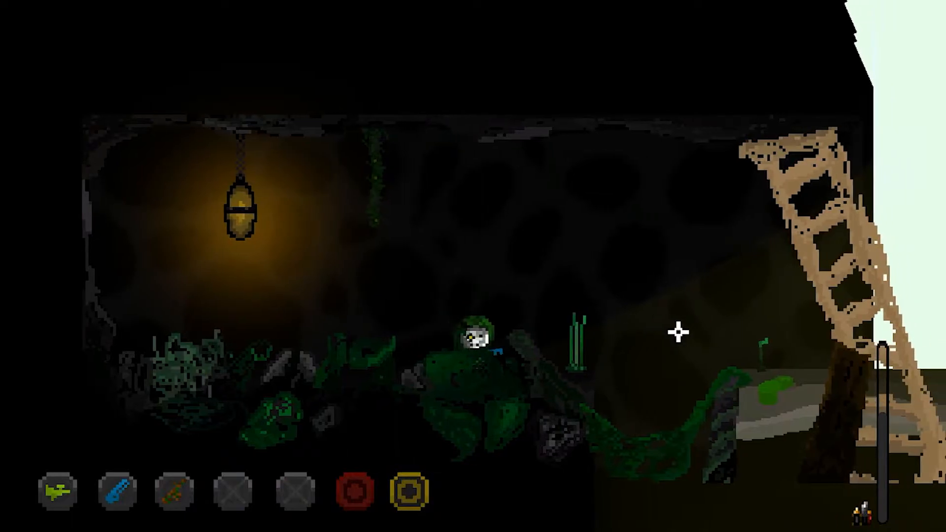
key(space)
key(d)
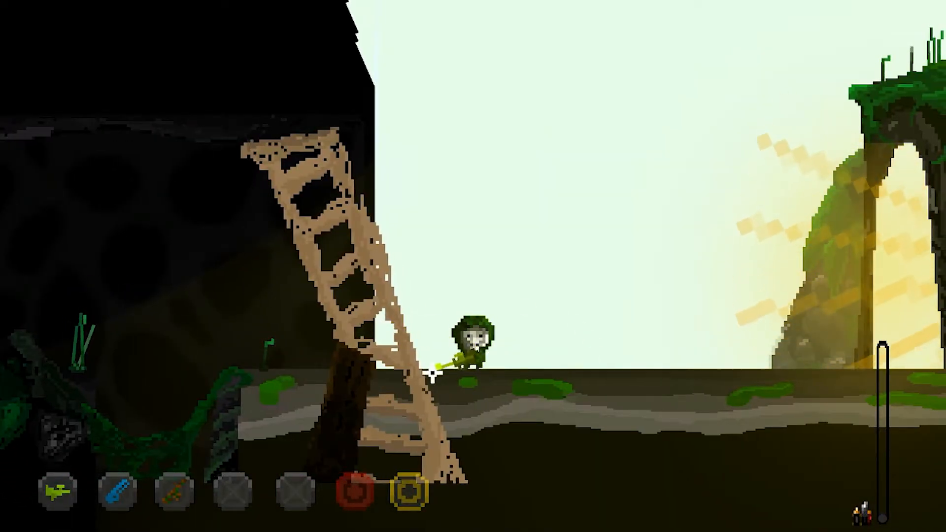
Test the yellow-green gun while walking and jumping between the cave and the open ground.
key(a)
key(a)
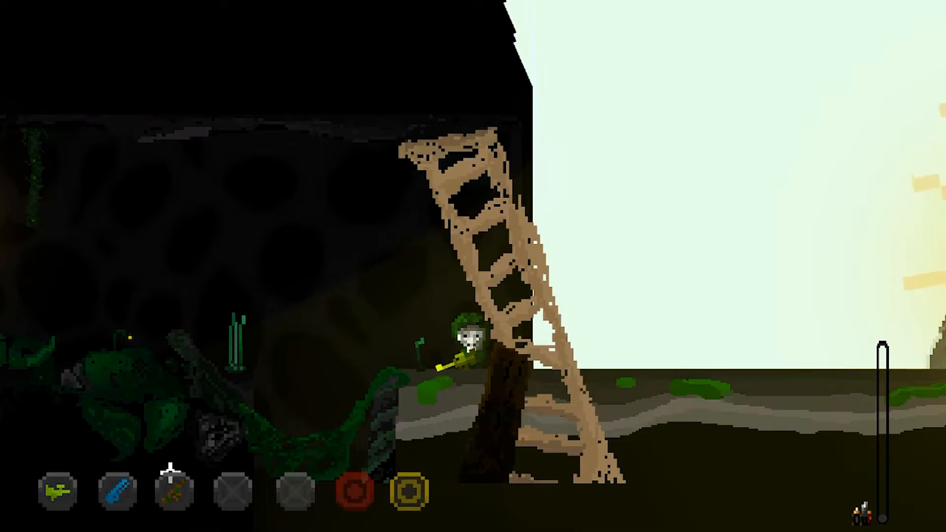
key(a)
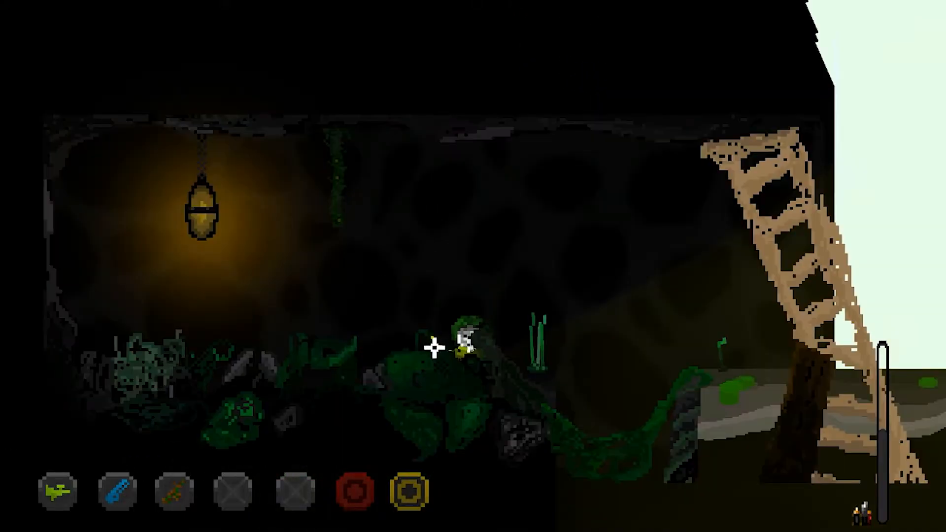
key(a)
key(space)
key(d)
key(space)
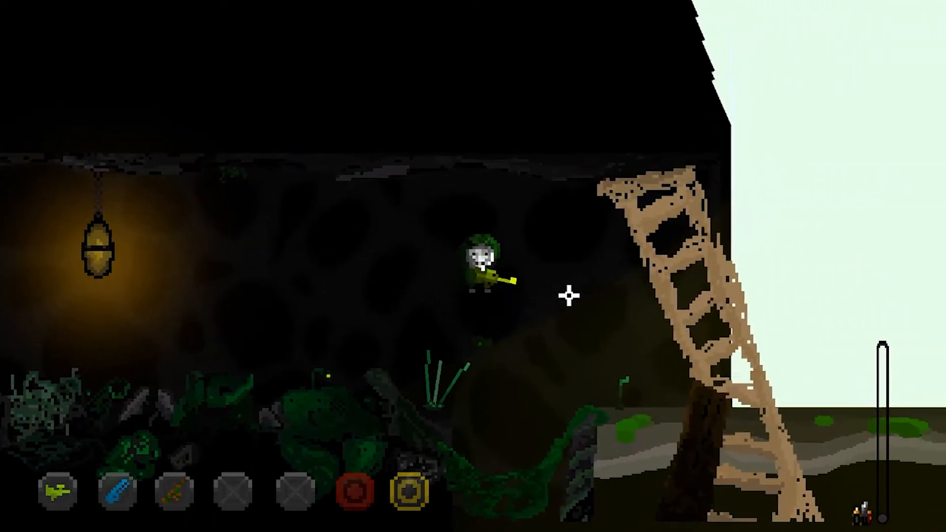
key(d)
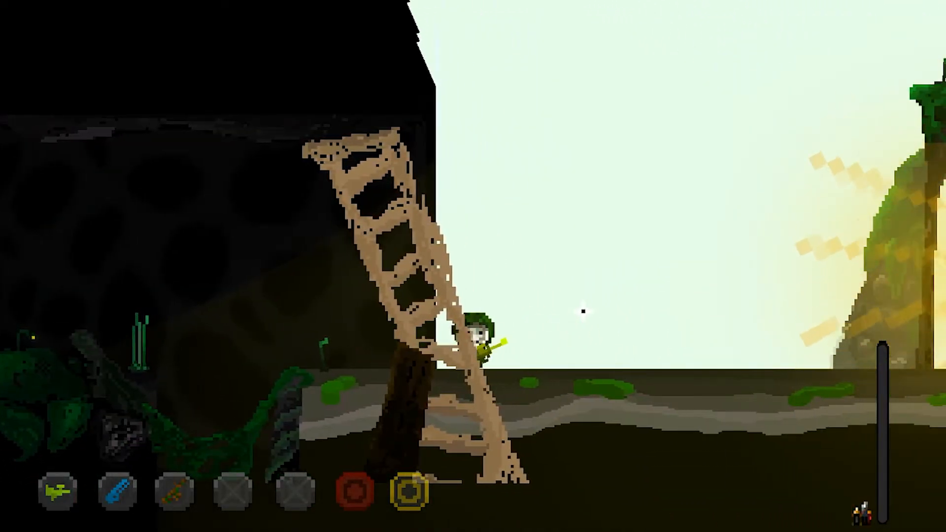
key(d)
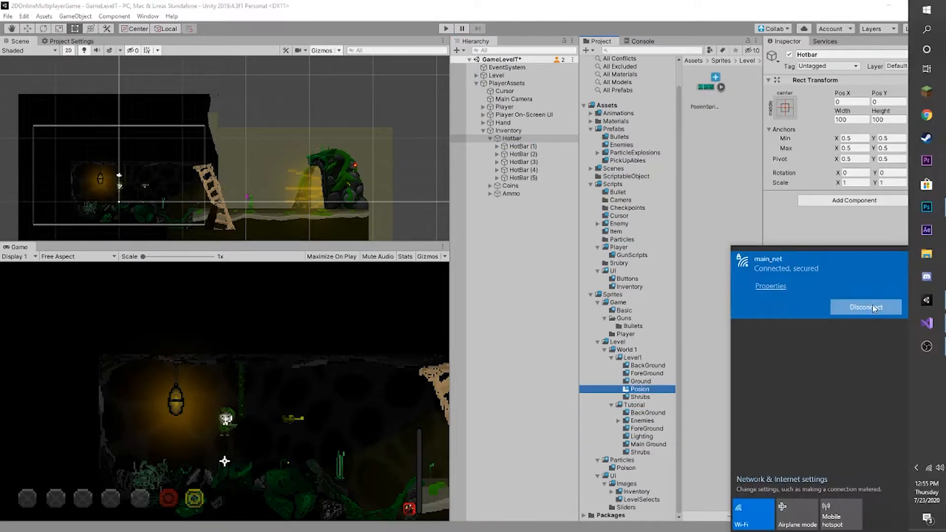
Save the white chevron image from Photoshop as InevntoryIndicator.png in Unity's Inventory images folder.
right_click(713, 90)
click(753, 201)
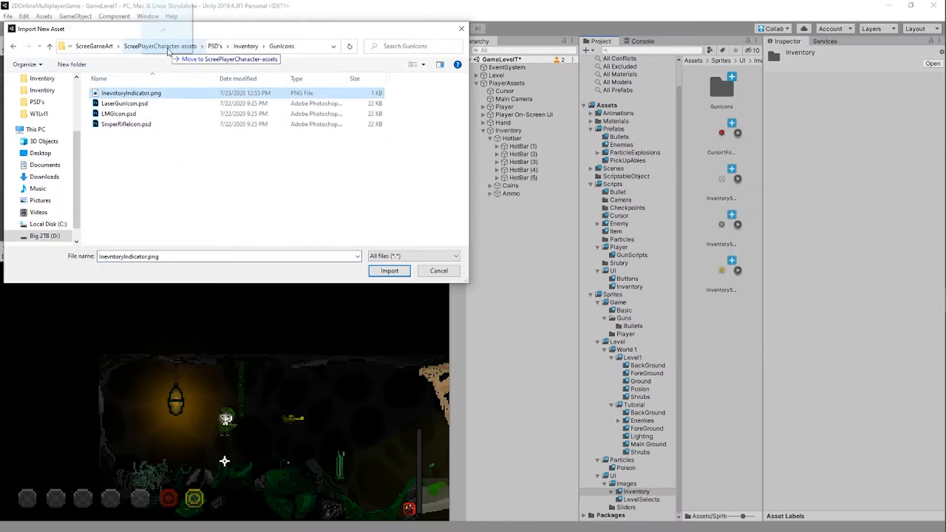
click(167, 47)
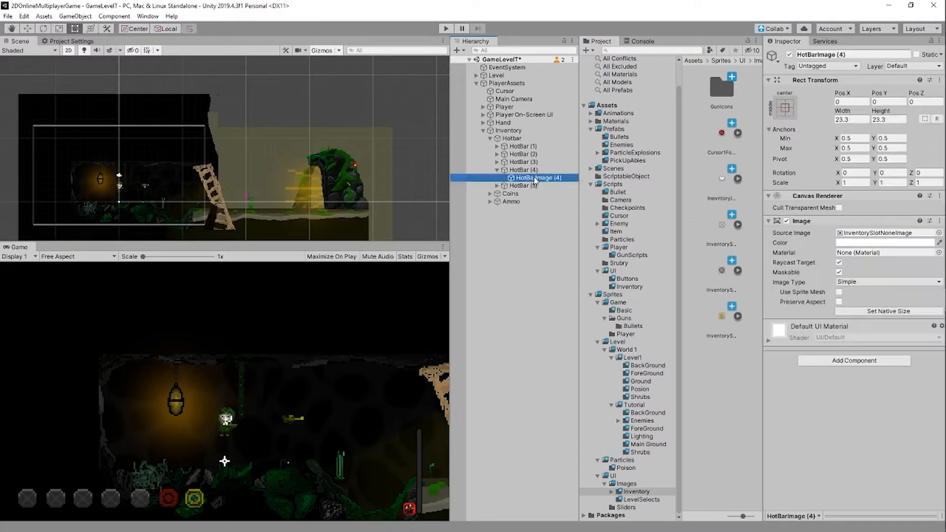
Extend the chevron indicator's canvas downward to include a translucent slot-shaped area and erase parts of the chevron.
click(885, 242)
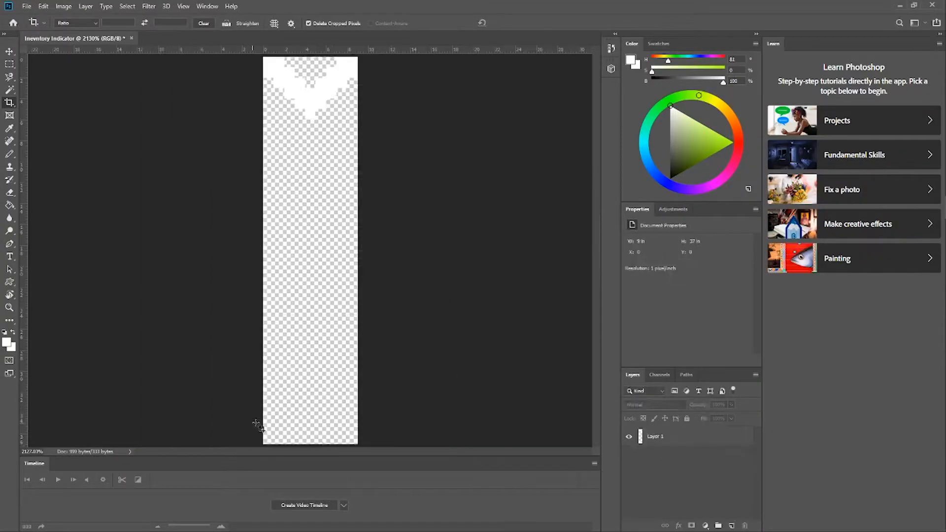
drag(312, 118, 312, 331)
key(Return)
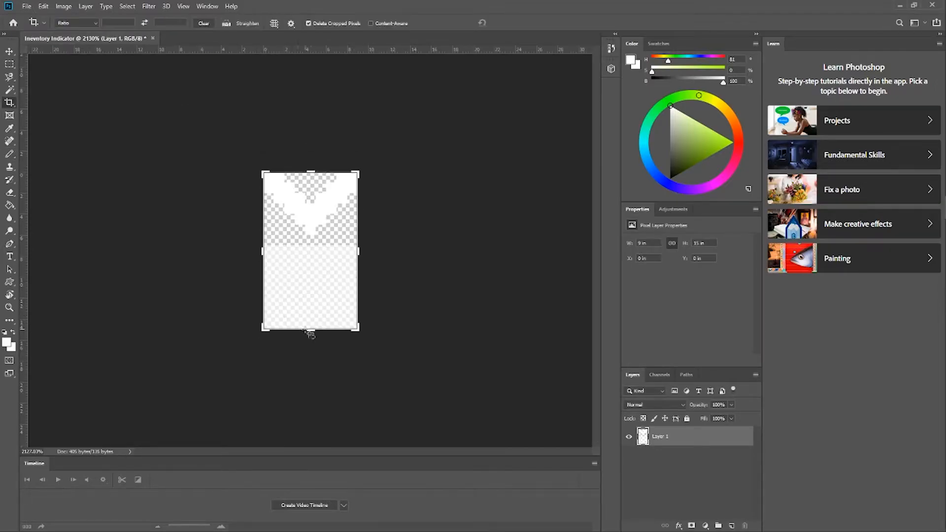
key(e)
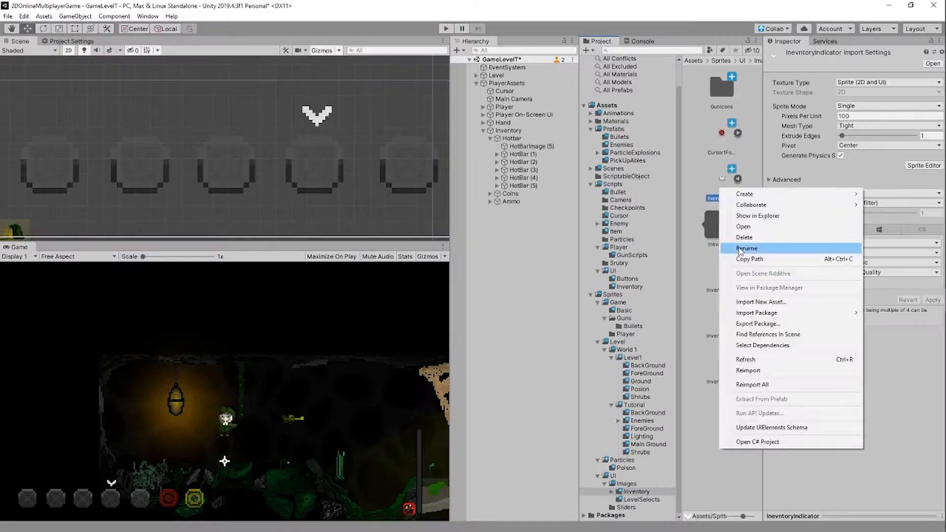
Switch to Unity and set the indicator image up as InventoryMarker under Hotbar, framing the fourth slot.
click(519, 146)
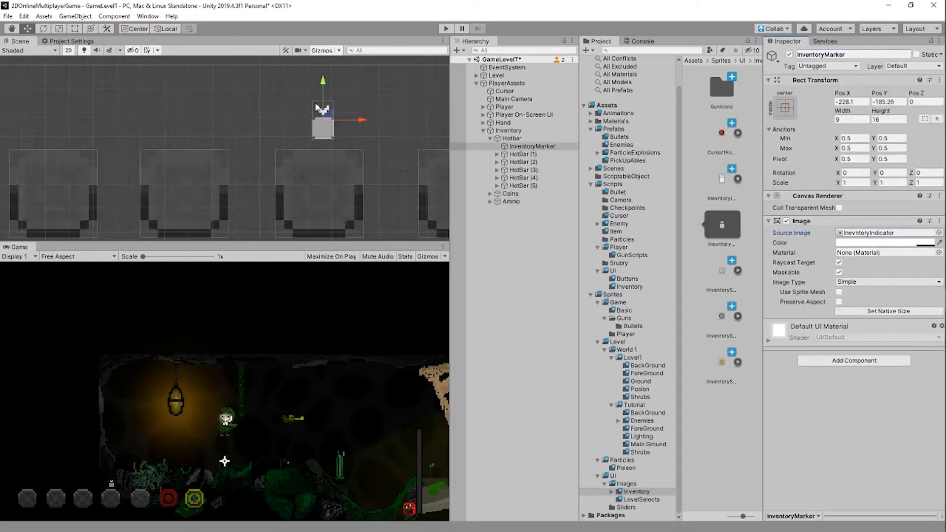
click(292, 220)
scroll(292, 220, down, 2)
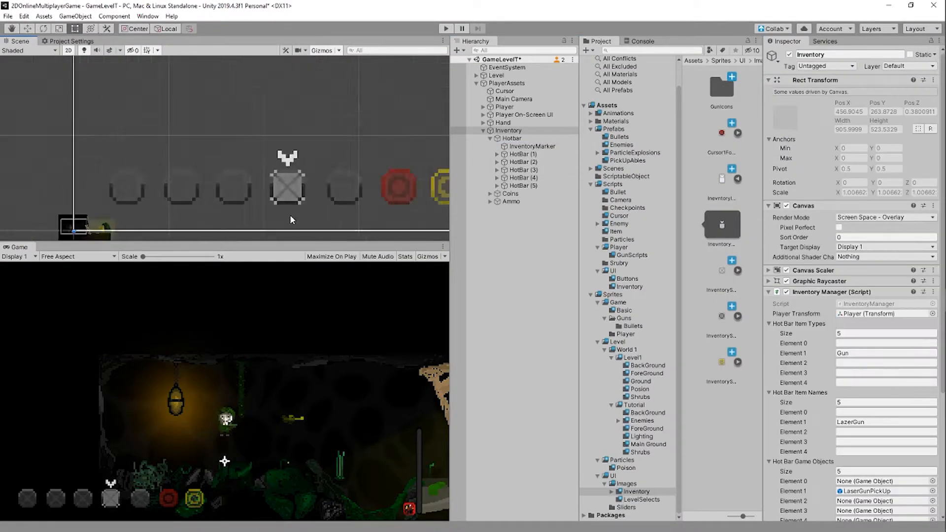
Nest InventoryMarker inside HotBar (1) and set its Pos X and Pos Y to 0.
click(534, 163)
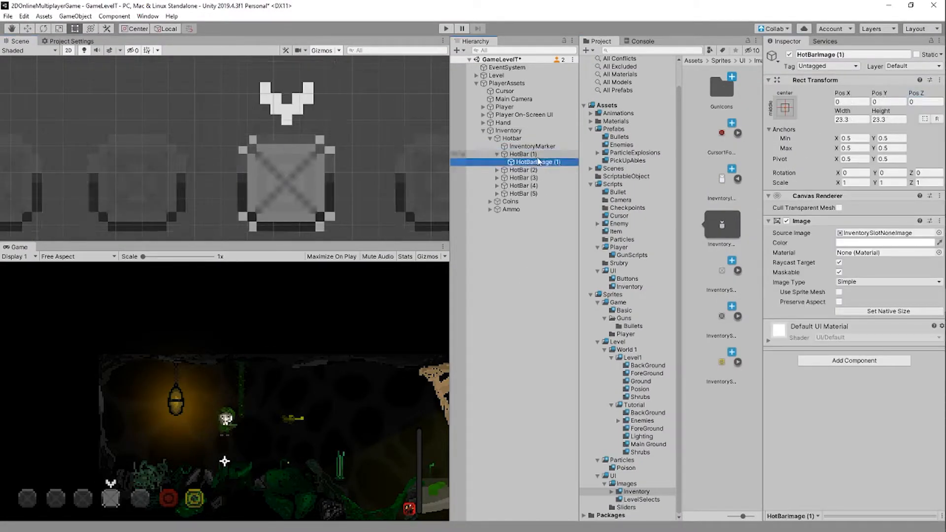
click(534, 155)
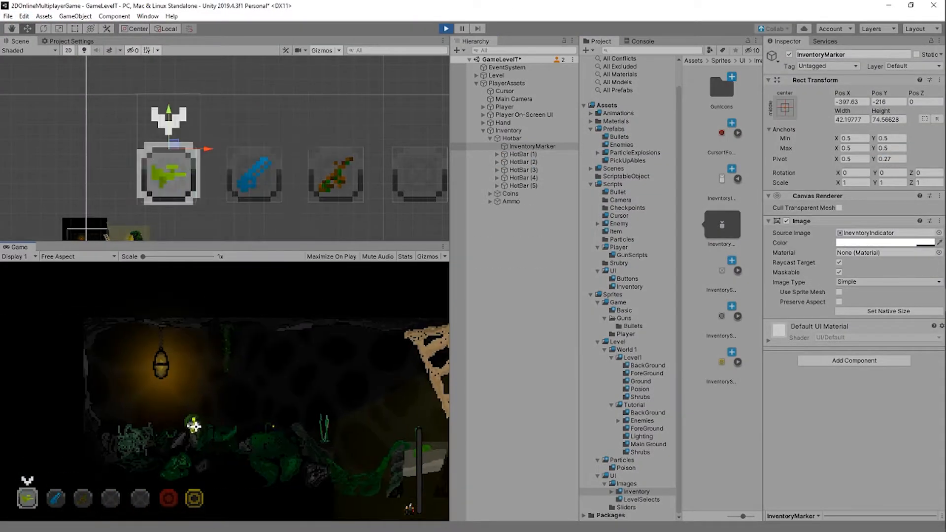
Play-test moving the InventoryMarker between hotbar slots 1, 2 and 3 while walking and jumping near the ladder.
key(3)
click(207, 375)
key(2)
key(d)
key(space)
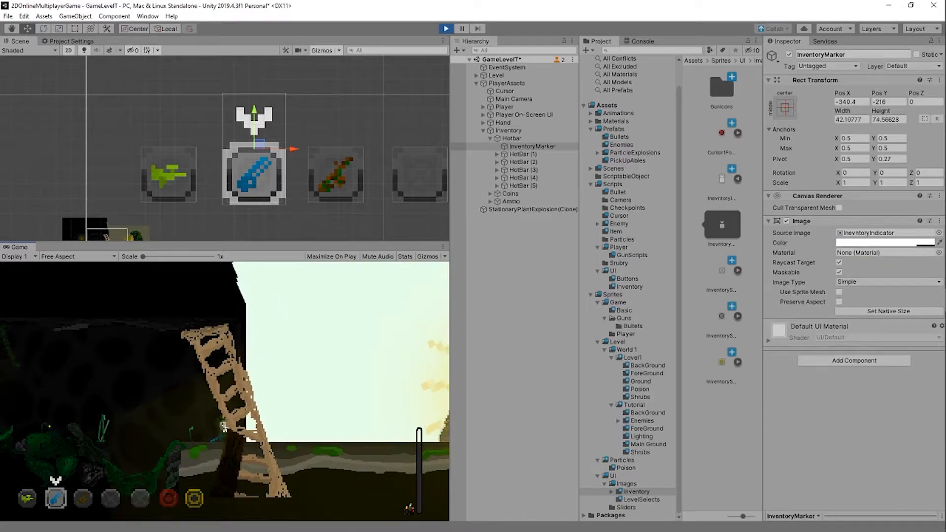
key(a)
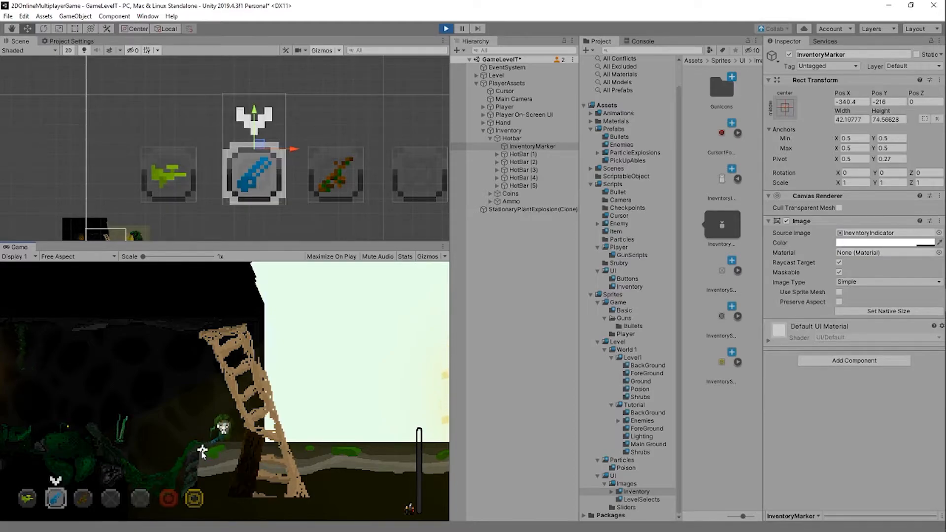
key(1)
key(3)
key(d)
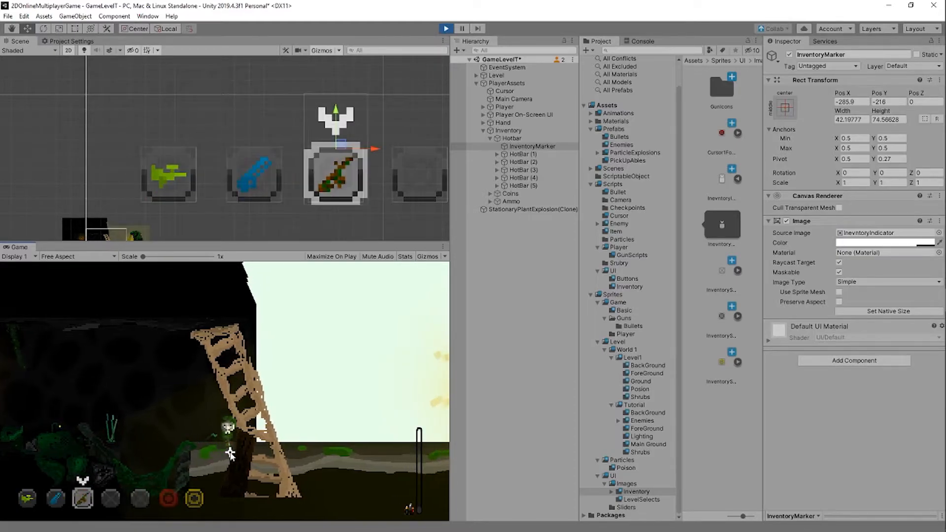
Test the third slot's gun by walking, jumping and shooting between the cave and the ladder.
key(a)
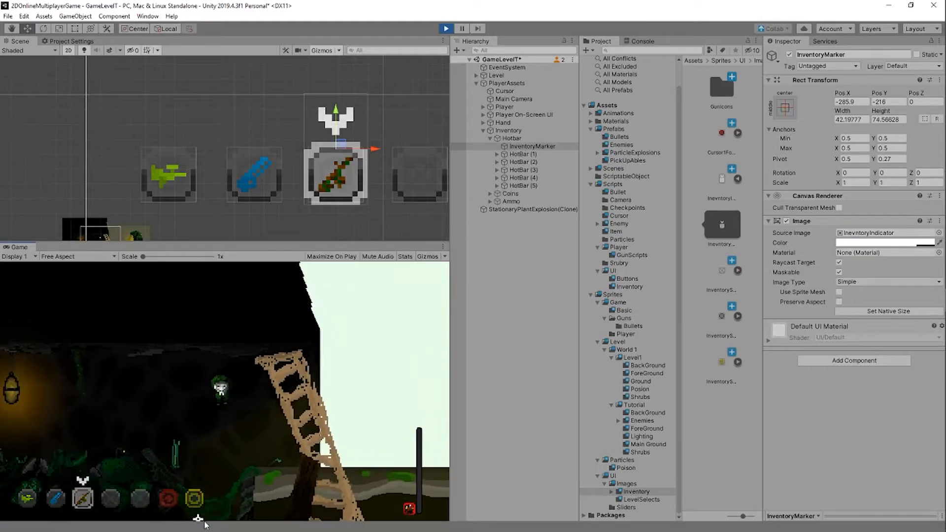
key(a)
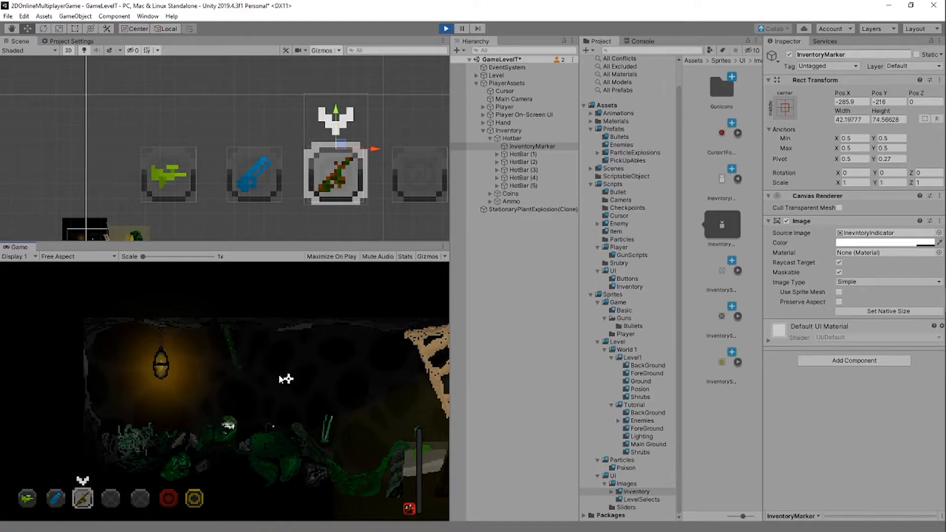
key(d)
key(a)
key(space)
key(space)
key(d)
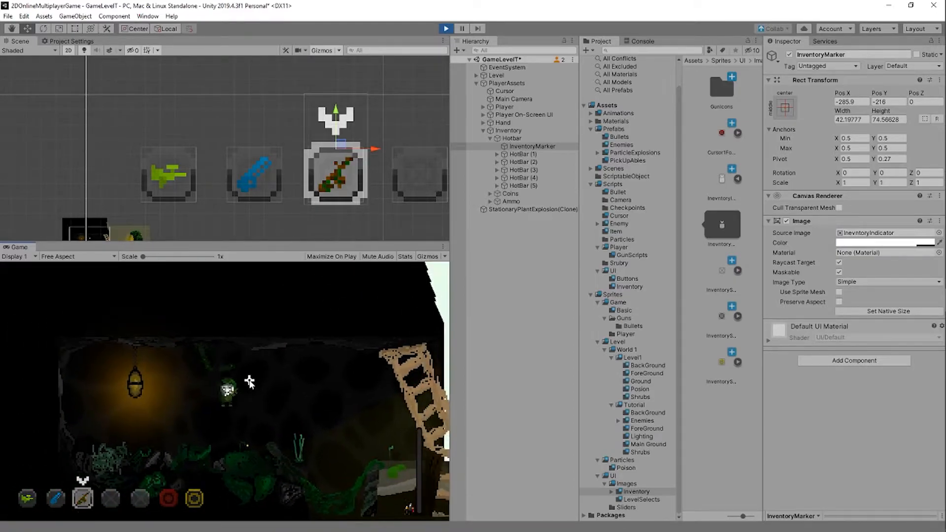
key(d)
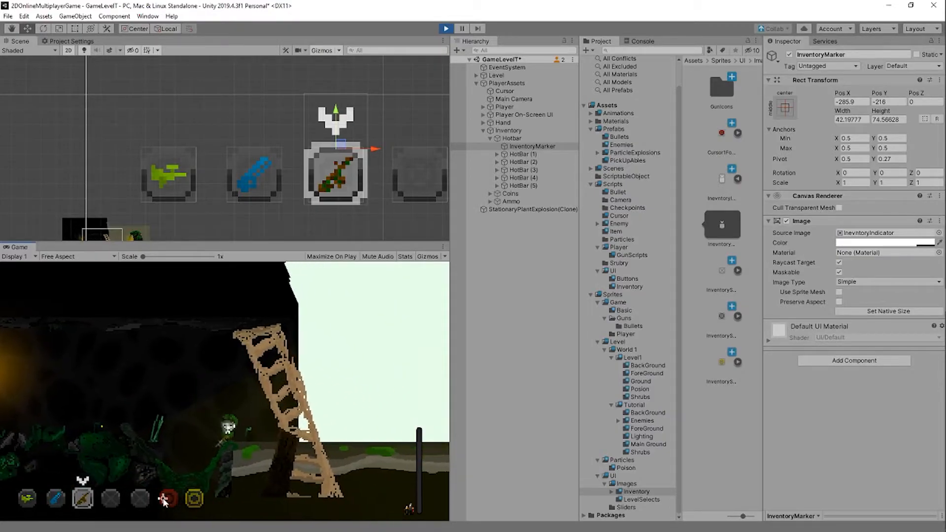
key(a)
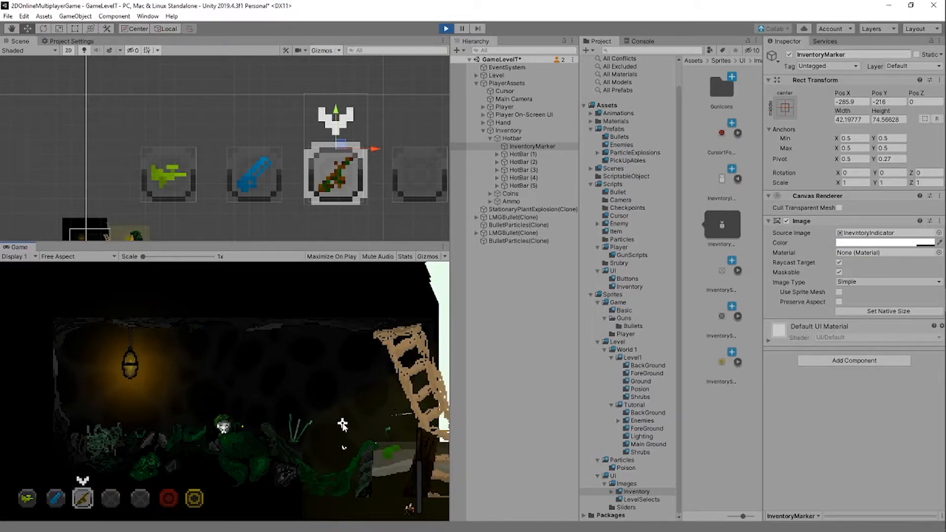
key(d)
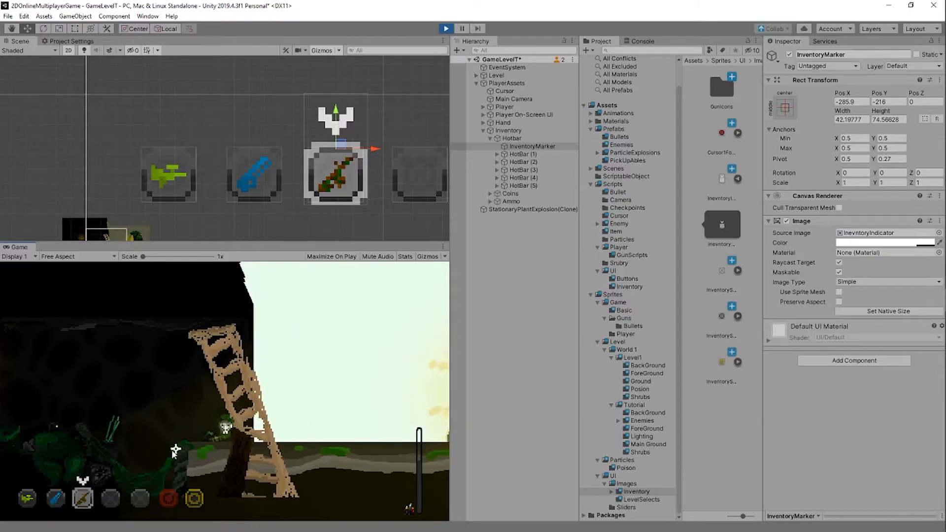
Cycle the selection through hotbar slots 1, 2 and 3, then stop the play test.
key(2)
key(3)
key(1)
key(2)
key(3)
key(d)
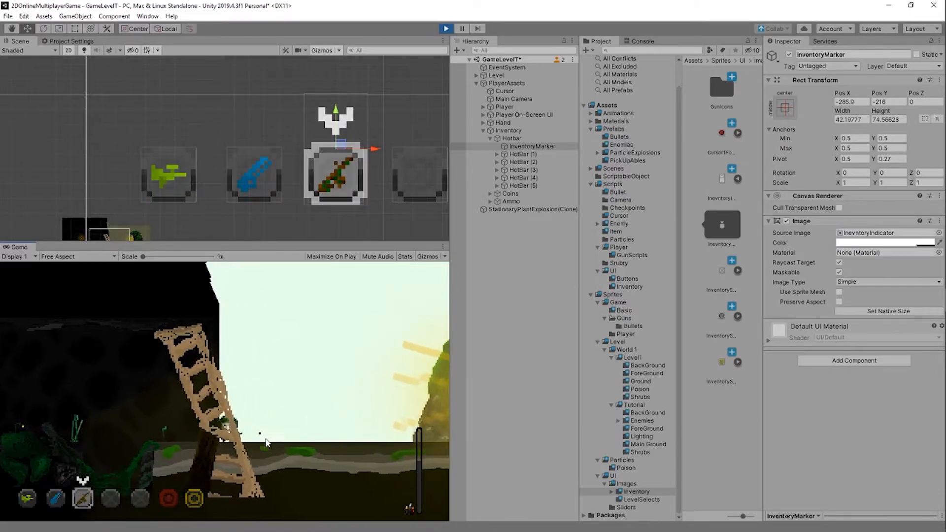
click(245, 450)
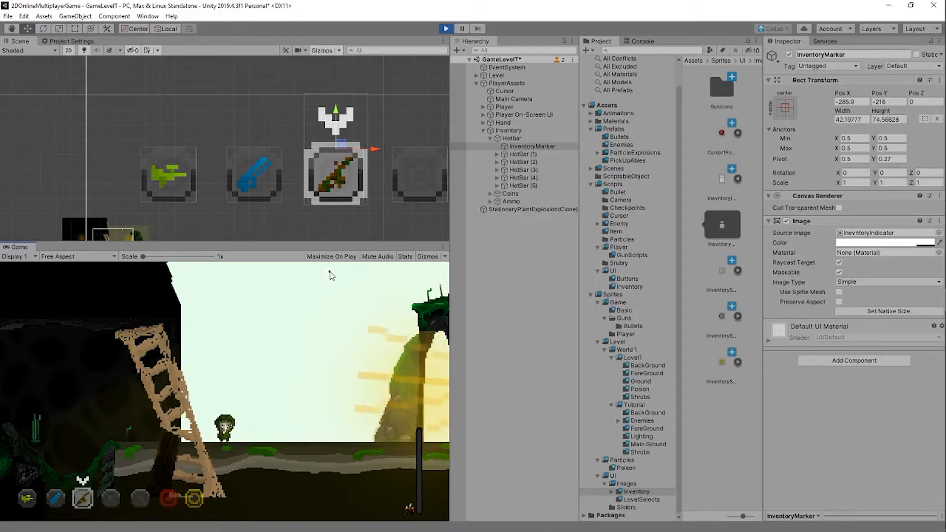
click(446, 32)
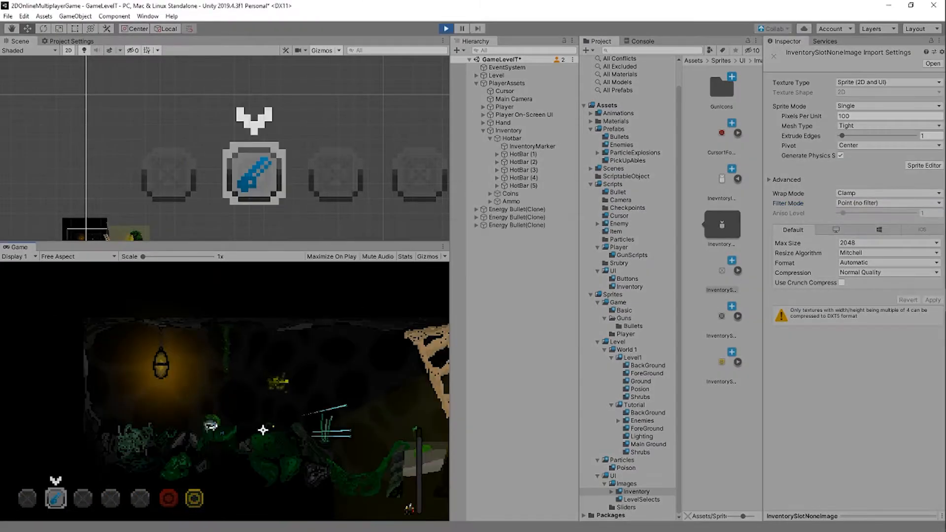
Play-test slot switching with the crossed empty-slot images in place while moving around the ladder.
key(d)
key(2)
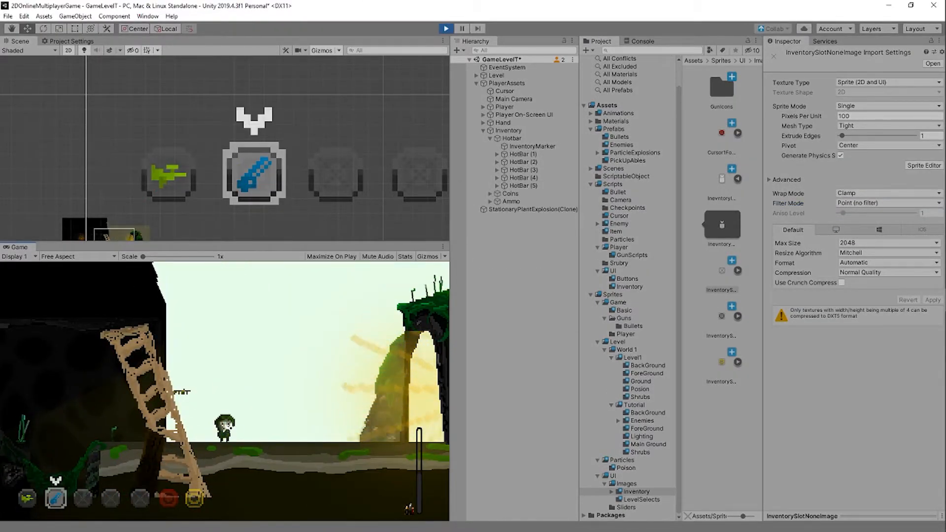
key(a)
key(3)
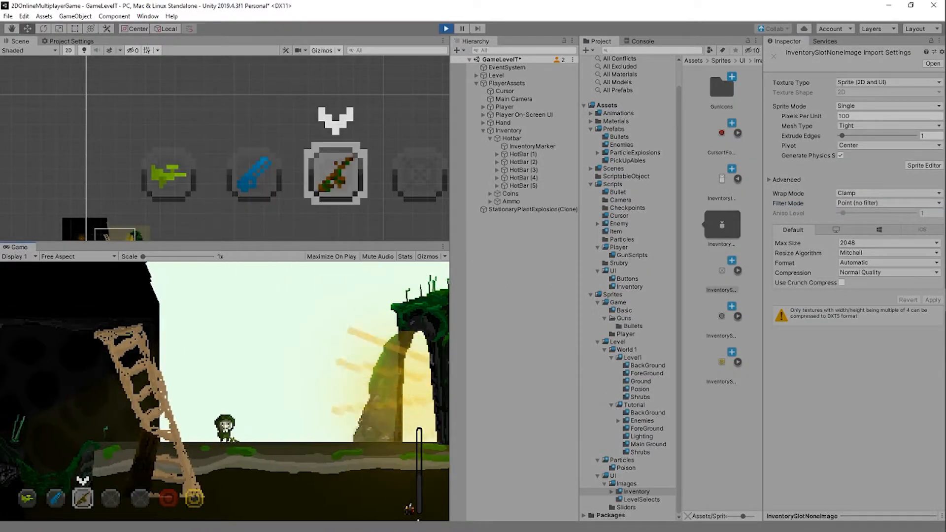
key(2)
key(d)
key(a)
key(1)
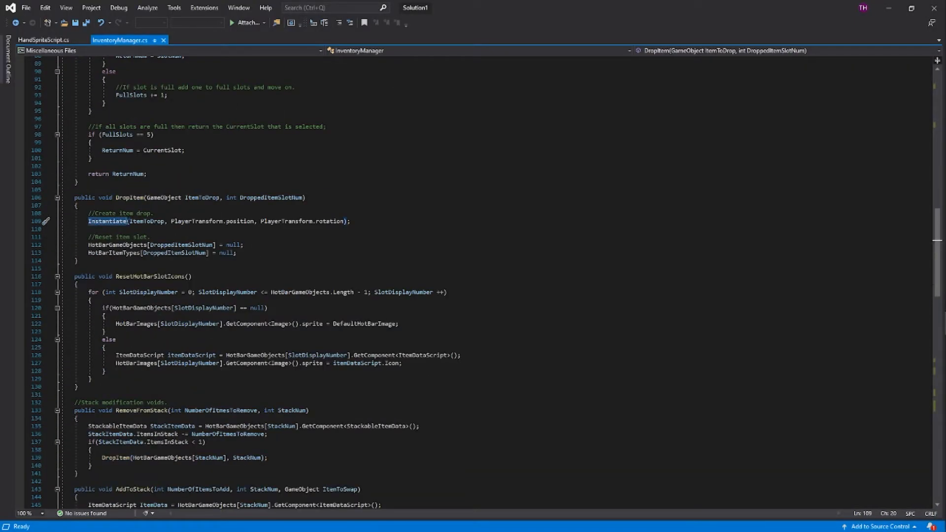
Switch to Visual Studio and add a "Move item drop back into the world." section positioning ItemToDrop with RandomXOffset and RandomYOffset.
drag(128, 221, 350, 221)
key(BackSpace)
text(Move item drop back into the world.)
key(Down)
key(ctrl+s)
text(ItemToDrop.transform.)
key(Return)
scroll(473, 266, up, 1)
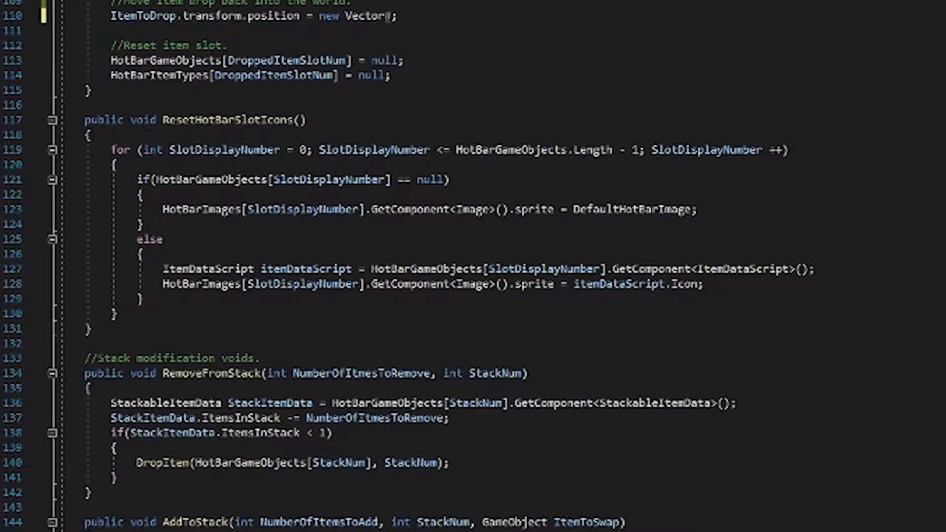
scroll(190, 16, up, 1)
text((transform.position.x + RandomXOffset, transform.position.x + RandomYOffset)
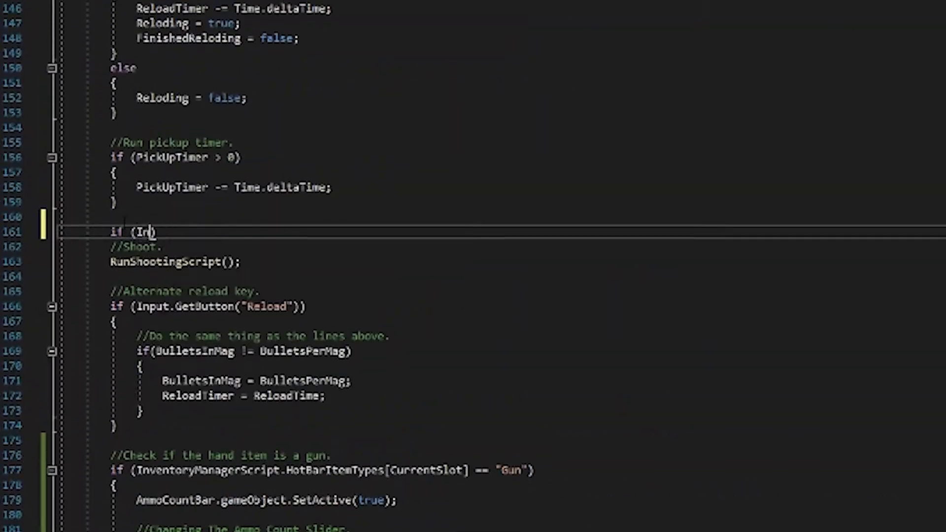
Make the ammo bar's if statement check InventoryManagerScript.HotBarItemTypes[CurrentSlot] == "Gun".
text(ventoryManagerScript.HotBarItemTypes[CurrentSlot] == "Gun")
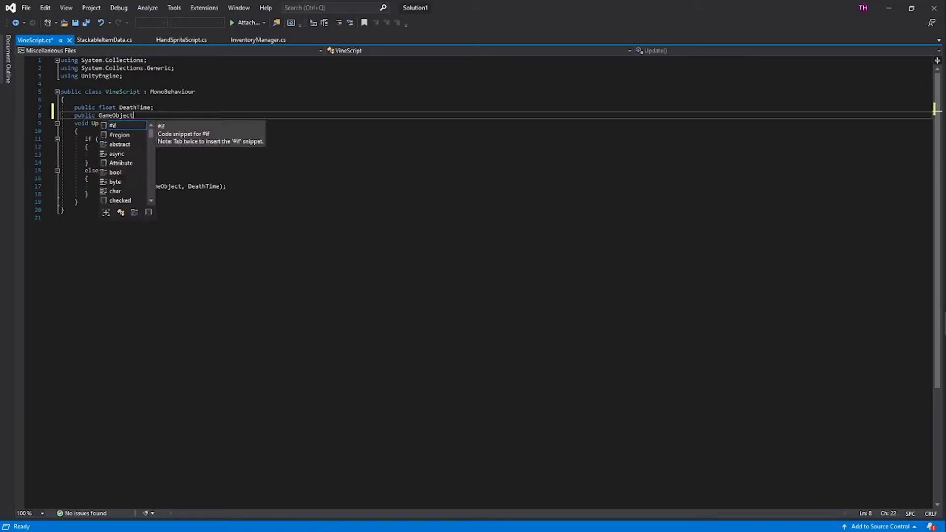
Add drop spawning to VineScript's else branch with Instantiate(Drop, transform.position, transform.rotation), and select the VinesPickUp prefab in Unity.
text(Dr)
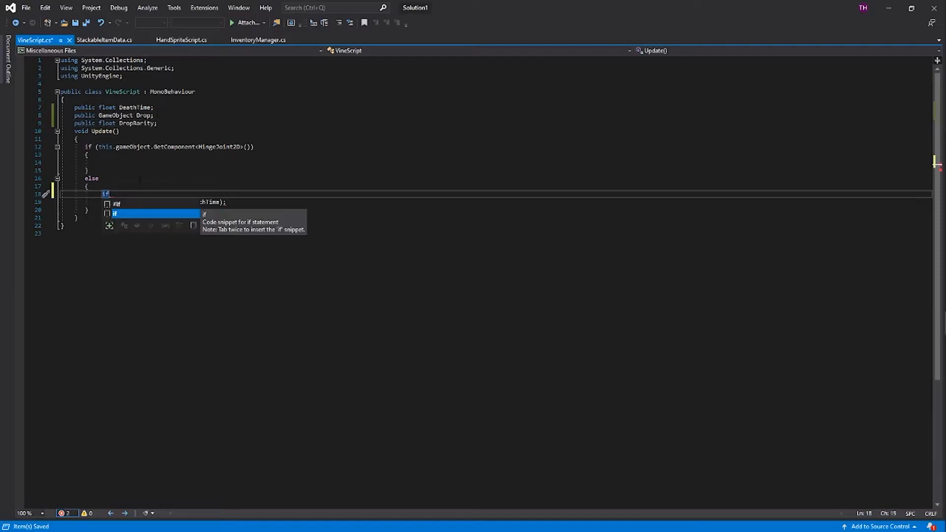
text(()
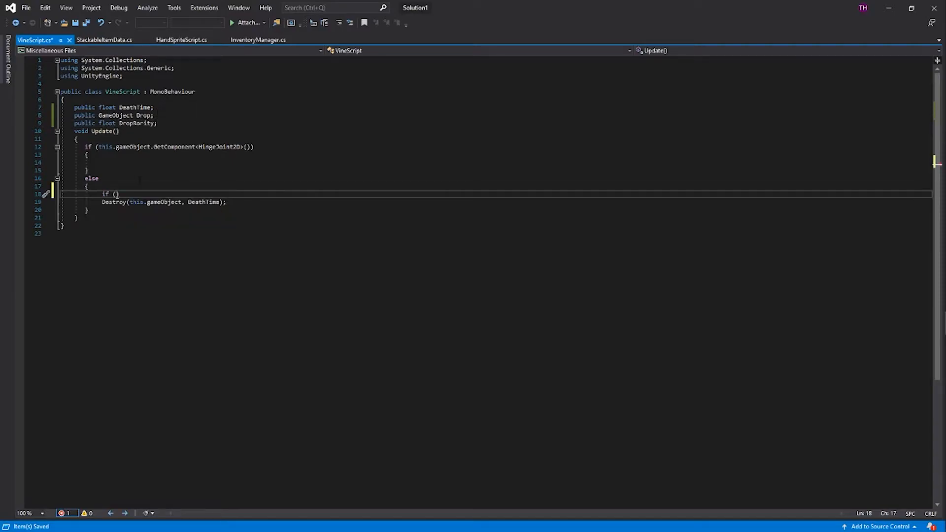
text(2)
key(End)
key(Return)
text({)
key(Return)
text(Instantiate(Drop, Transform.pos)
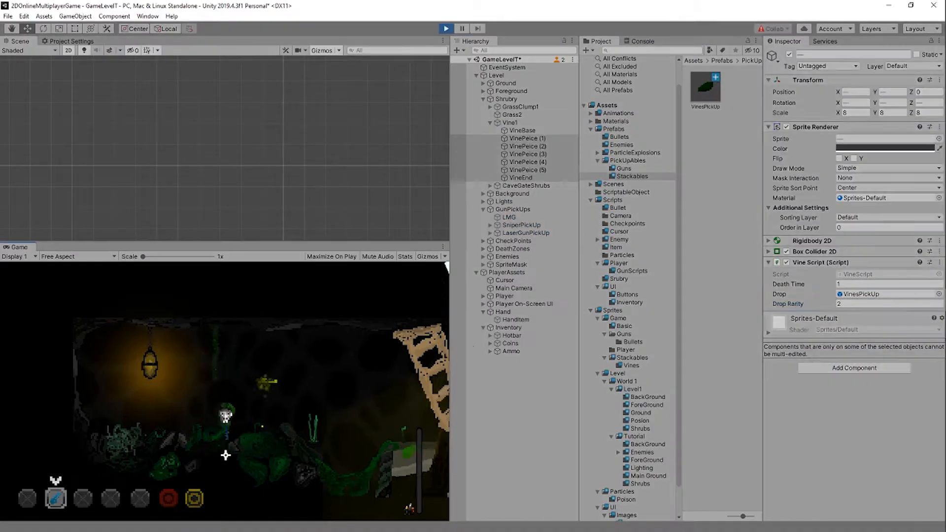
click(705, 88)
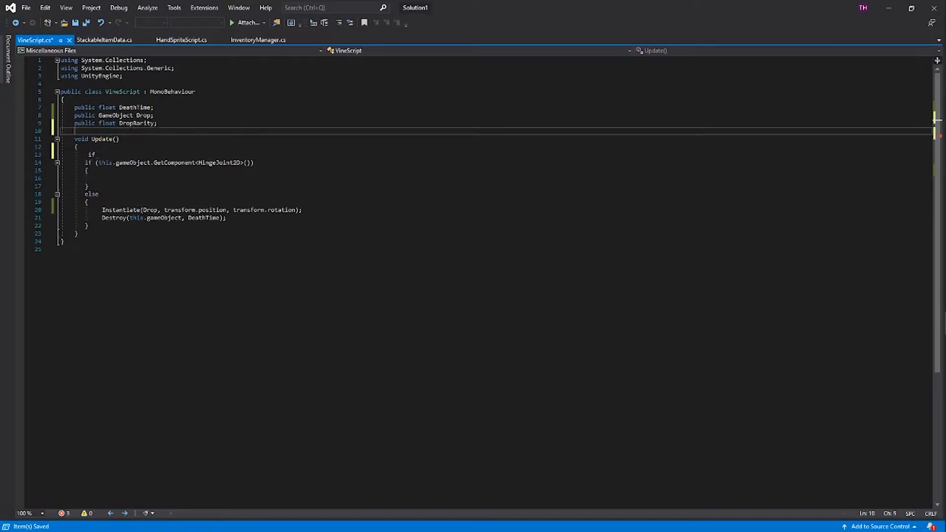
In VineScript, declare a private float death timer and add a Start method containing DeathTimer = DeathTime - .1f.
text(private float DethTimer;)
click(173, 132)
key(Return)
text(void Start())
key(Return)
text({)
key(Return)
text(DeathTimer = DeathTime - .1)
text(f)
Correct the DeathTimer field's spelling and add an if (DeathTimer > 0) block to Update containing DeathTimer -= DeathTime.deltaTime.
click(96, 186)
text((Deat)
click(129, 131)
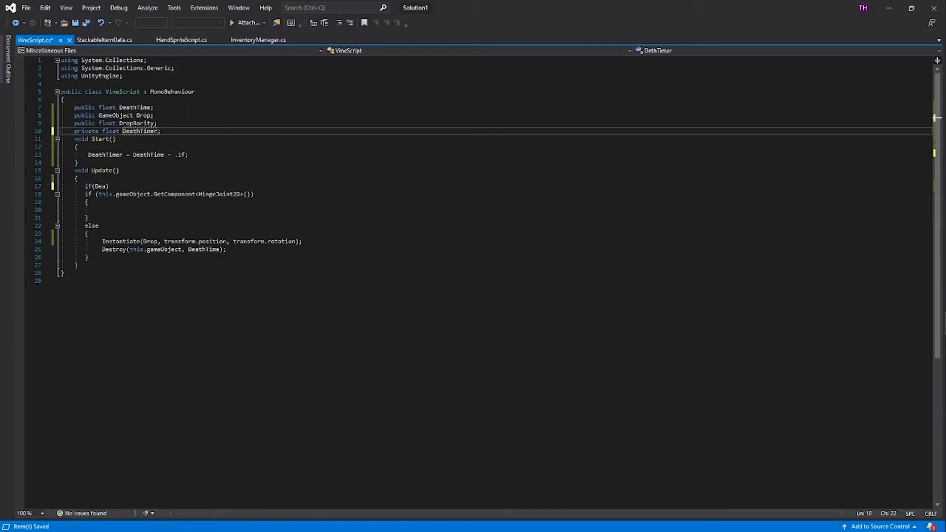
text(a)
click(113, 186)
text(hTimer > 0)DeathTimer -= DeathTime.deltaTime;)
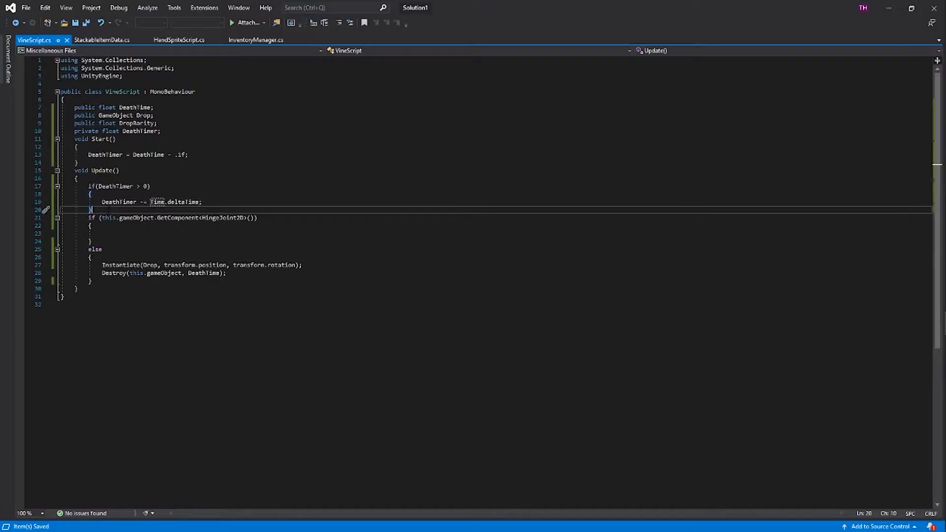
Cut the timer-based block out of VineScript's Update and set SpawnedDrop = false in Start.
drag(229, 296, 61, 296)
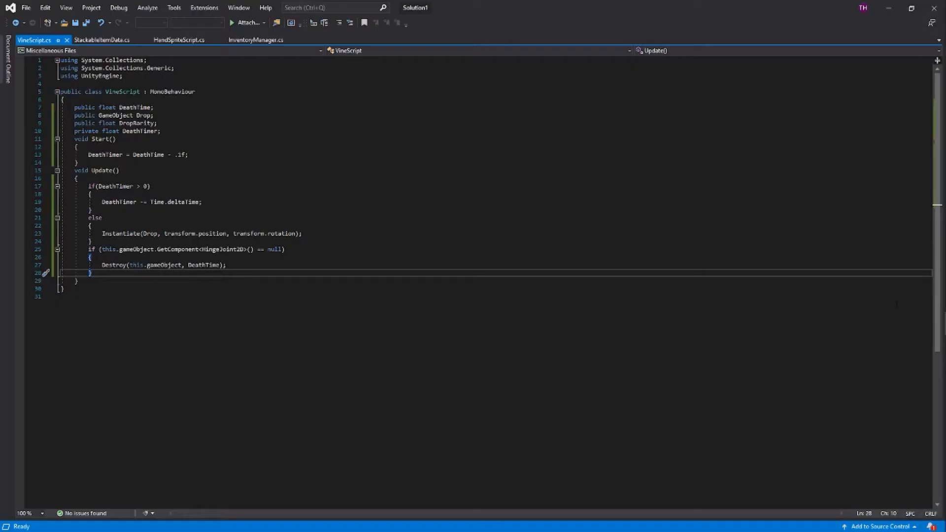
drag(92, 241, 61, 186)
key(ctrl+x)
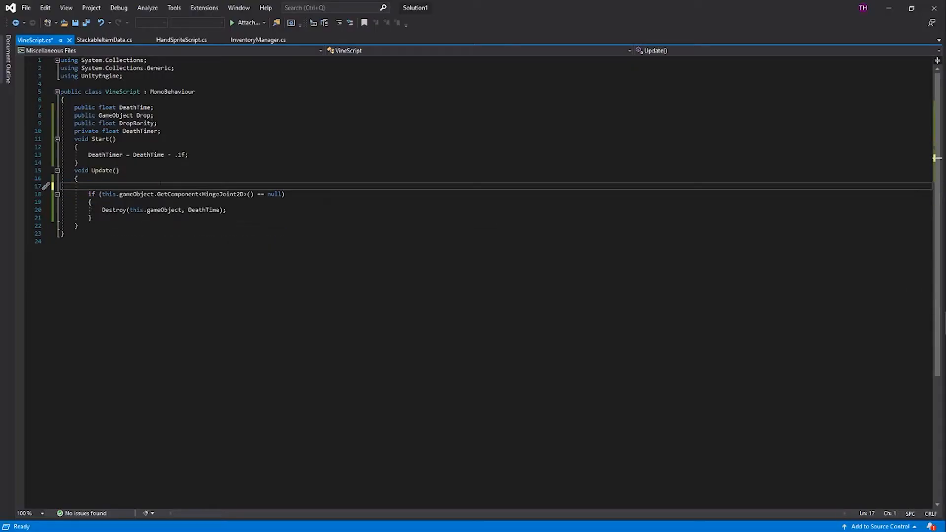
text(SpawnedDrop = false;)
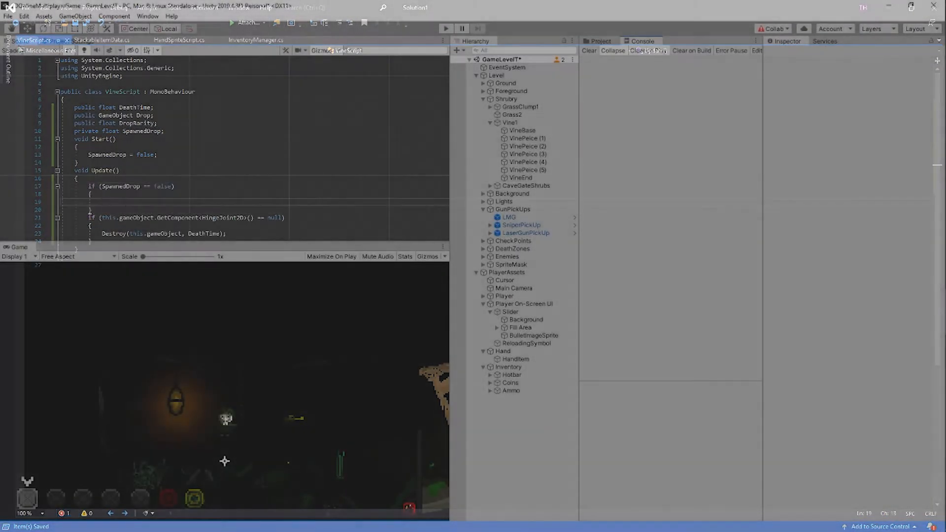
Build and run the game from Unity and start the level marked T.
click(7, 16)
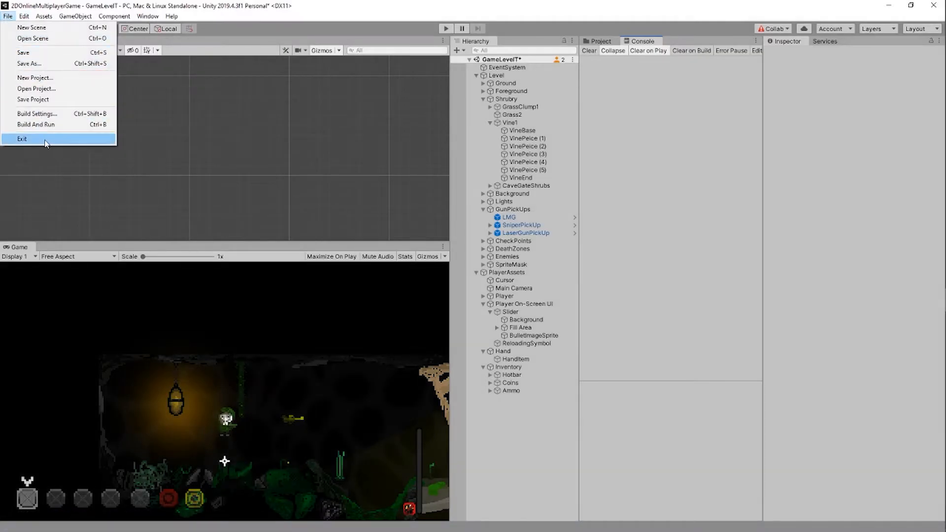
click(51, 126)
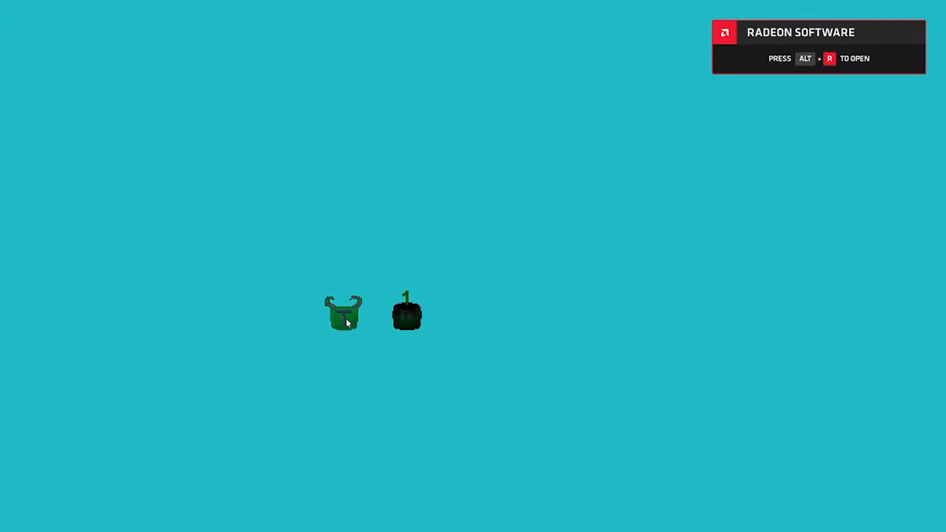
click(350, 321)
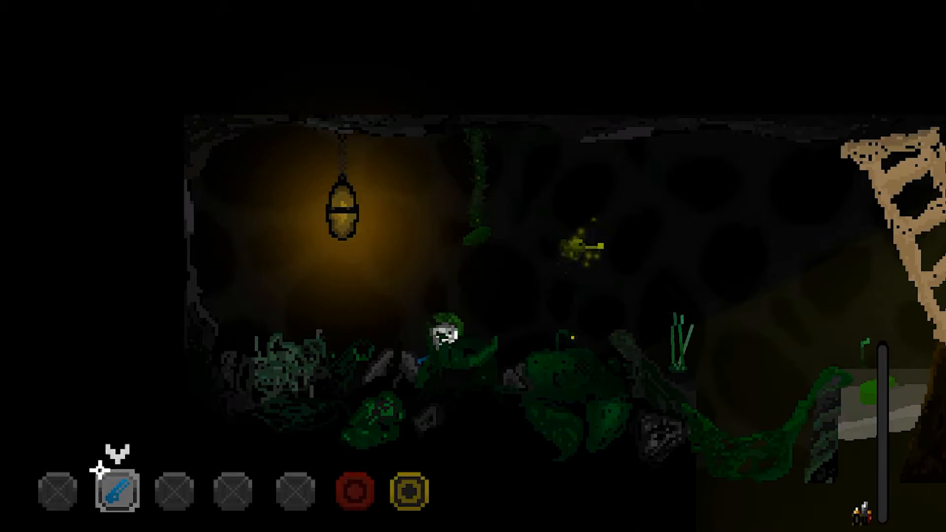
In the built game, collect the yellow-green gun and test switching between the first two hotbar slots.
key(d)
key(space)
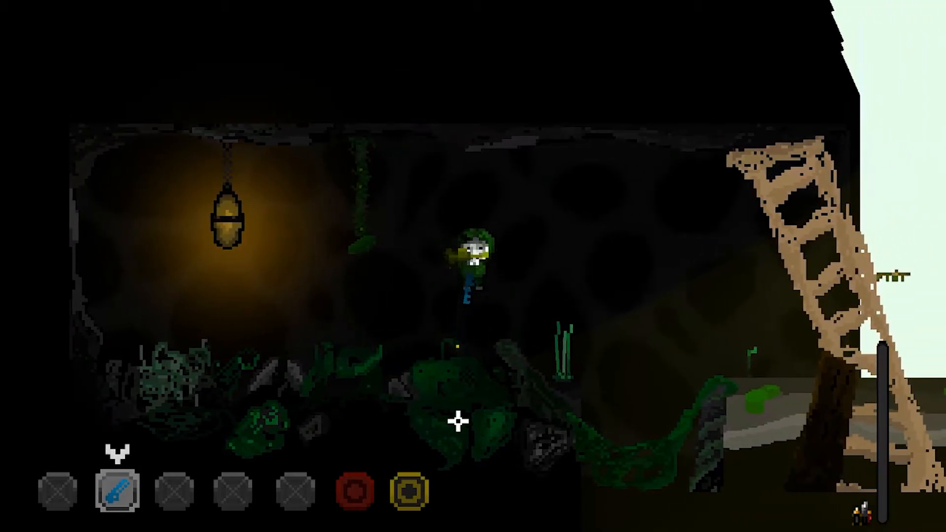
key(2)
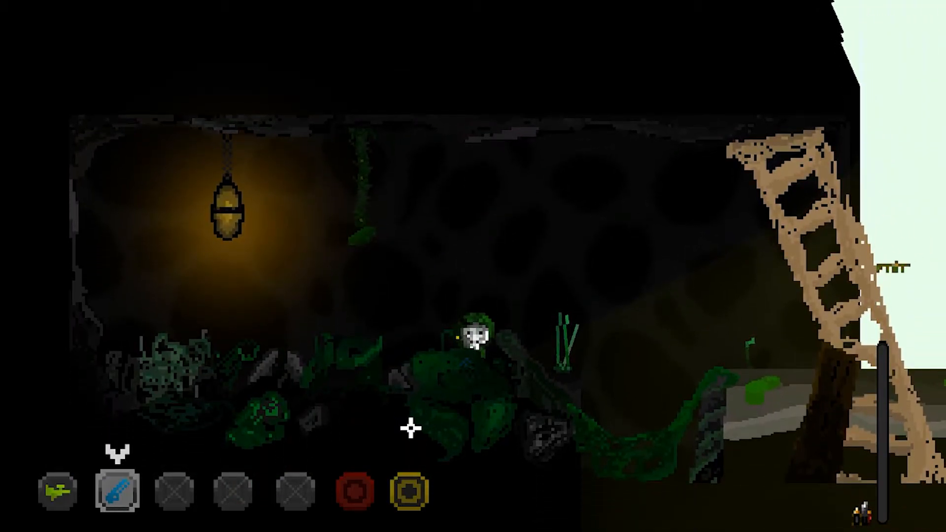
key(a)
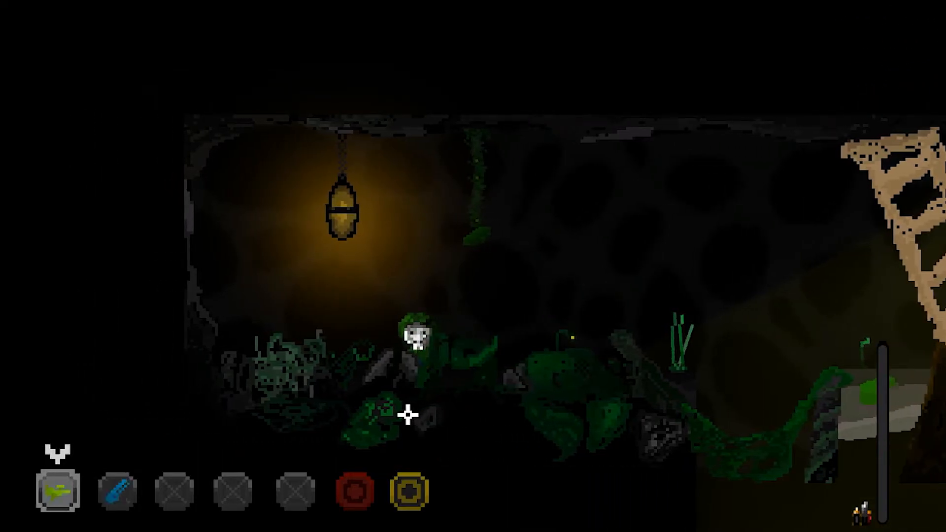
key(1)
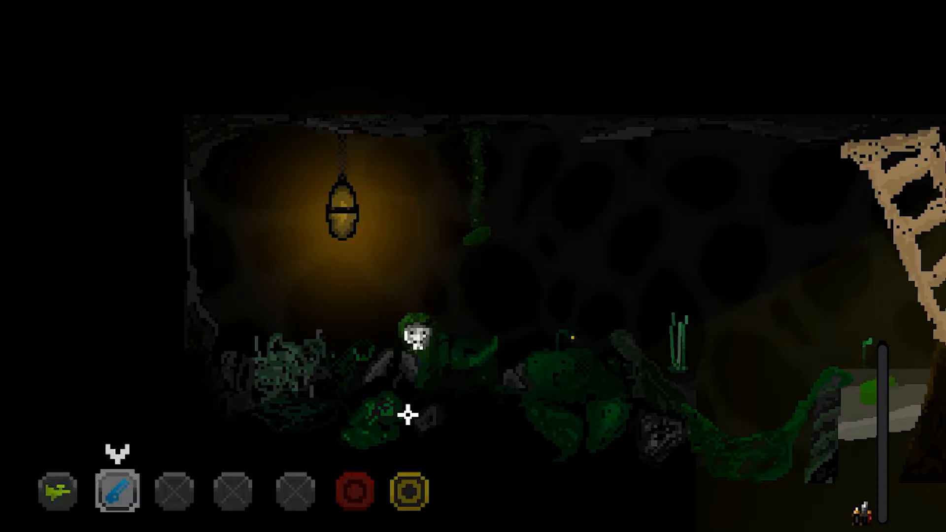
key(1)
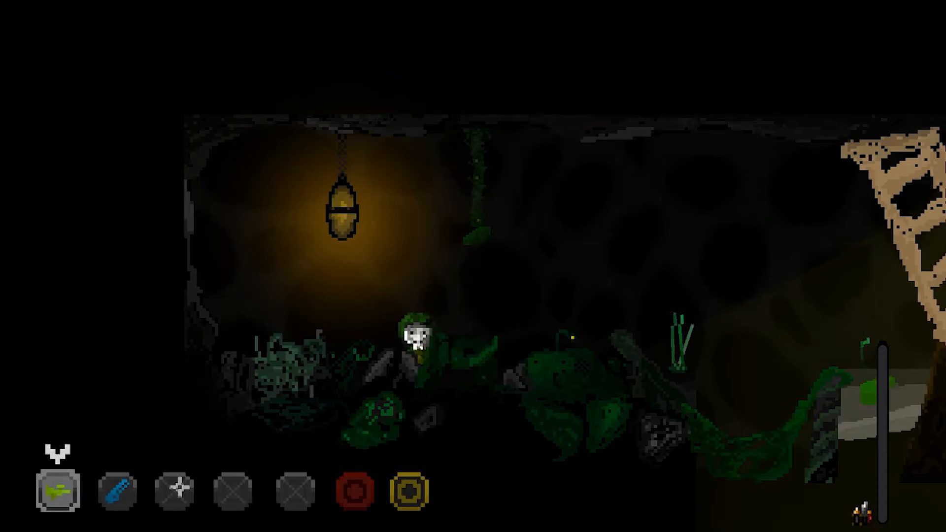
Test shooting the hanging vine with the yellow-green gun and collecting its drop in the hotbar.
key(d)
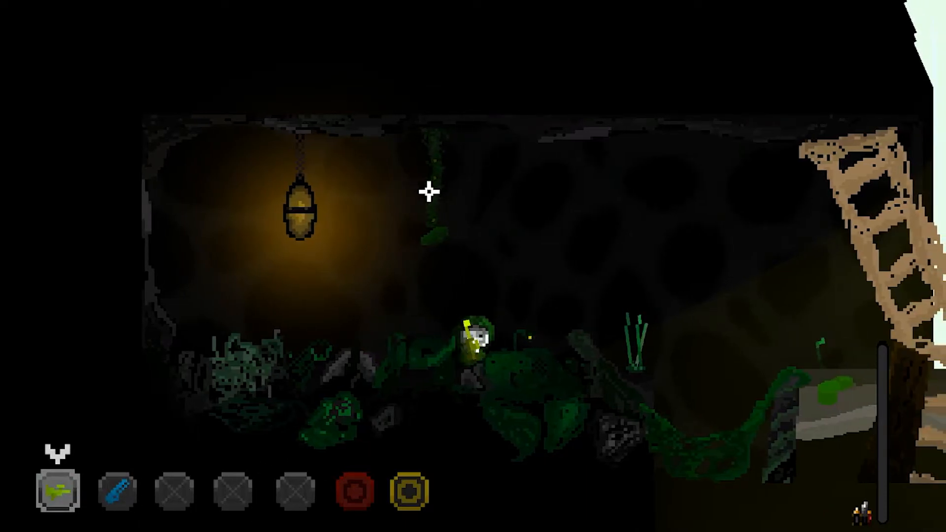
key(a)
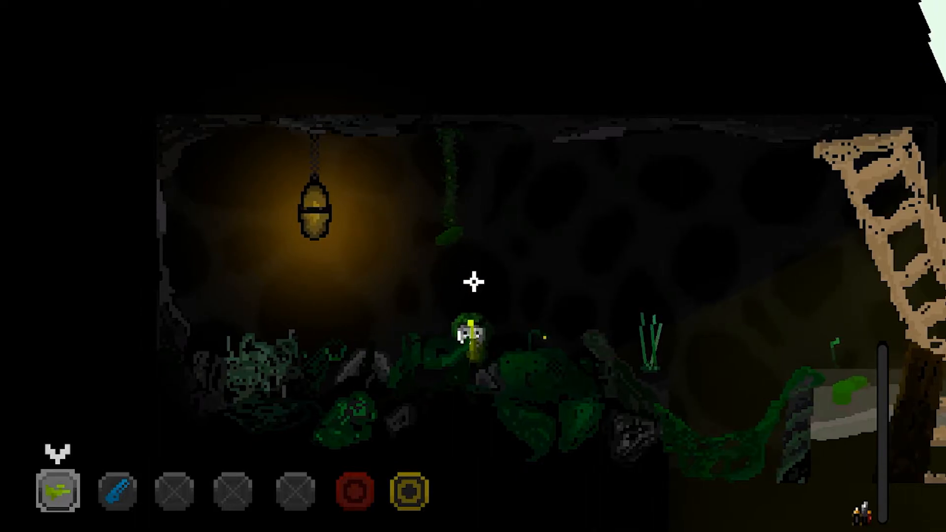
key(d)
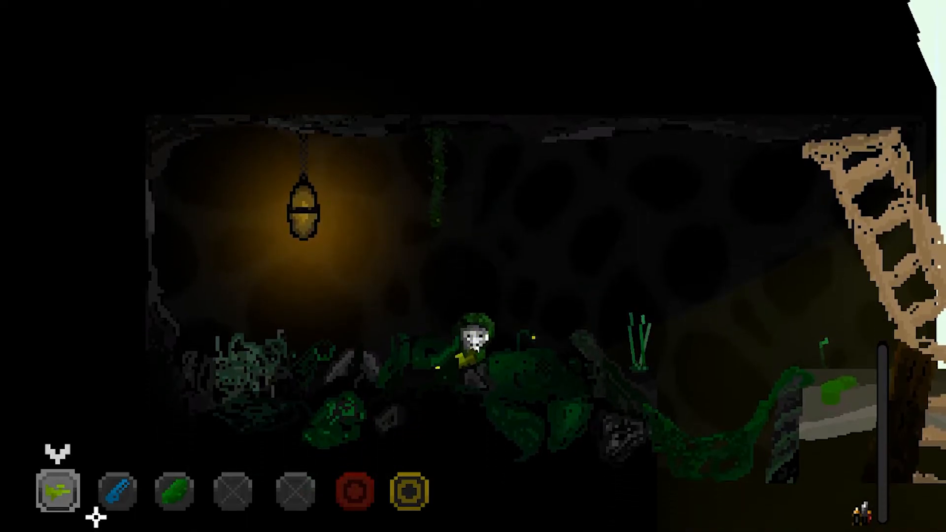
Test switching between the first three hotbar slots while moving through the cave and the area outside.
key(2)
key(1)
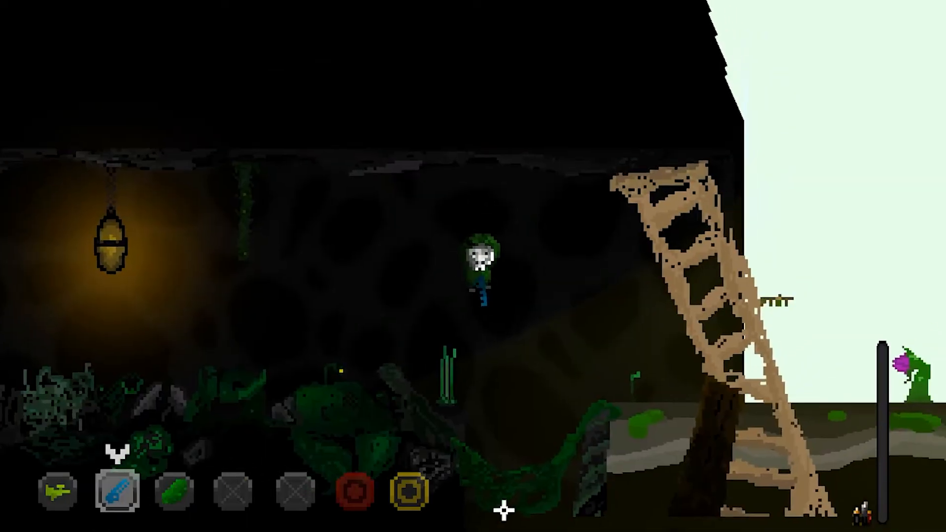
key(d)
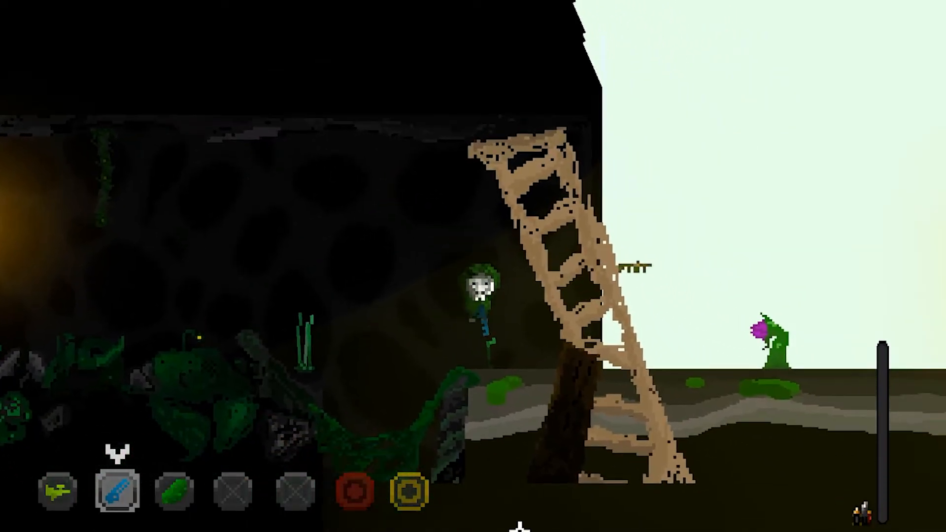
key(3)
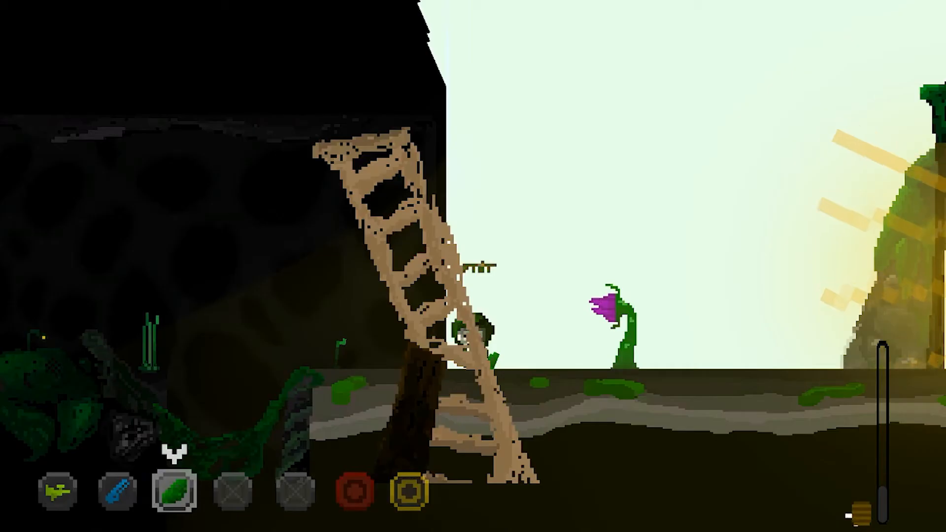
key(a)
key(space)
key(d)
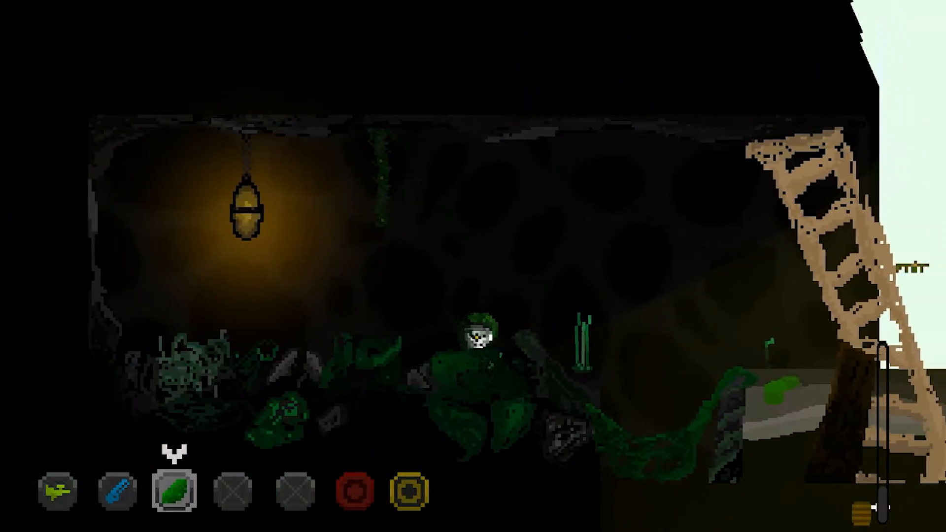
key(2)
key(3)
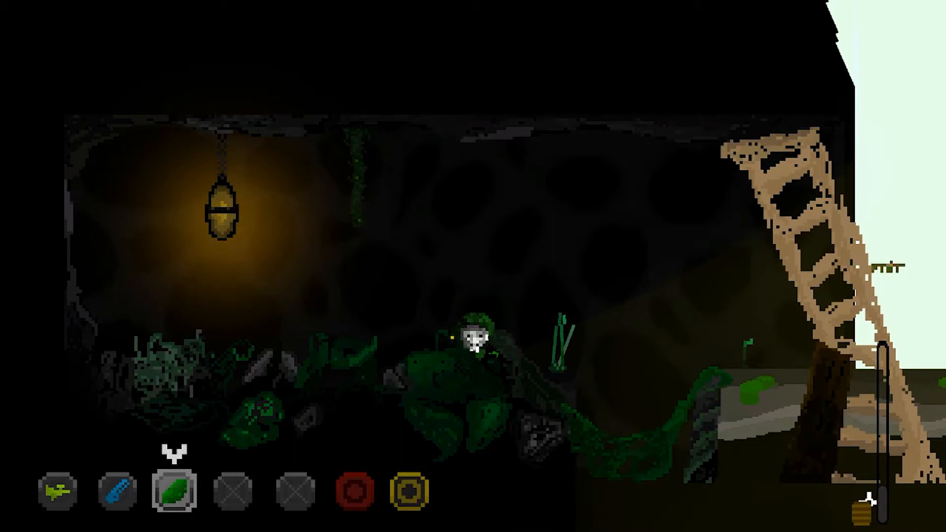
Test walking and jumping around the cave with the green stackable vine item from the third slot held.
key(a)
key(d)
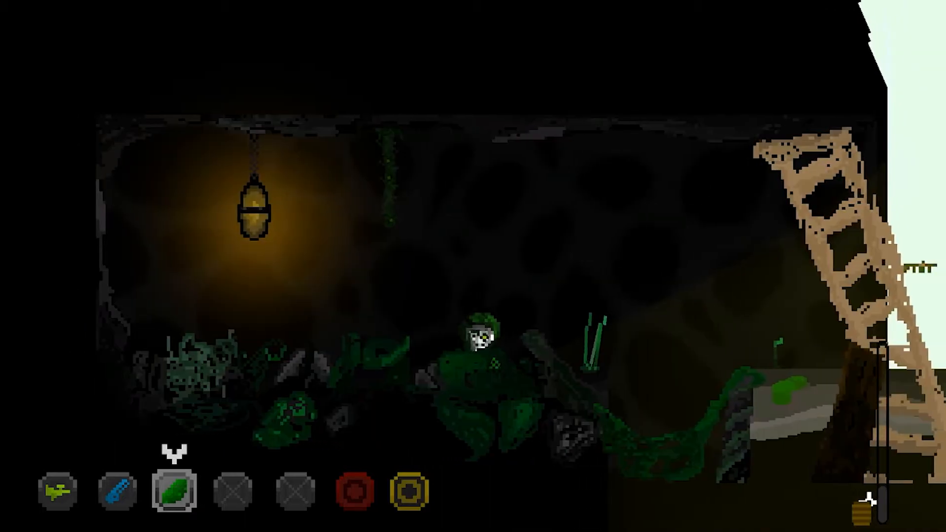
key(space)
key(a)
key(space)
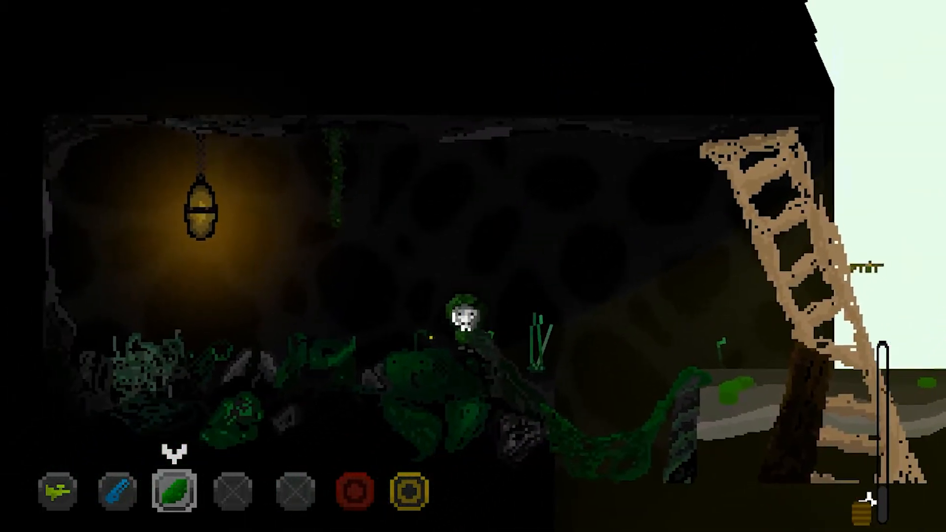
key(a)
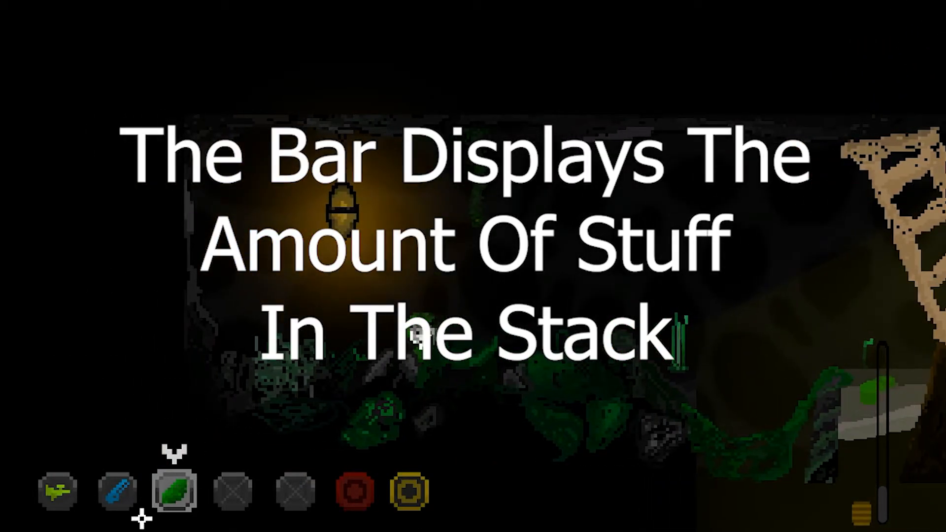
key(d)
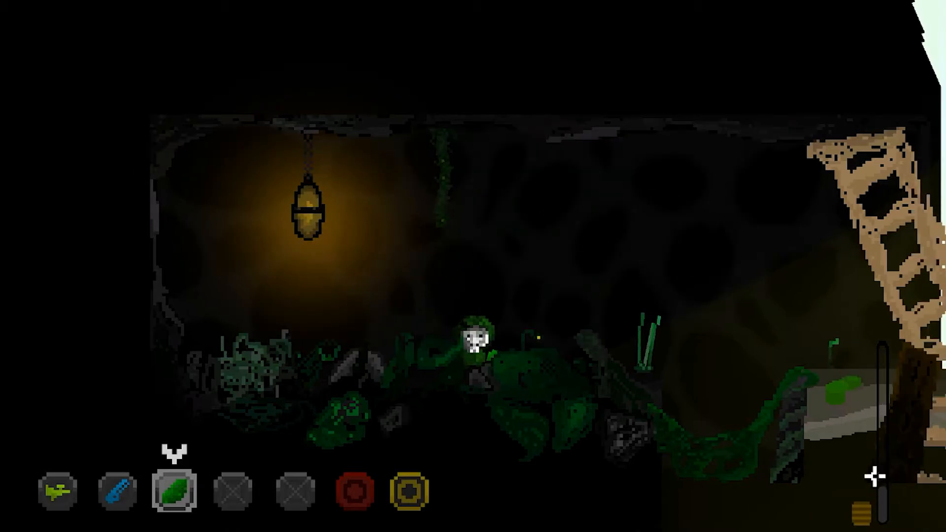
key(a)
key(space)
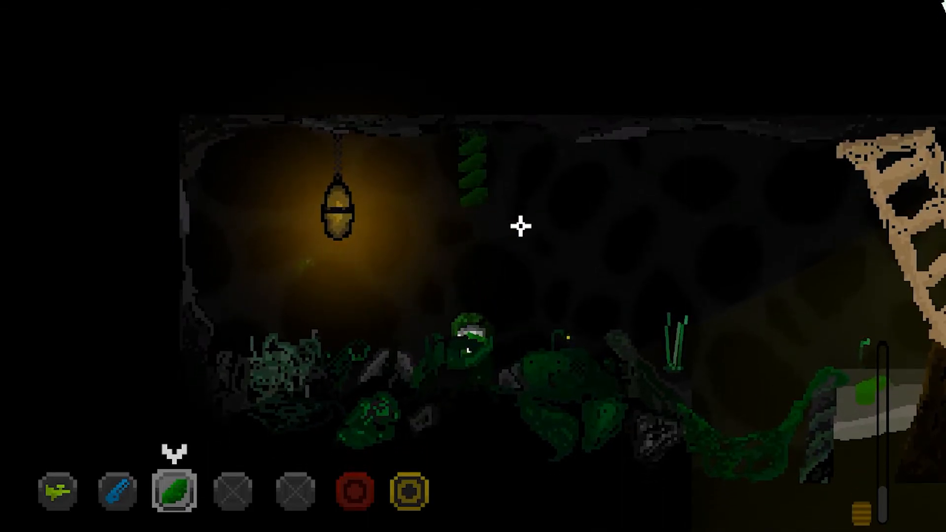
Test jumping up to the hanging vine with the green item held, and walk out of the cave.
key(space)
key(space)
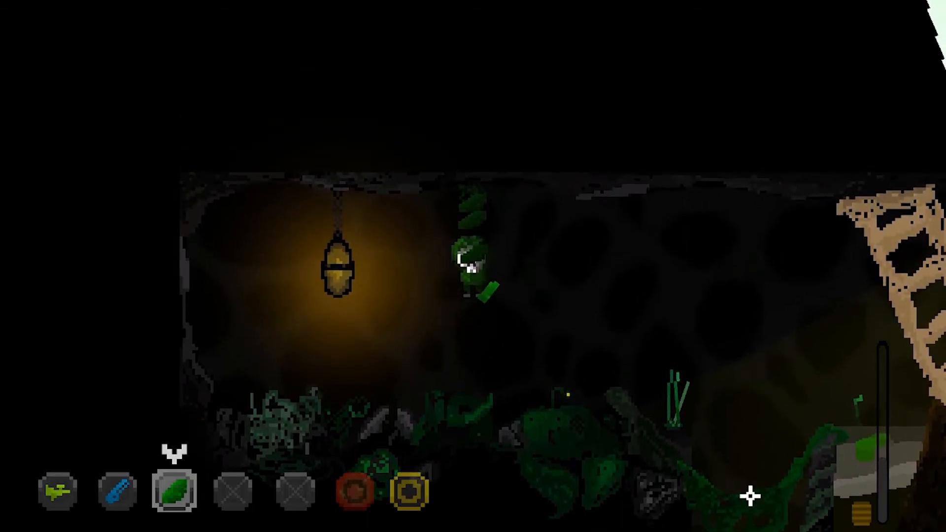
key(space)
key(a)
key(d)
key(w)
key(d)
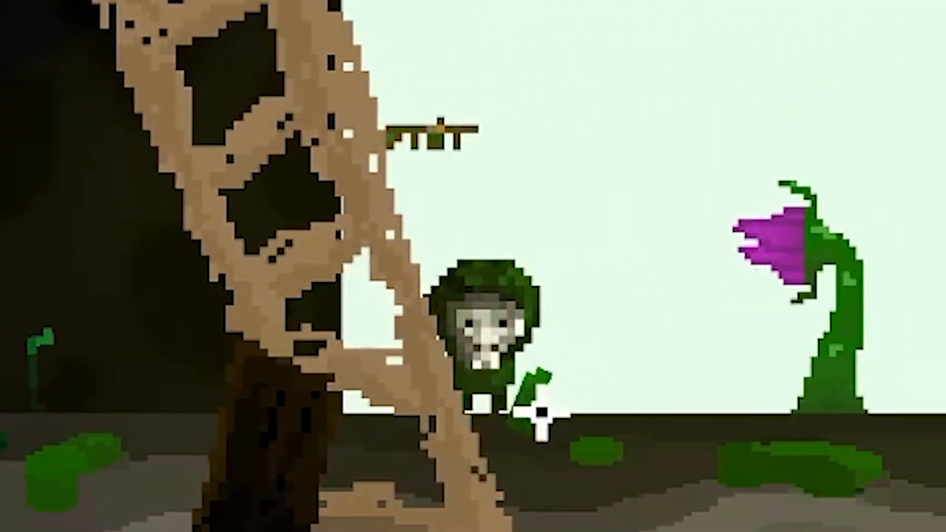
Return to the cave with the green item, jump over the rocks and head back outside past the ladder.
key(a)
key(a)
key(space)
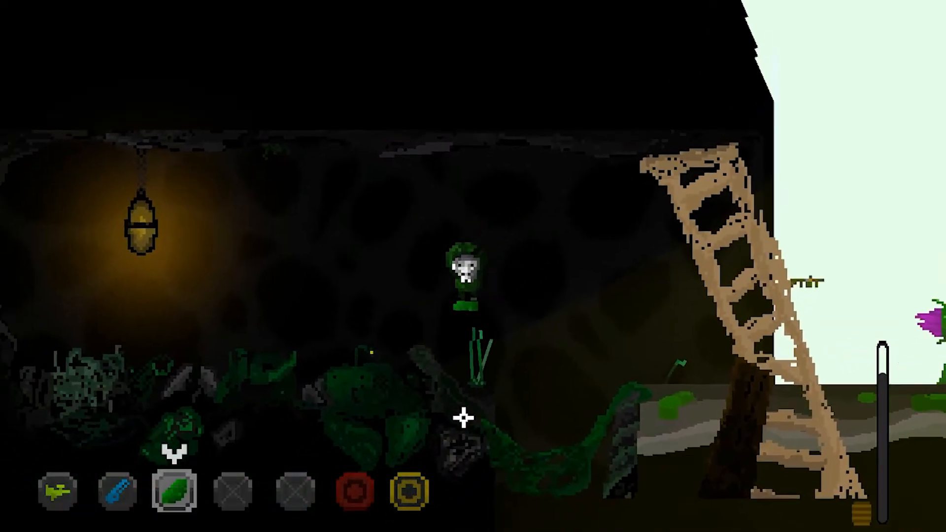
key(d)
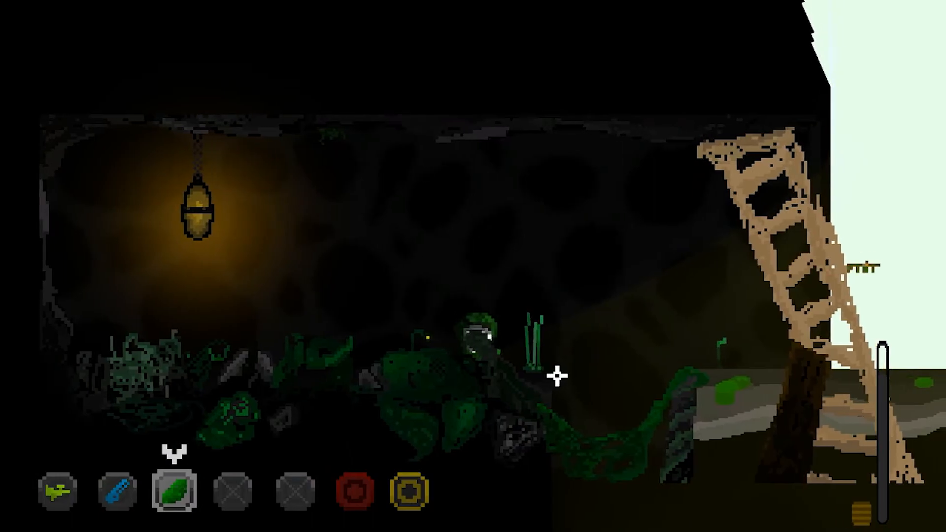
key(space)
key(d)
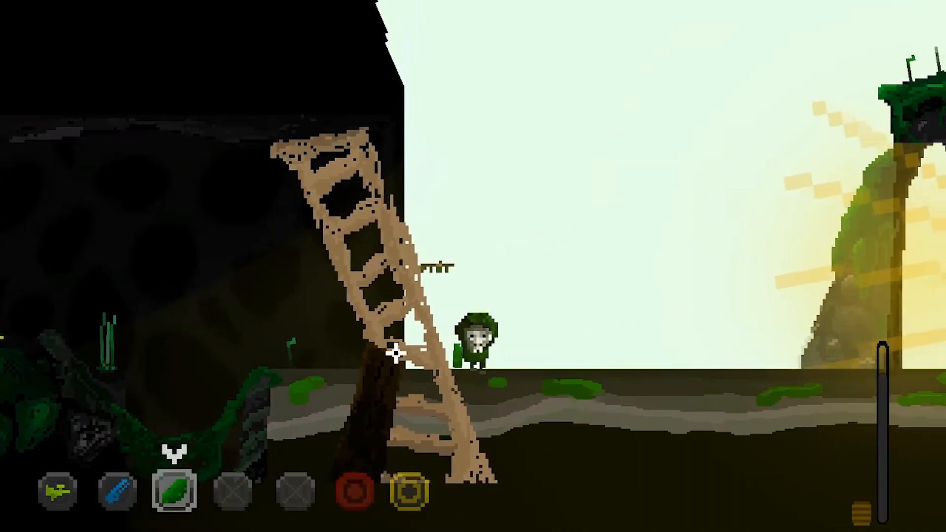
Equip the yellow-green gun from the first hotbar slot and test moving and aiming it near the stone arch.
key(1)
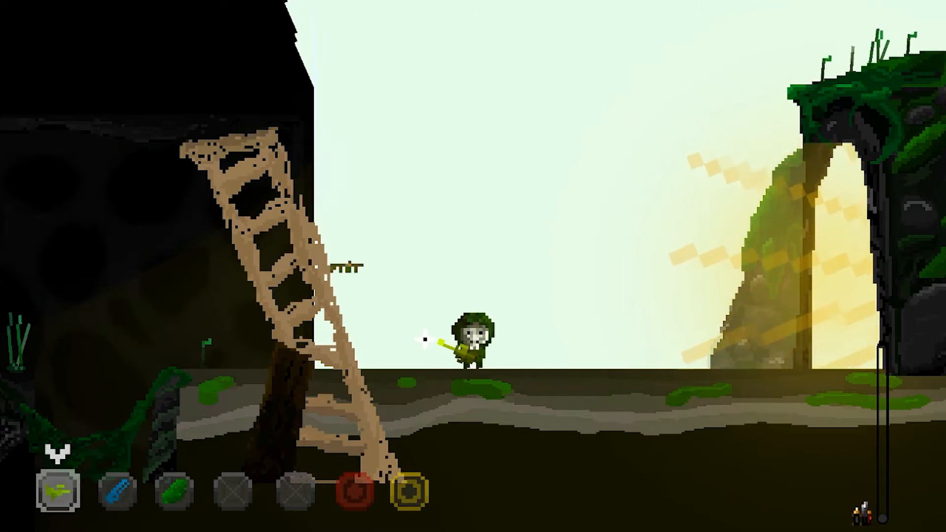
key(d)
key(d)
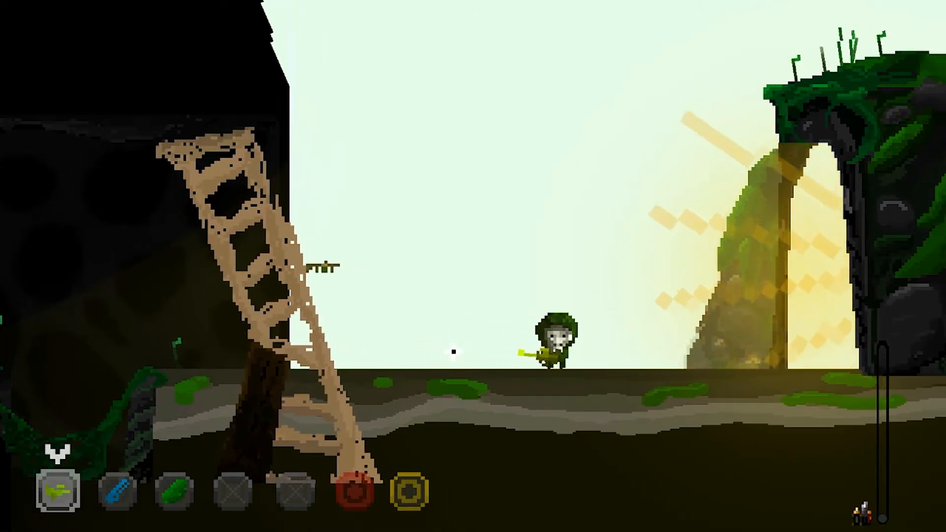
key(a)
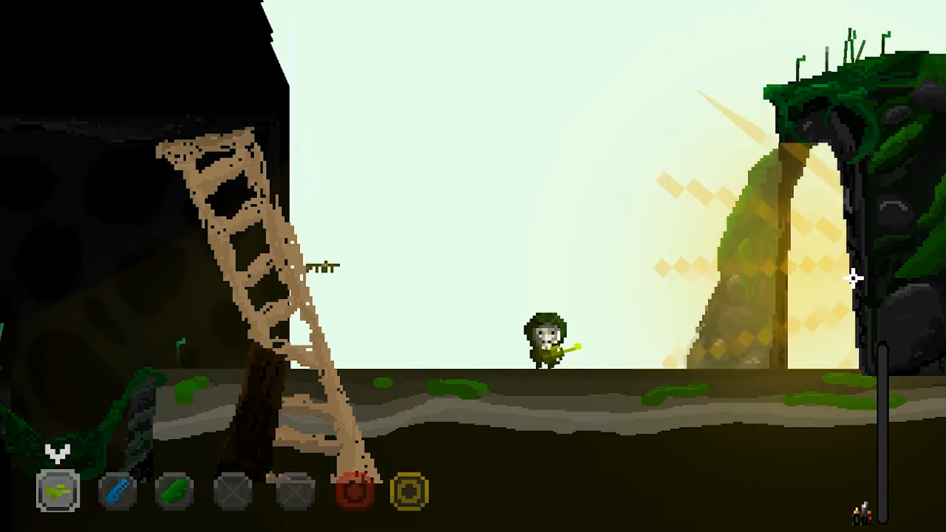
key(d)
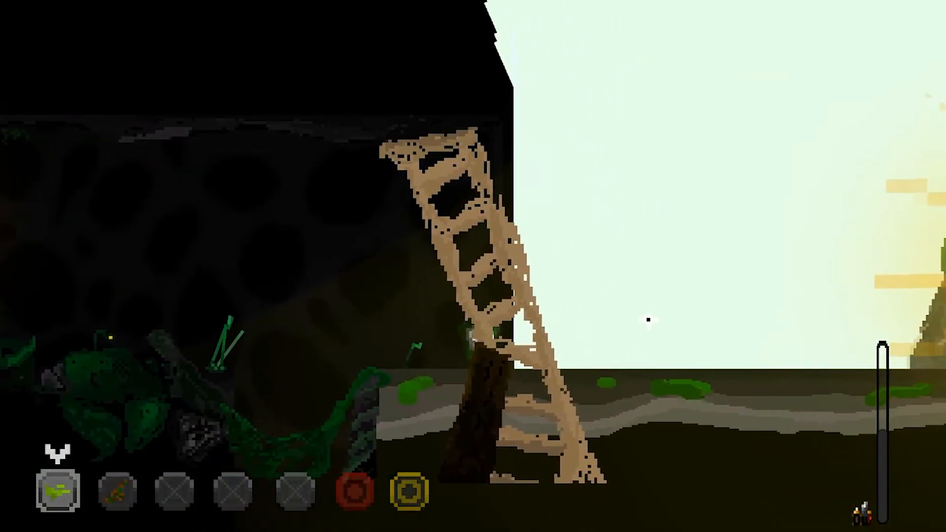
key(d)
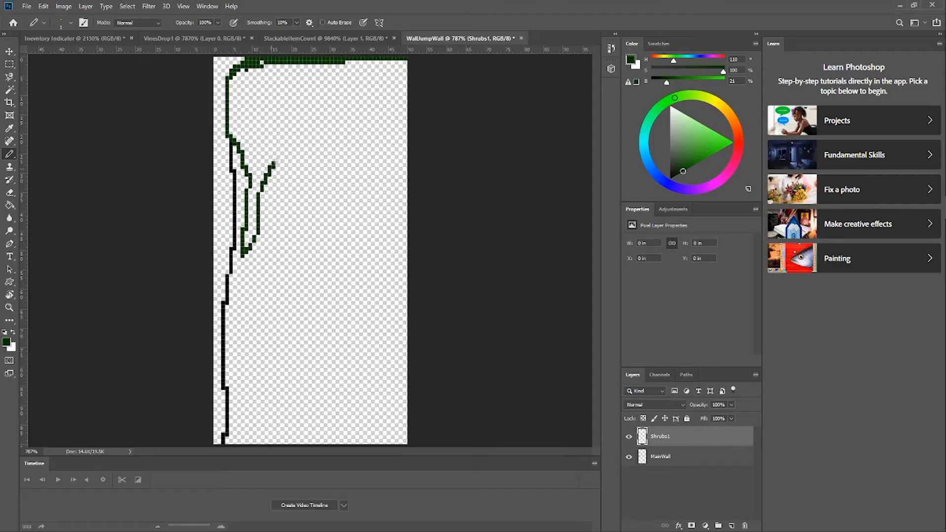
In Photoshop, shade the hanging foliage on the Shrubs1 layer of WallJumpWall with dark greens.
click(390, 170)
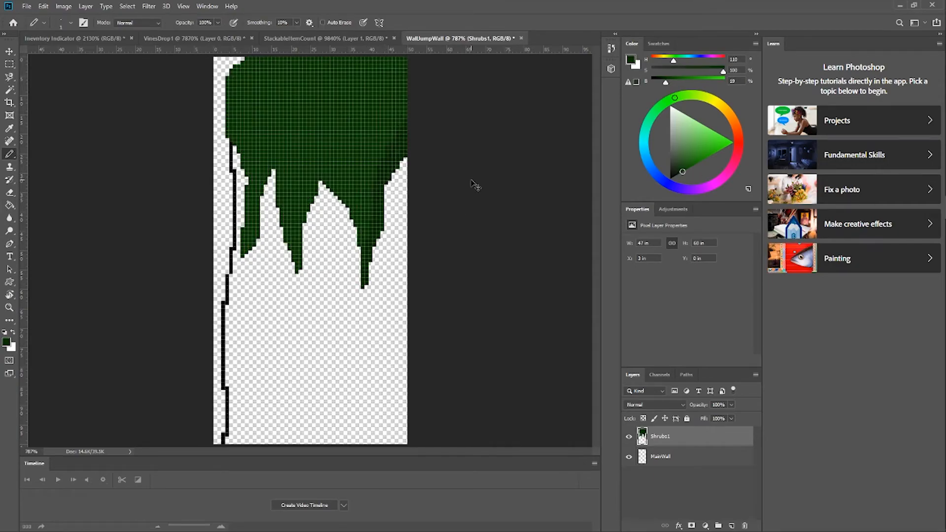
key(ctrl+minus)
key(ctrl+minus)
key(ctrl+minus)
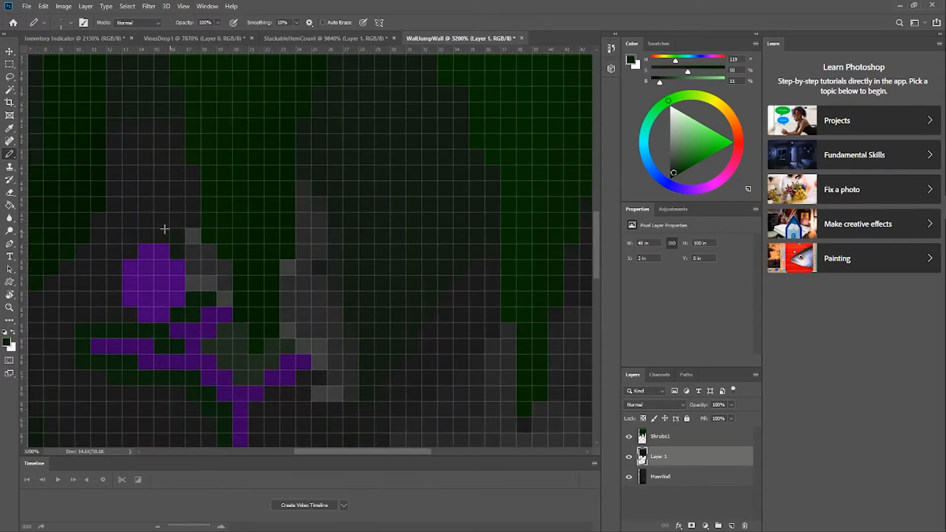
scroll(287, 302, down, 3)
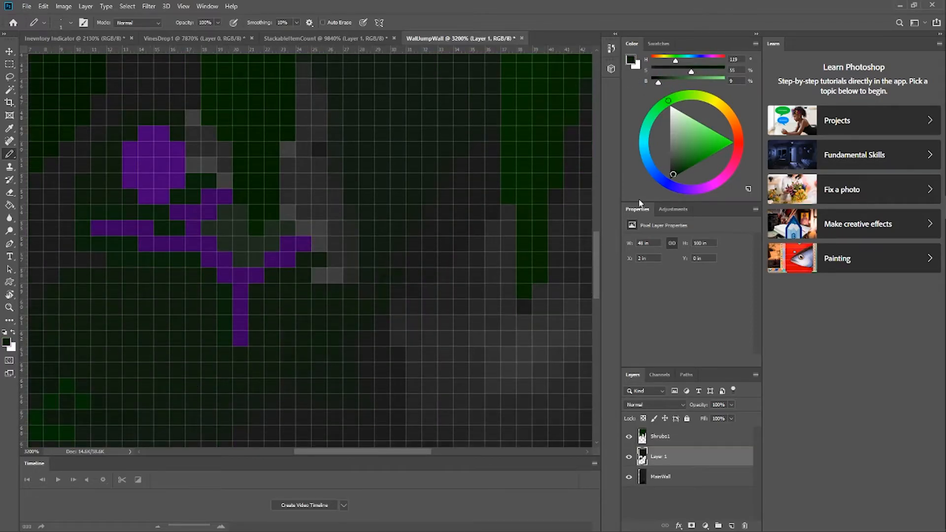
Paint dark grey-green rock shading around the purple plant on Layer 1 of WallJumpWall.
alt+click(410, 158)
scroll(287, 270, down, 3)
key(ctrl+minus)
key(ctrl+minus)
key(ctrl+minus)
key(ctrl+minus)
key(ctrl+minus)
key(ctrl+minus)
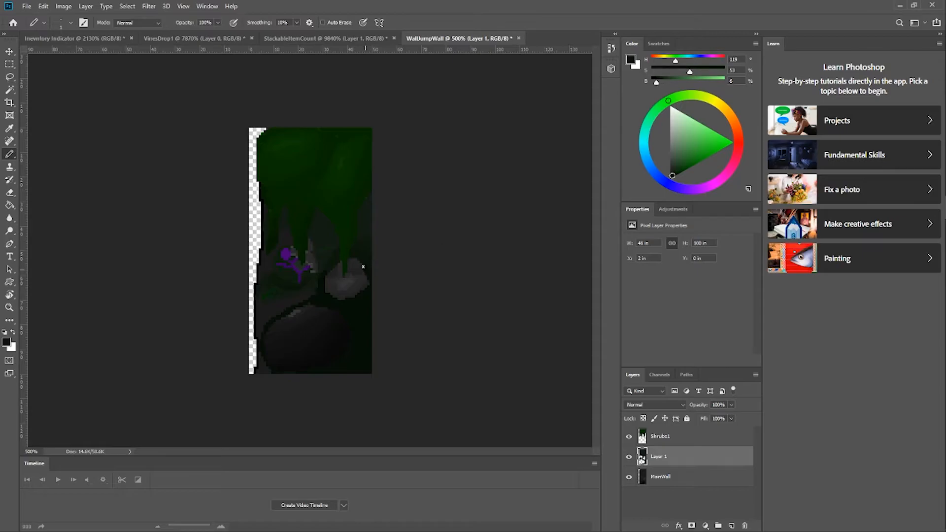
alt+click(298, 202)
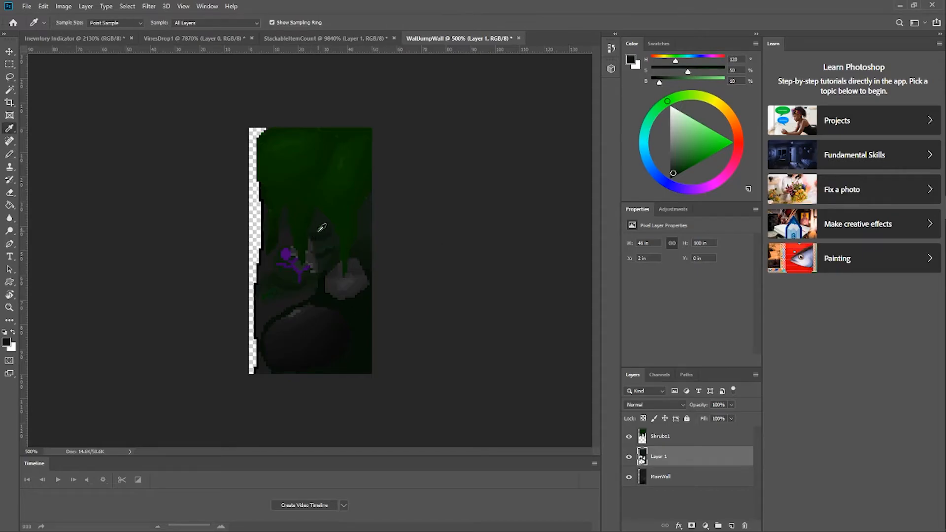
alt+click(270, 366)
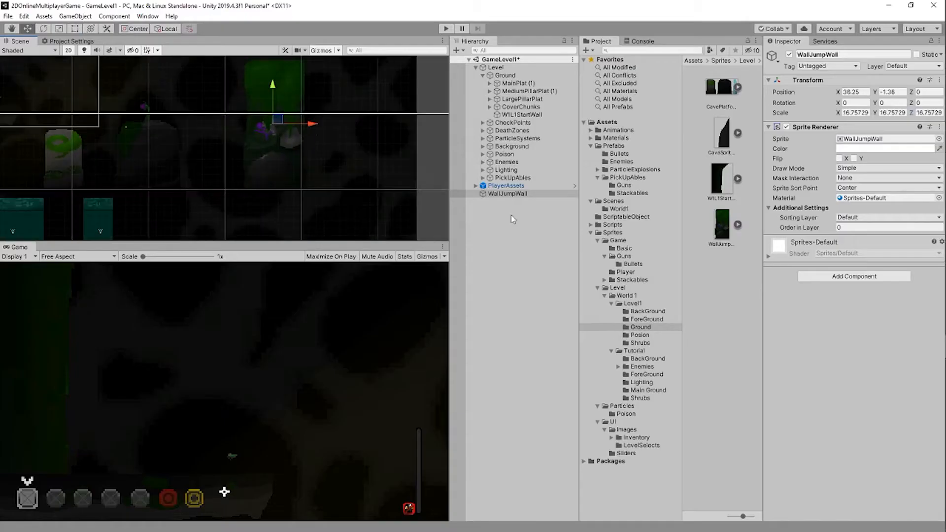
In Unity, nest the wall sprite under an object named WallJumpWall (1) and add a black Basic Square to it.
click(837, 55)
text(WallJumpWall (1))
drag(506, 202, 525, 123)
click(625, 248)
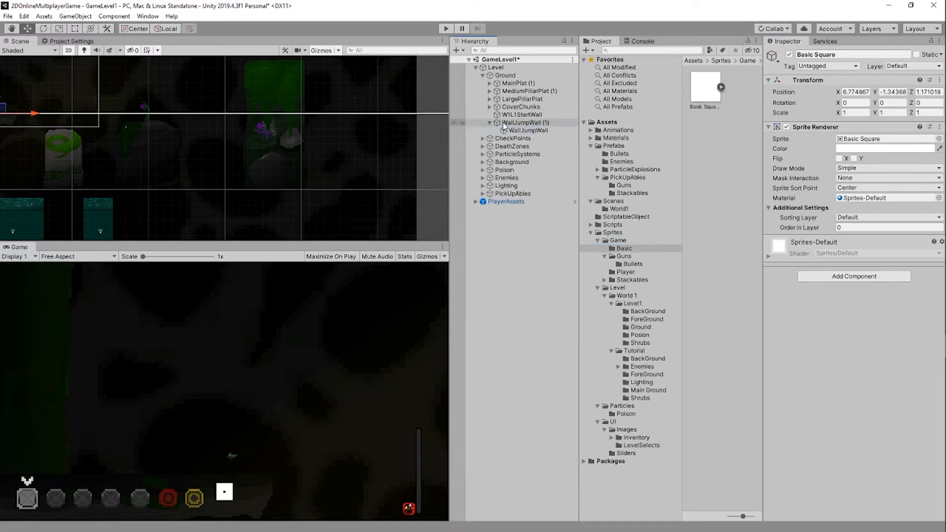
drag(706, 87, 525, 123)
click(885, 148)
scroll(220, 184, up, 5)
scroll(310, 209, down, 6)
Duplicate WallJumpWall (1) and mirror the copy horizontally with an X scale of -1.
click(489, 123)
click(525, 122)
key(ctrl+d)
key(w)
click(846, 113)
text(-)
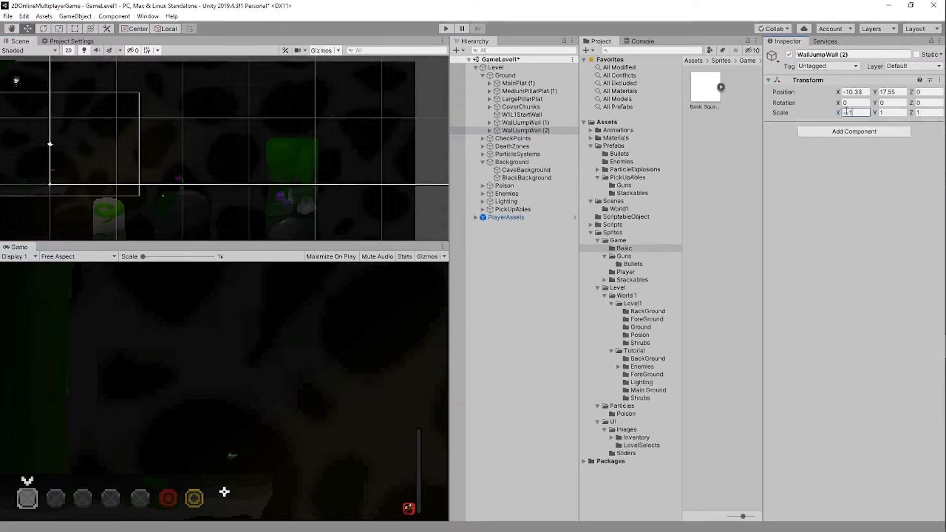
text(0)
Resize the Basic Square inside WallJumpWall (2) to a scale of about 8.23 by 2.66.
scroll(222, 147, down, 8)
click(69, 51)
click(69, 50)
key(t)
drag(236, 194, 236, 133)
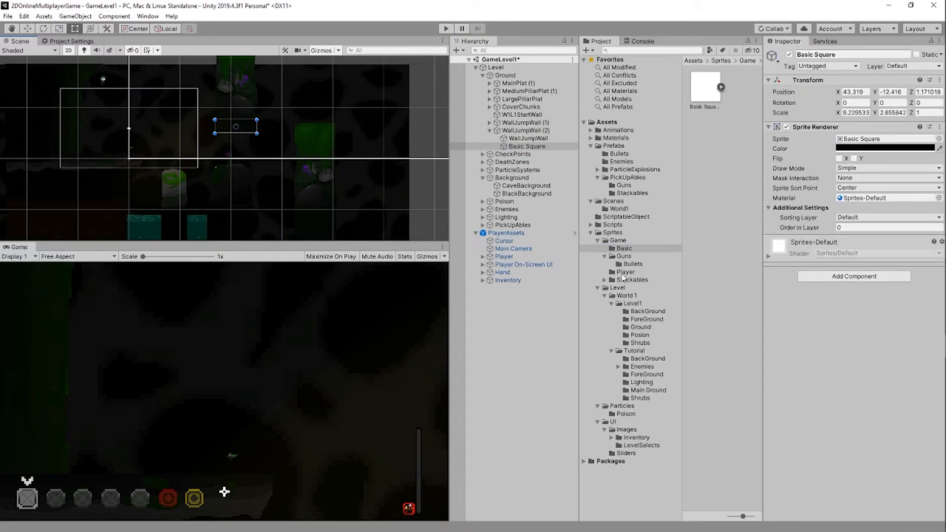
Add CaveSpriteMask1 as a Sprite Mask, rotate it about -66.46 degrees at the wall base and nest it in WallJumpWall (2).
click(641, 382)
click(650, 375)
click(640, 327)
scroll(236, 147, up, 5)
drag(722, 133, 884, 245)
click(853, 277)
key(t)
drag(139, 232, 111, 178)
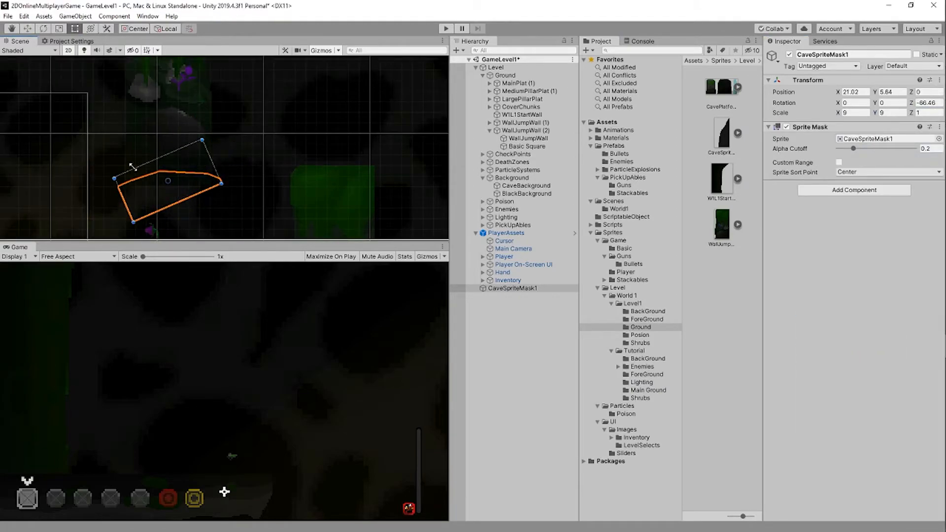
drag(132, 218, 129, 219)
drag(513, 288, 526, 131)
Set the mask interaction of the Basic Square in WallJumpWall (2) to Visible Outside Mask.
click(527, 146)
click(296, 100)
click(526, 146)
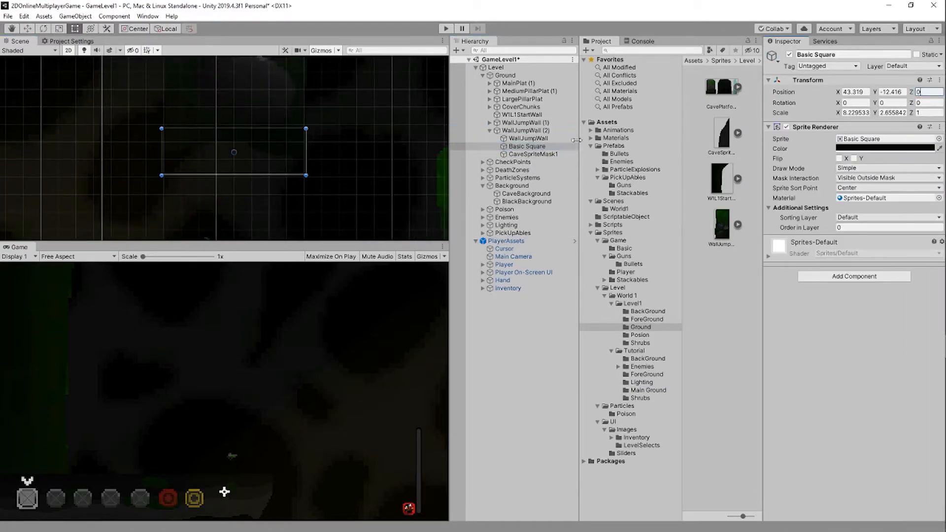
click(476, 67)
click(513, 91)
click(483, 99)
click(475, 76)
click(476, 67)
Give the wall sprites in WallJumpWall (1) and (2) Box Collider 2D components and fit them to the walls.
click(525, 122)
click(529, 130)
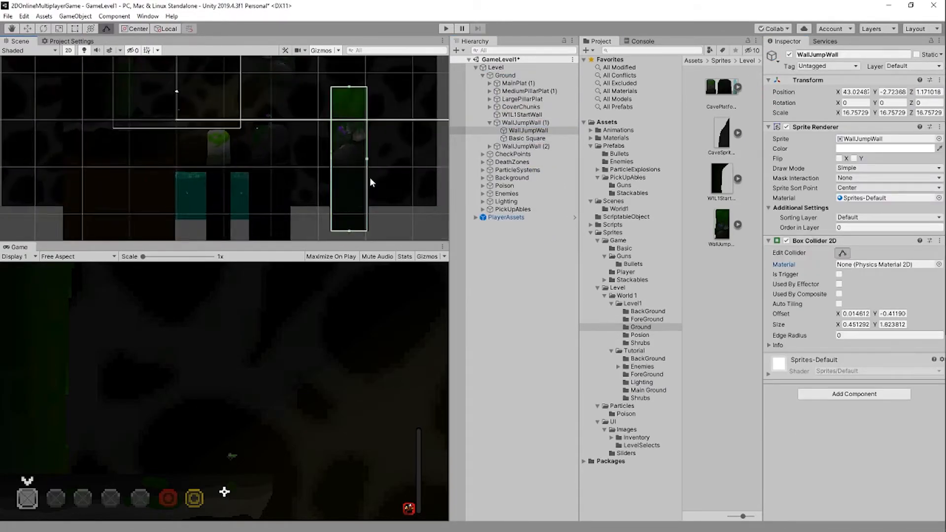
click(490, 146)
click(528, 154)
click(842, 252)
drag(222, 124, 272, 124)
scroll(296, 127, down, 4)
click(854, 394)
scroll(212, 123, up, 5)
Add several Box Collider 2D components to the Basic Square in WallJumpWall (2) and fit them to its masked shape.
click(522, 154)
click(527, 162)
click(843, 253)
click(854, 394)
drag(332, 152, 239, 152)
click(851, 512)
click(854, 394)
click(527, 162)
Play the scene and test jumping up the new wall section with the player.
click(476, 67)
click(513, 91)
click(446, 29)
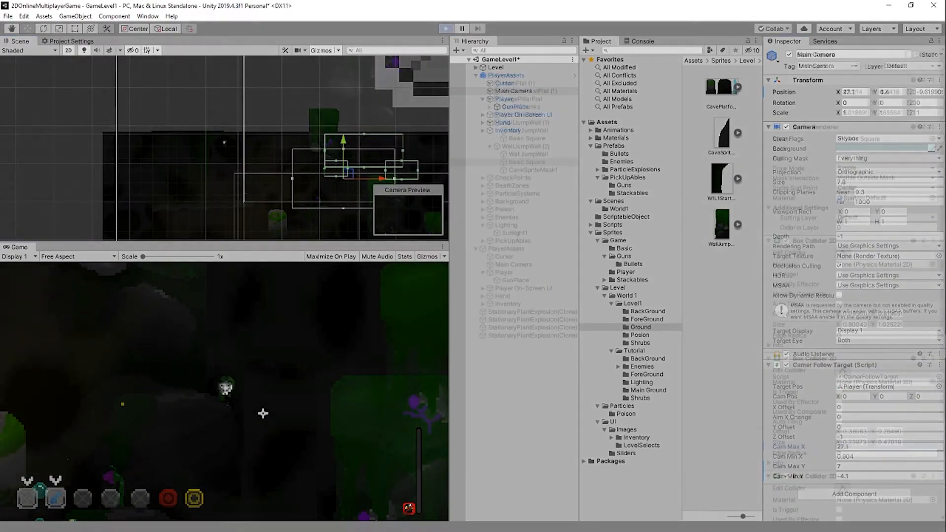
click(526, 162)
key(d)
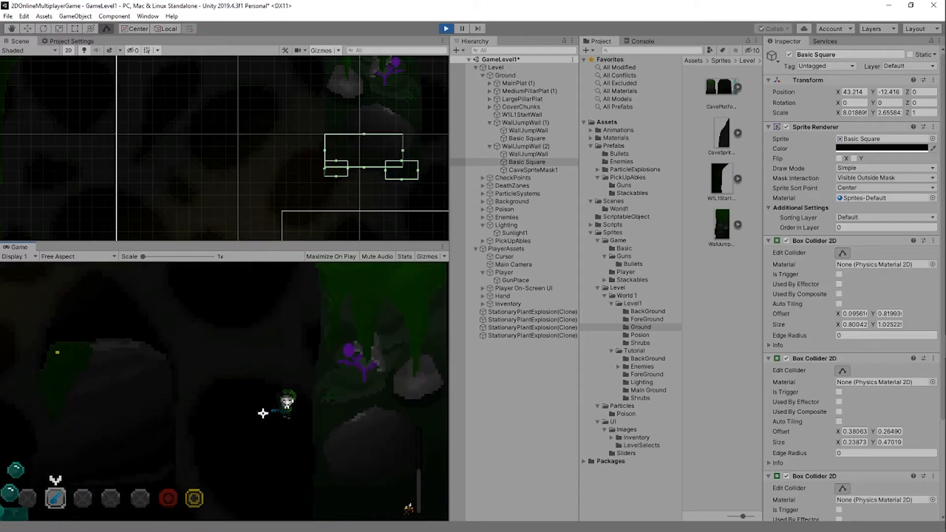
key(space)
key(space)
key(space)
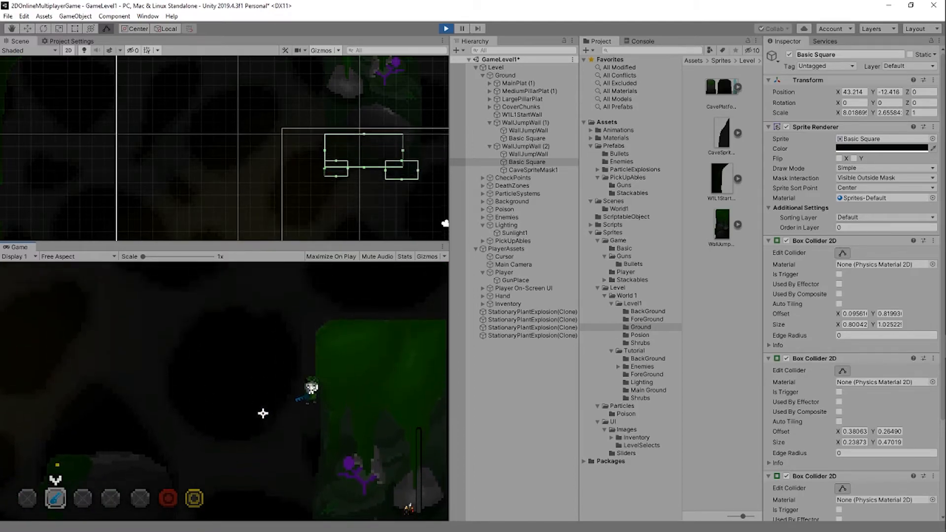
key(d)
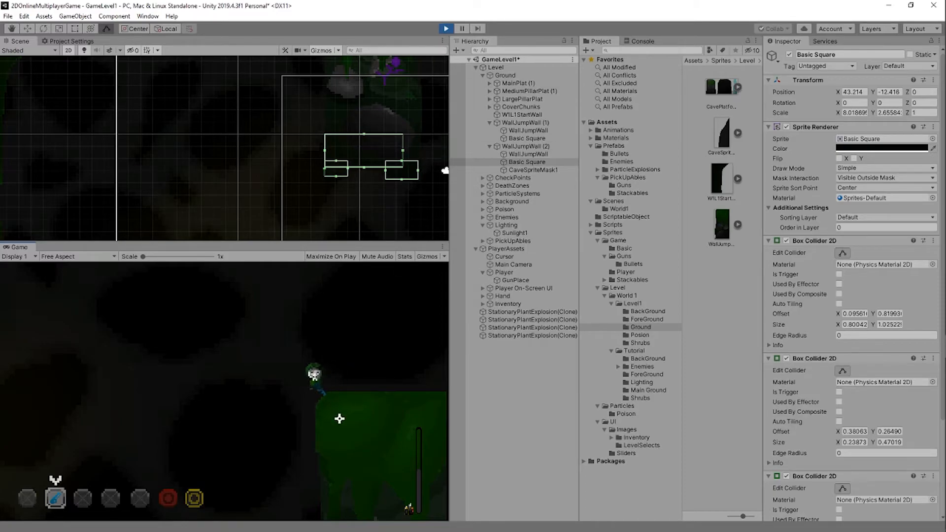
Move and jump the player off the green ledge and down along the wall to test the colliders.
key(a)
key(d)
key(space)
key(space)
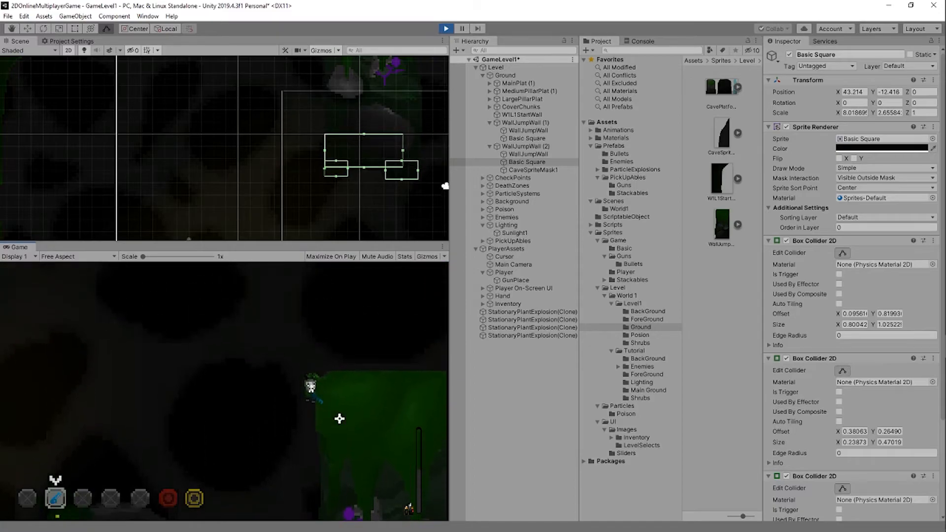
key(space)
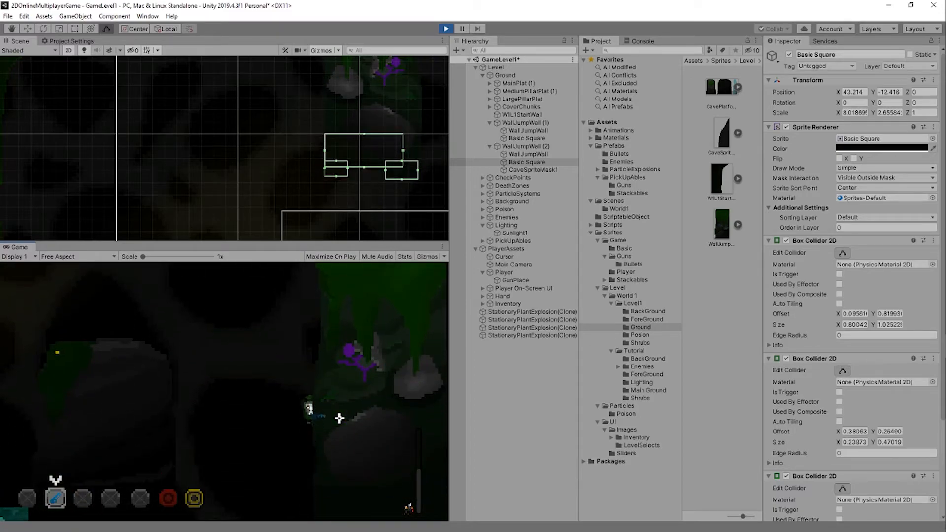
key(space)
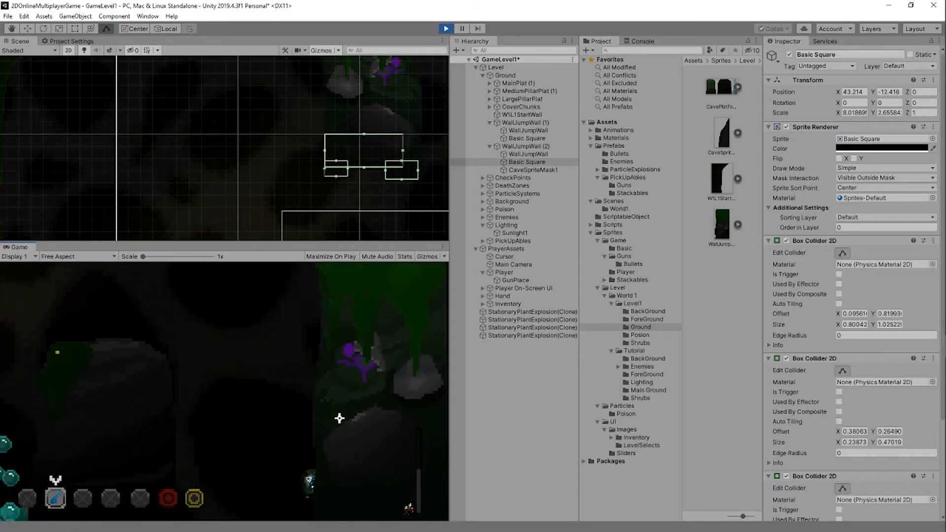
key(space)
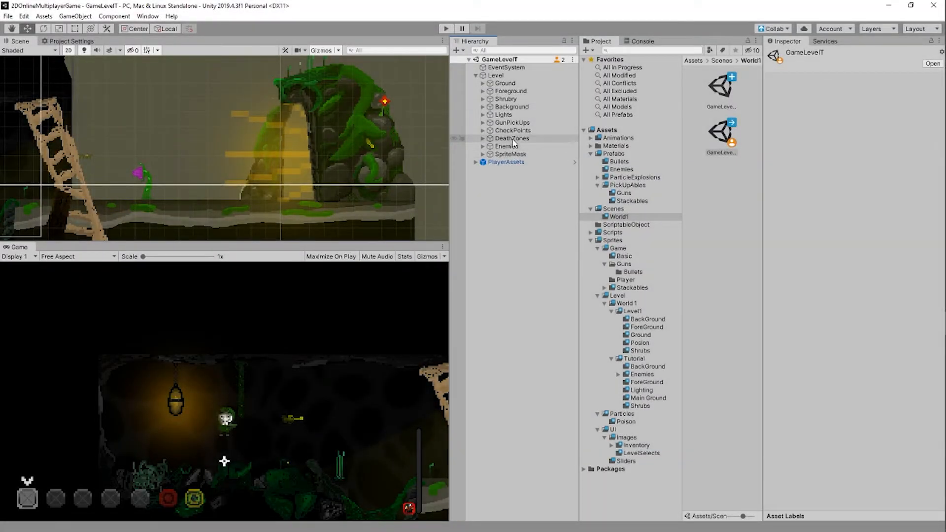
Create an empty child object under Level in the GameLevelT scene and name it Teleporters.
right_click(495, 76)
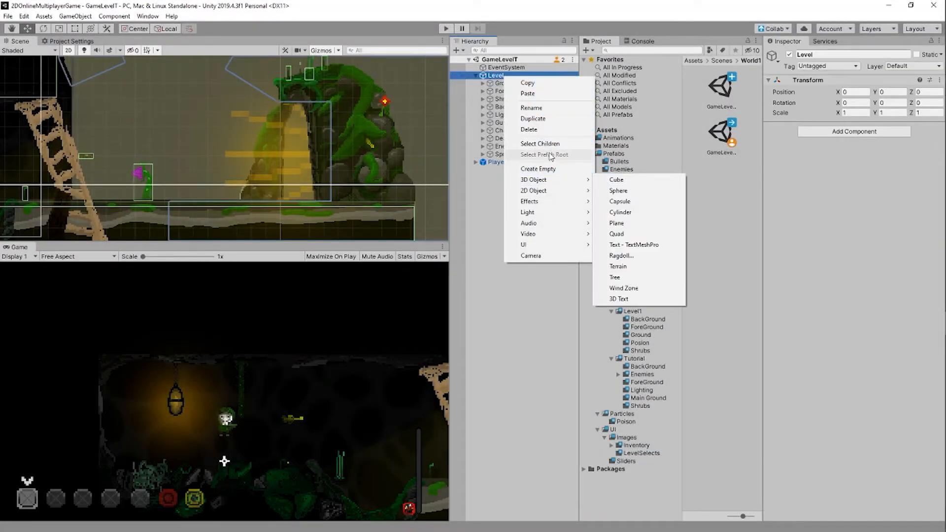
click(547, 169)
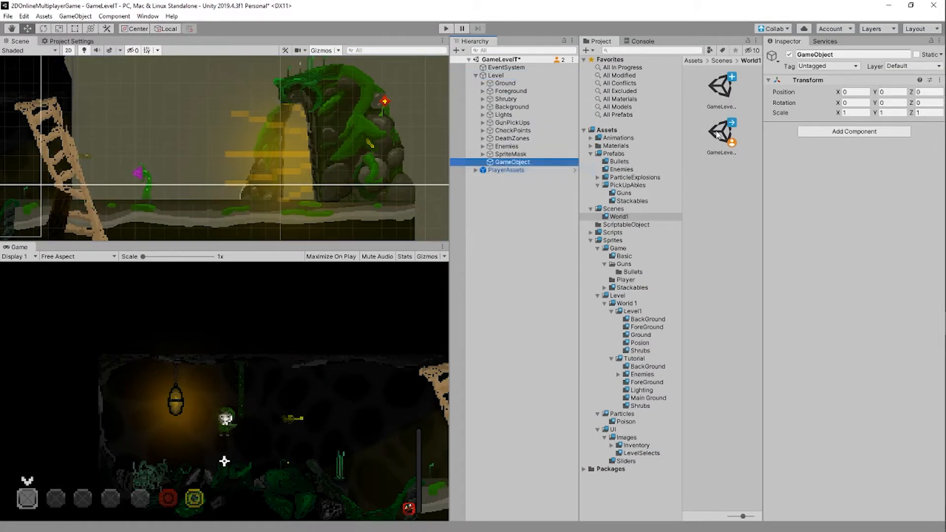
click(845, 57)
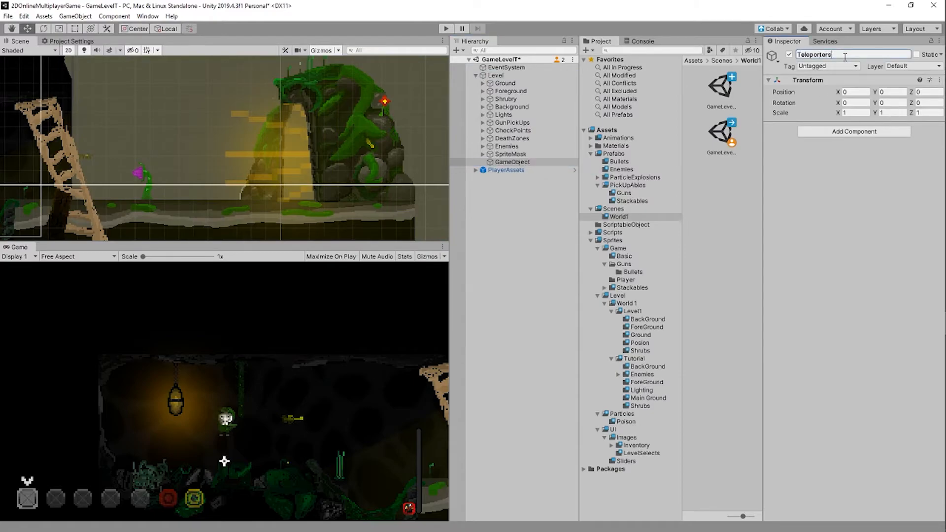
Create an empty child object under Teleporters and name it TP (1).
right_click(538, 163)
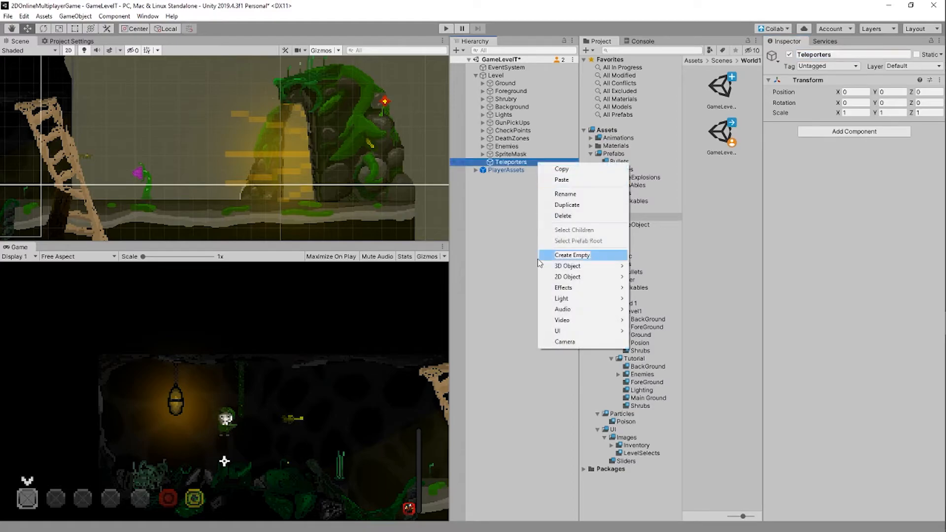
click(562, 256)
click(815, 53)
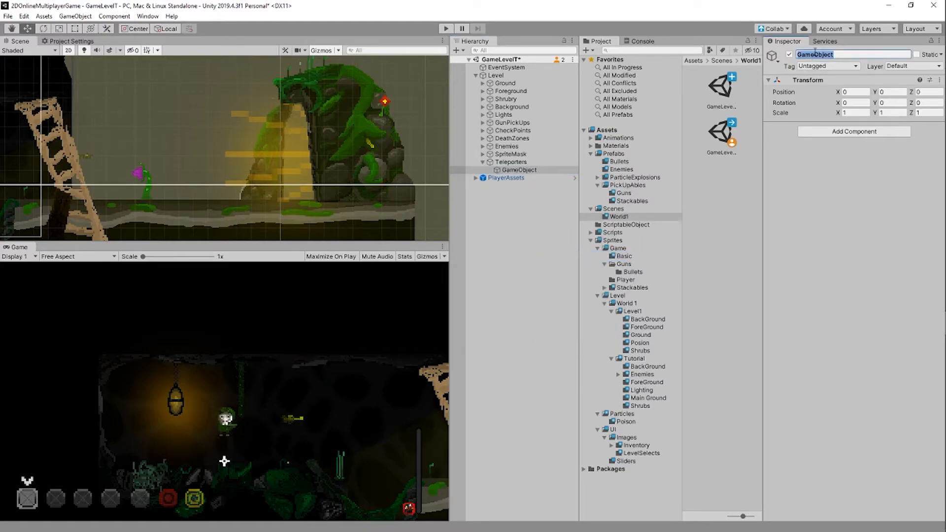
text(TP (1))
key(Return)
Give TP (1) a Box Collider 2D set as a trigger and fit it inside the mossy stone archway.
click(834, 132)
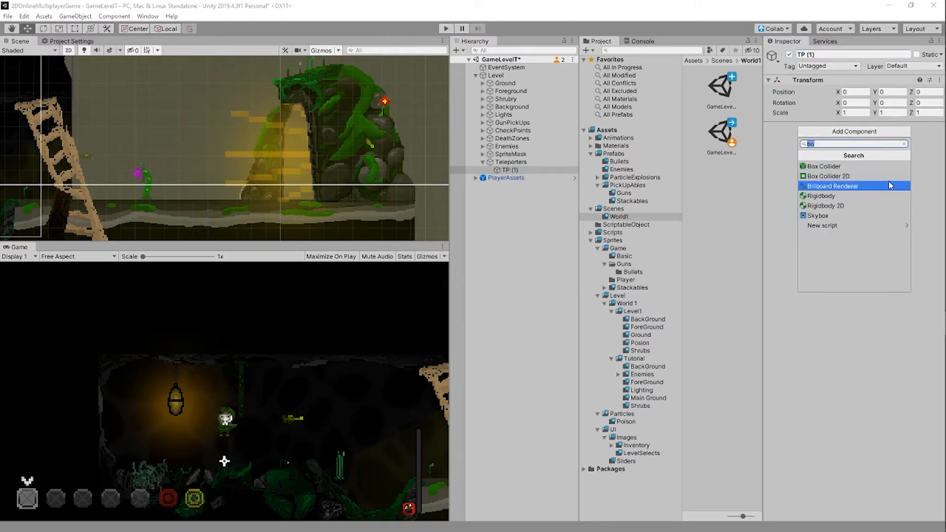
click(877, 176)
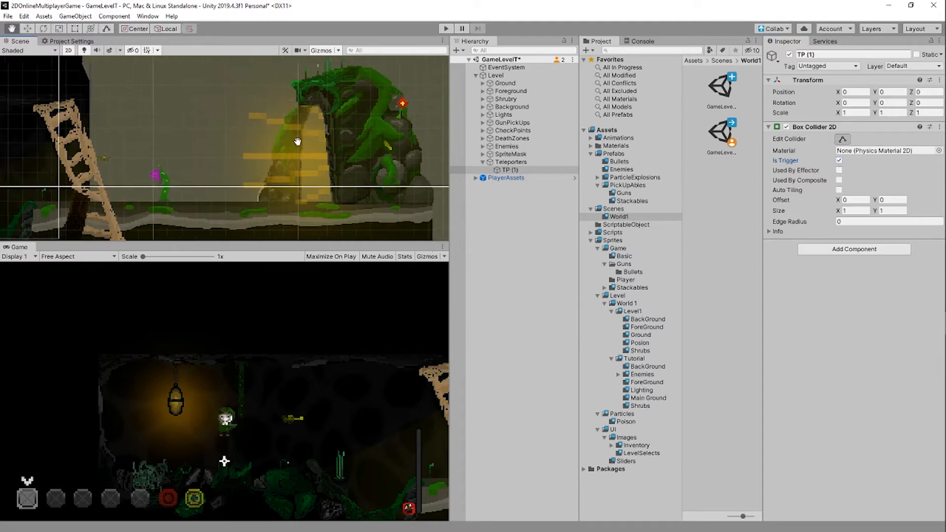
drag(298, 141, 309, 113)
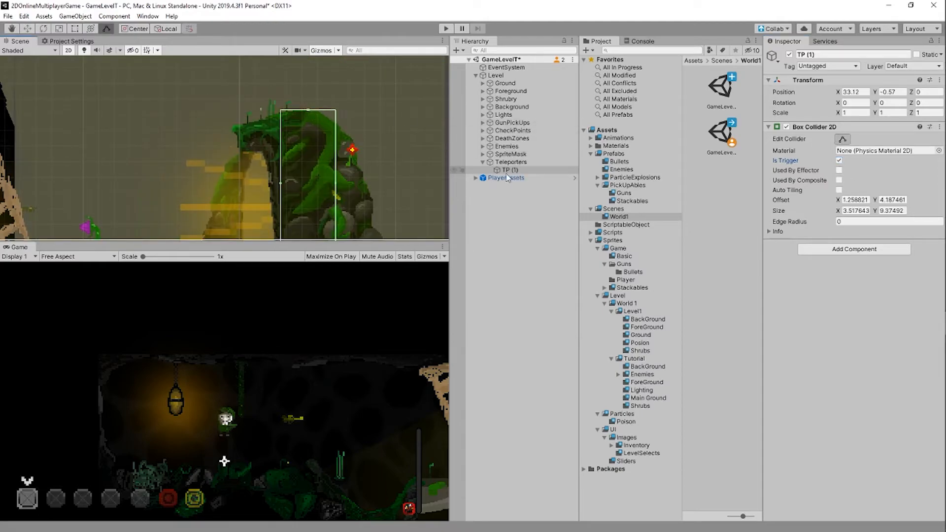
Create a new tag named EndOfLevelTeleporter.
click(818, 66)
click(828, 211)
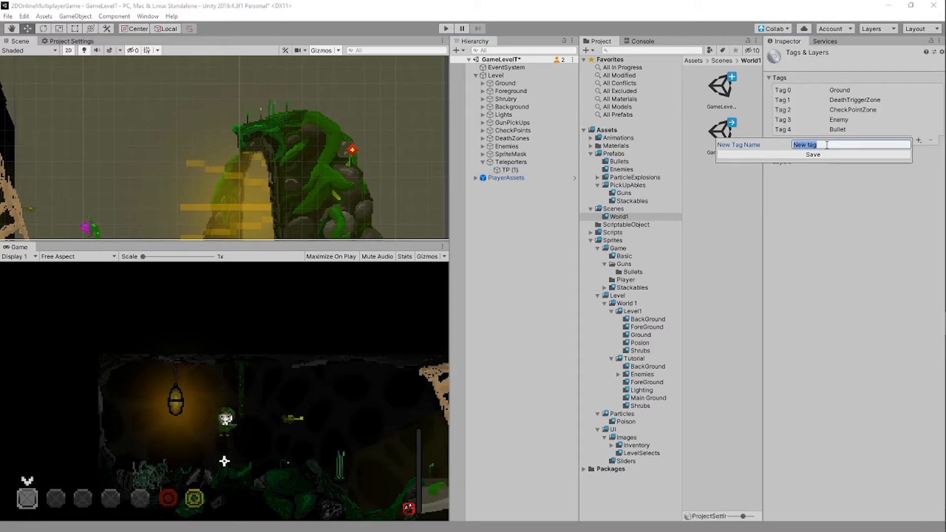
text(EndOfLevelTeleporter)
key(Return)
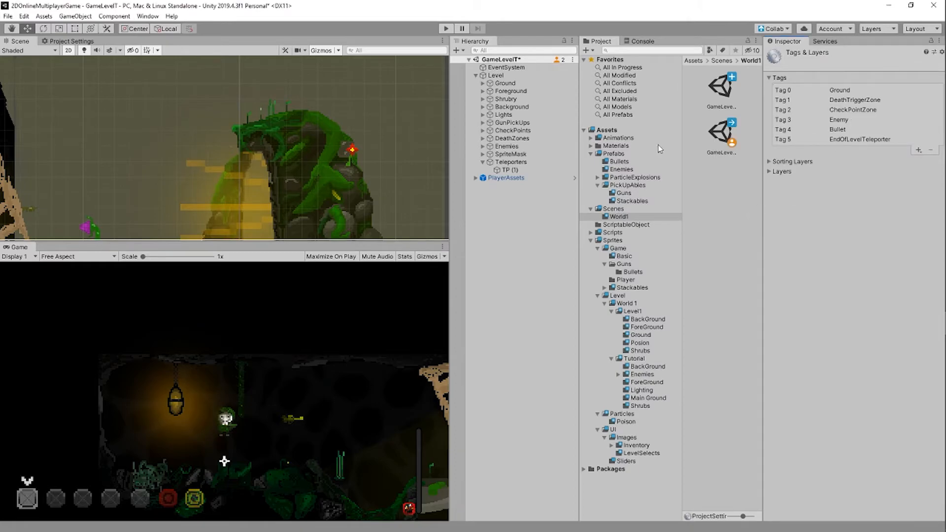
Open the Player's PlayerBehaviour script and copy the line in Update that loads the Level Select scene.
click(503, 178)
click(476, 178)
click(503, 201)
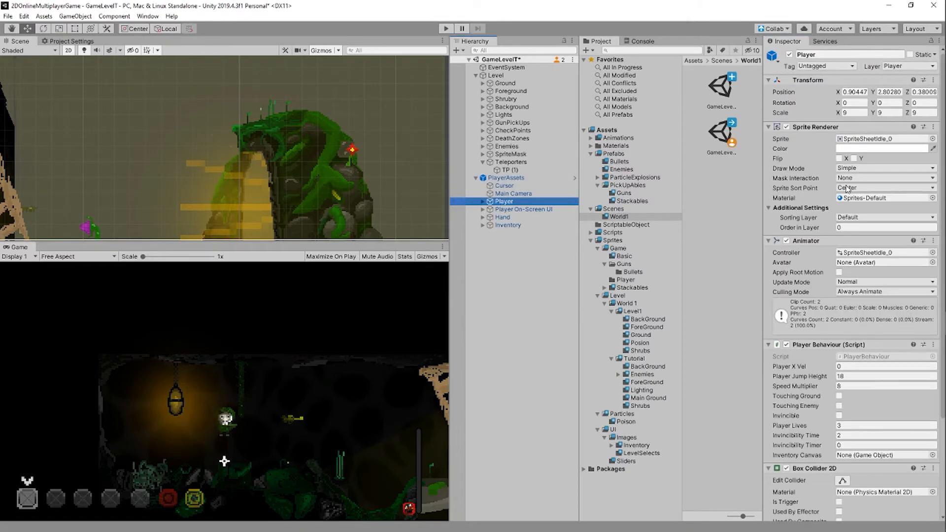
click(851, 356)
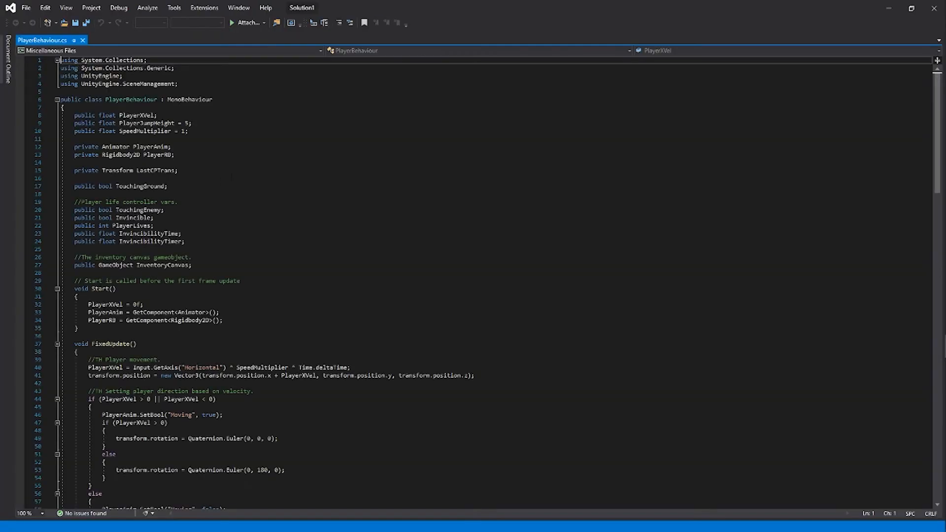
scroll(180, 214, down, 15)
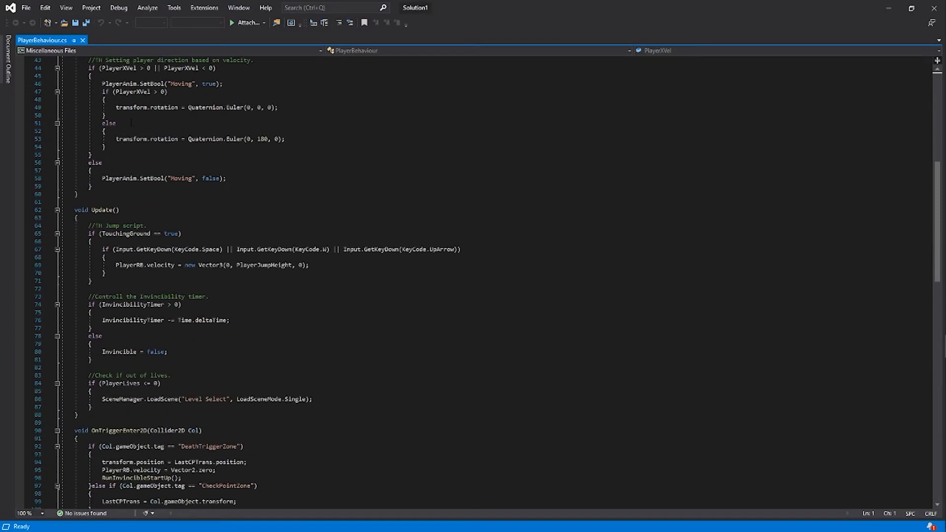
scroll(151, 138, down, 4)
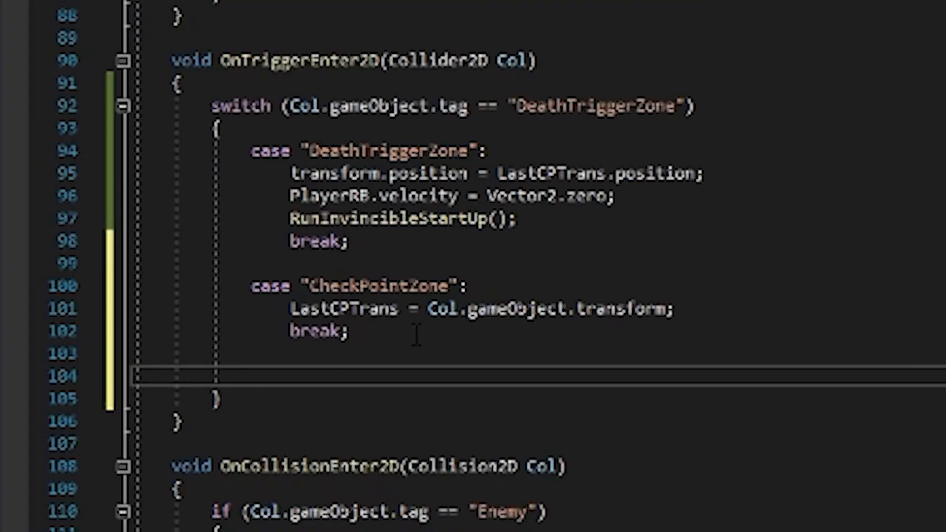
Turn the OnTriggerEnter2D checks into a switch on Col.gameObject.tag and add a case for "EndOfLevelTeleporter".
text(case "EndOfLevel)
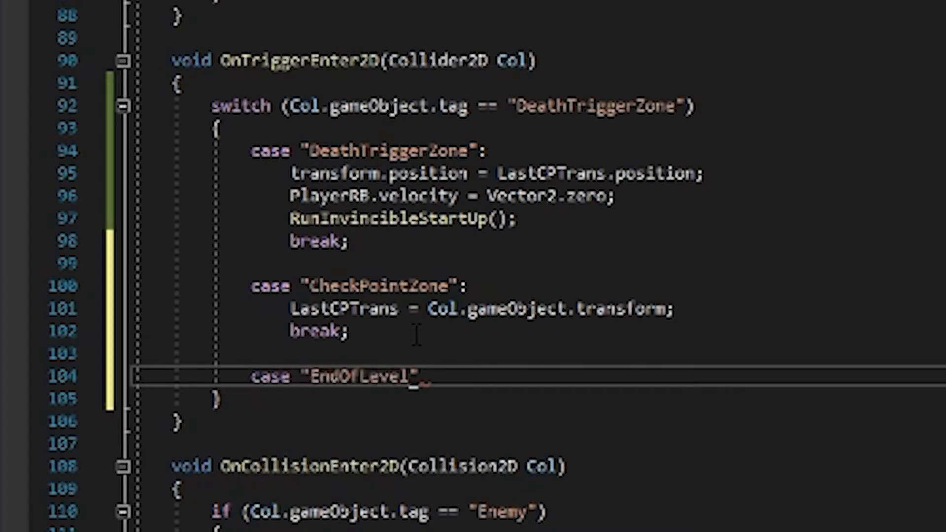
text(Tele)
text(porter")
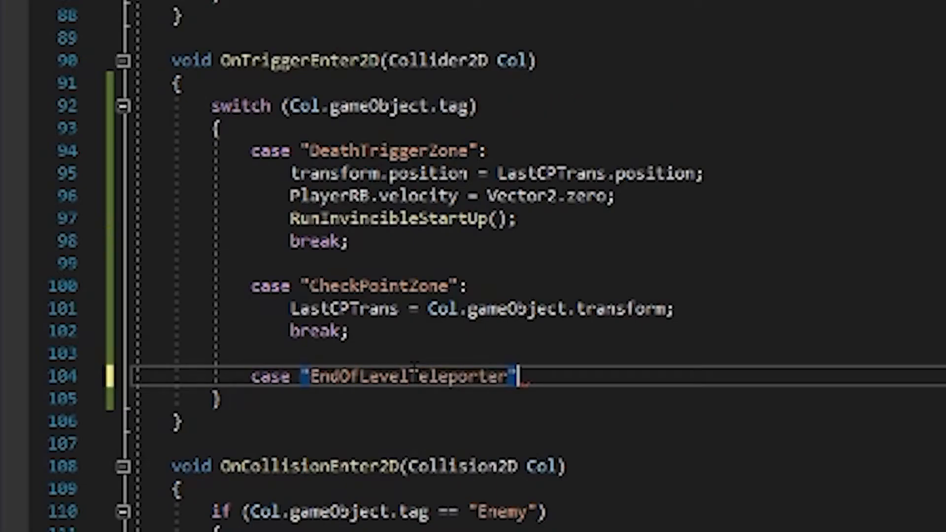
text(:)
key(Return)
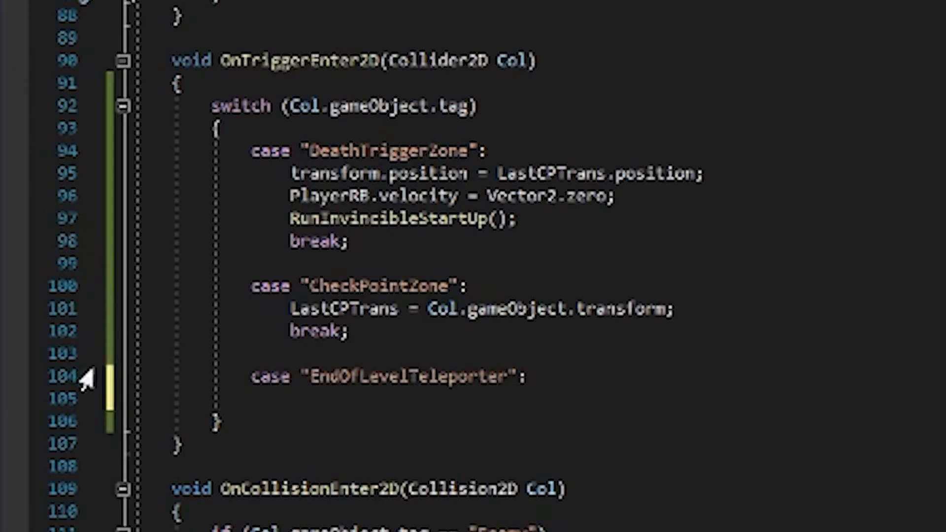
Make the EndOfLevelTeleporter case load the "Level Select" scene with LoadSceneMode.Single and end it with break.
text(SceneManager.LoadScene("Level Select", LoadSceneMode.Single);)
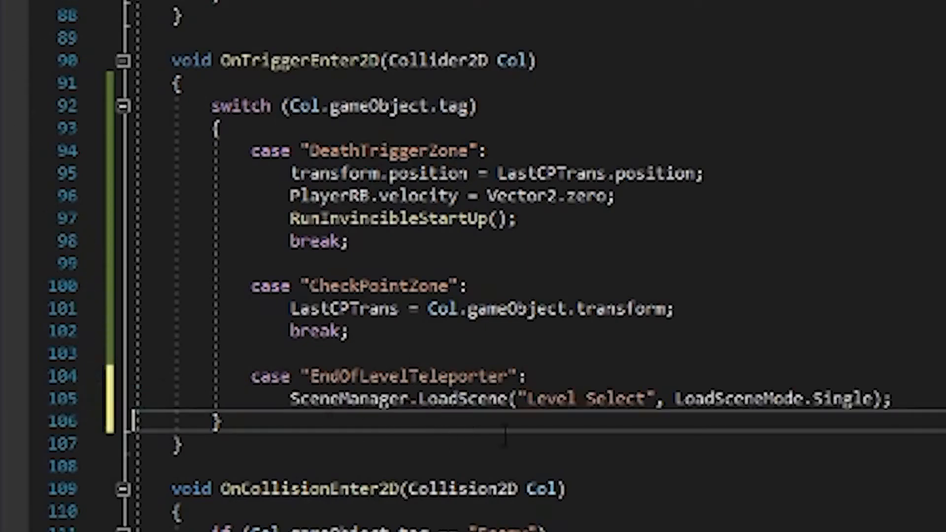
click(911, 399)
key(Return)
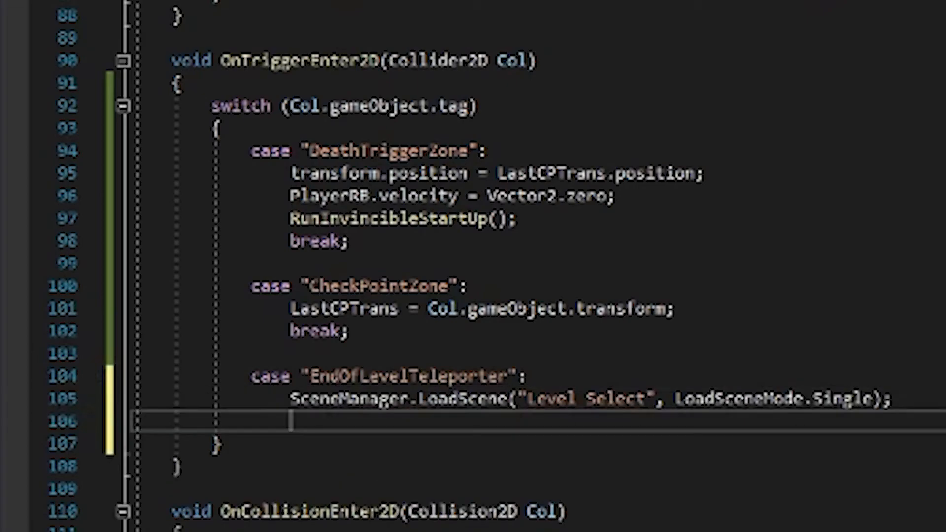
text(bre)
key(Tab)
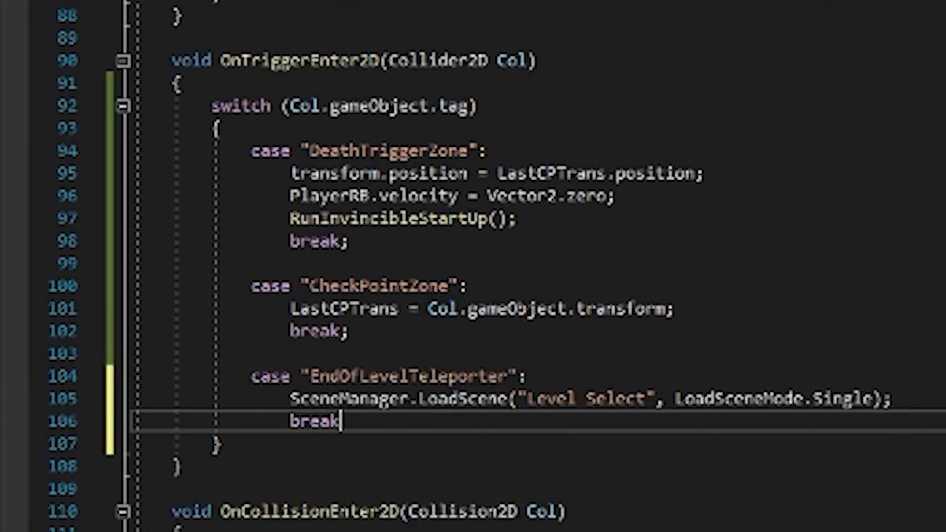
text(;)
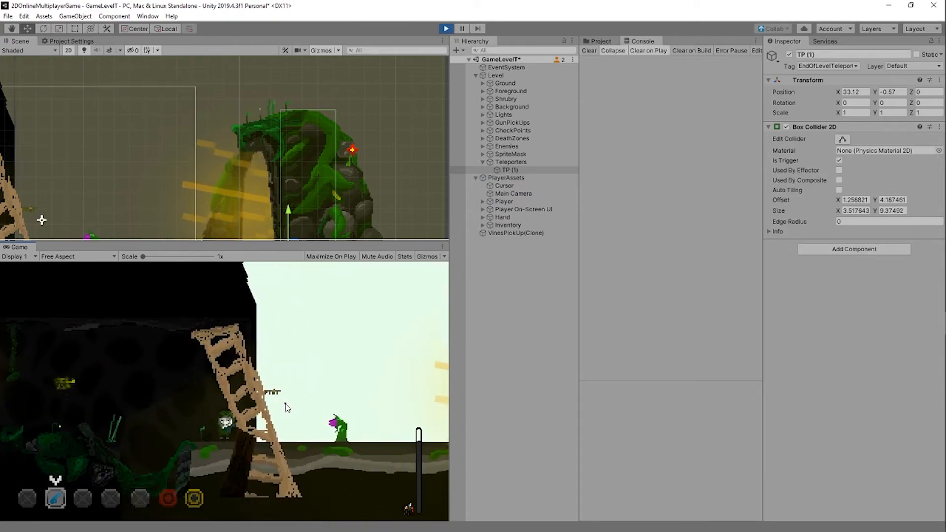
Test the teleporter by walking the player into the archway in play mode, and stop playing.
key(d)
click(249, 455)
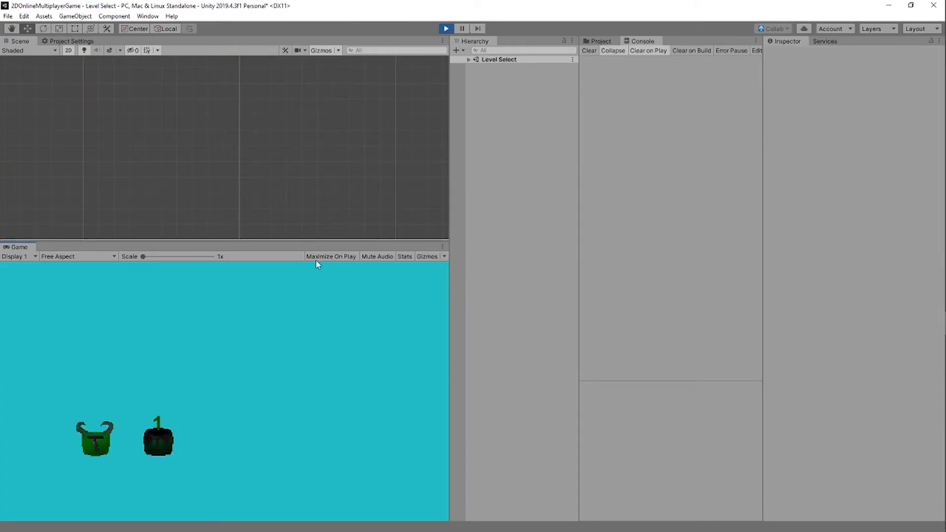
click(445, 28)
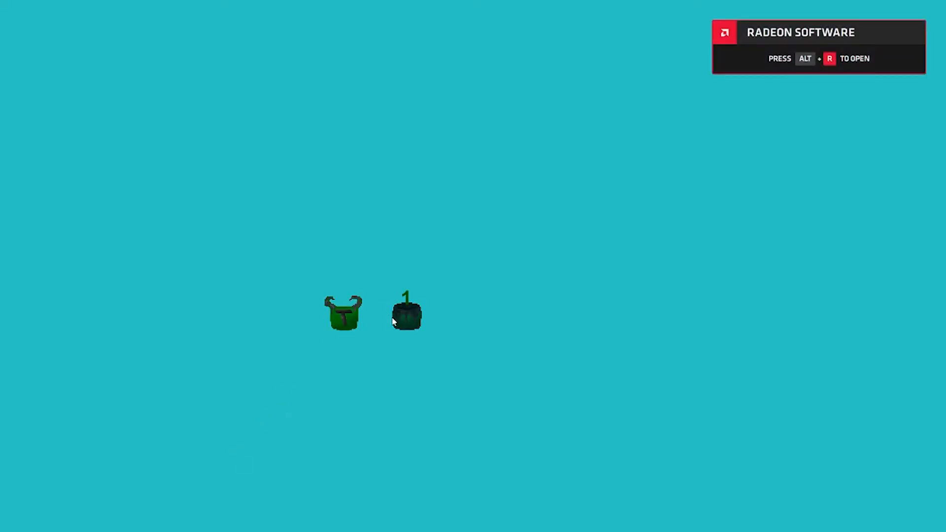
Start the tutorial level from the full-screen game's level select and collect the hanging vine.
click(343, 320)
key(a)
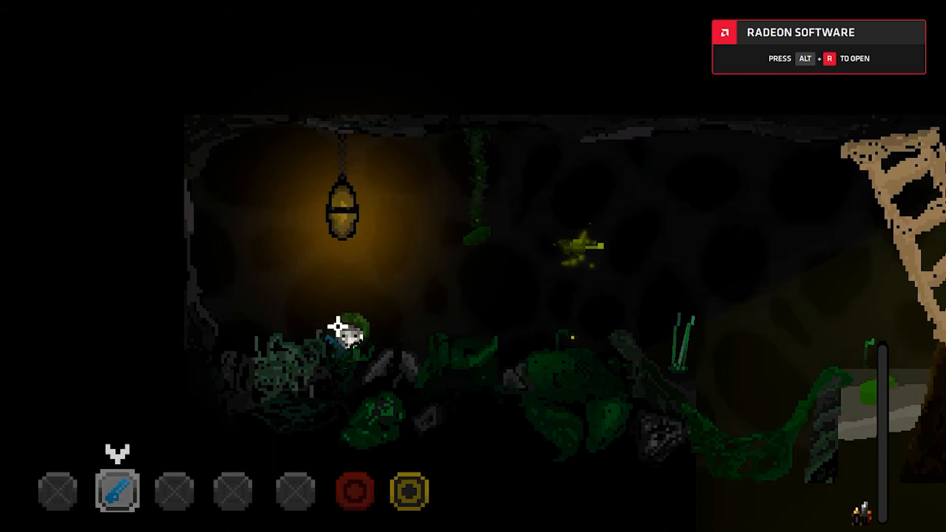
key(d)
key(space)
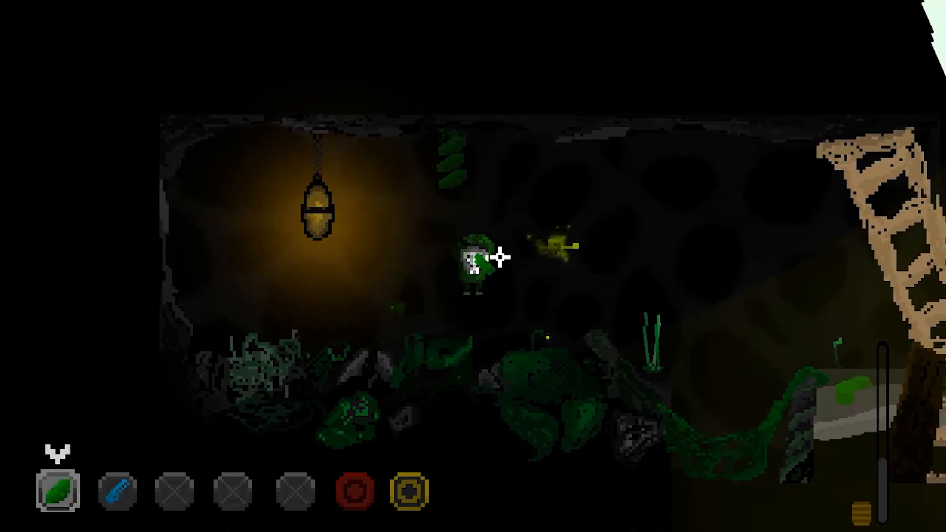
Run and jump the player out of the cave and past the ladder.
key(space)
key(a)
key(d)
key(space)
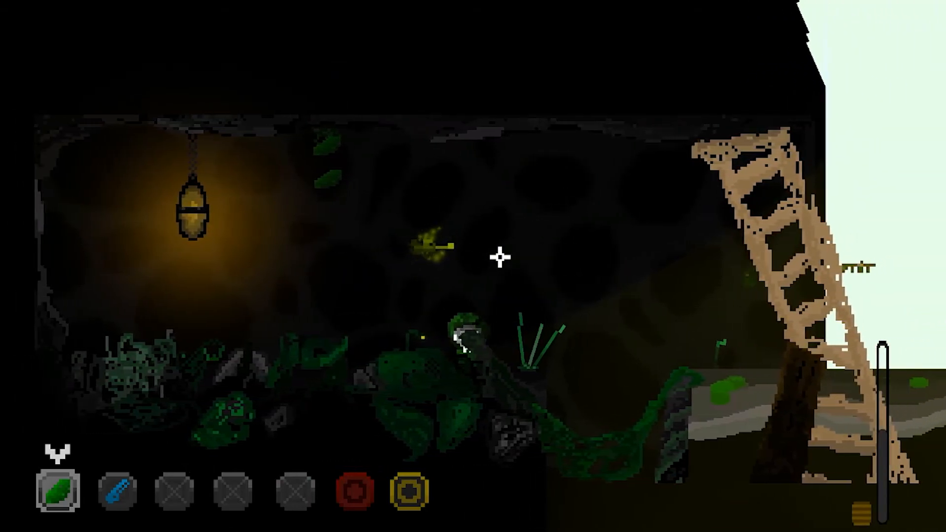
key(d)
key(space)
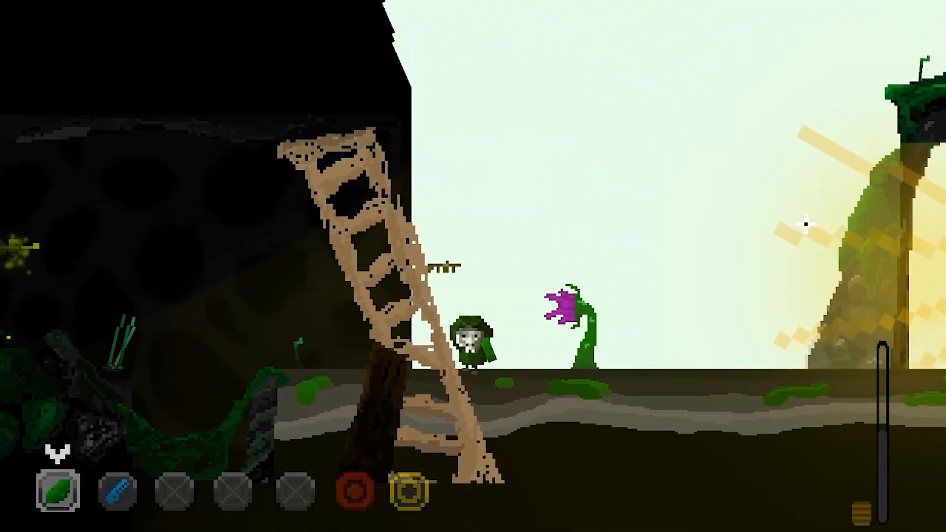
Test the hotbar by firing the blue gun, collecting the yellow-green gun and switching among slots 1 to 3.
key(a)
key(space)
key(2)
click(734, 319)
key(a)
key(space)
key(d)
key(3)
key(space)
key(2)
key(1)
key(d)
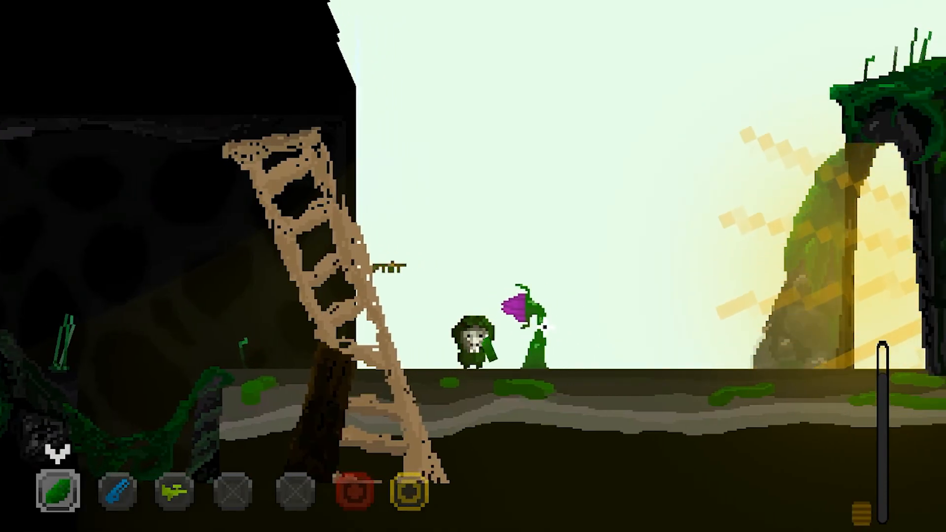
Pick up the rifle by the ladder, select it in hotbar slot 4 and fire at the purple plant.
key(e)
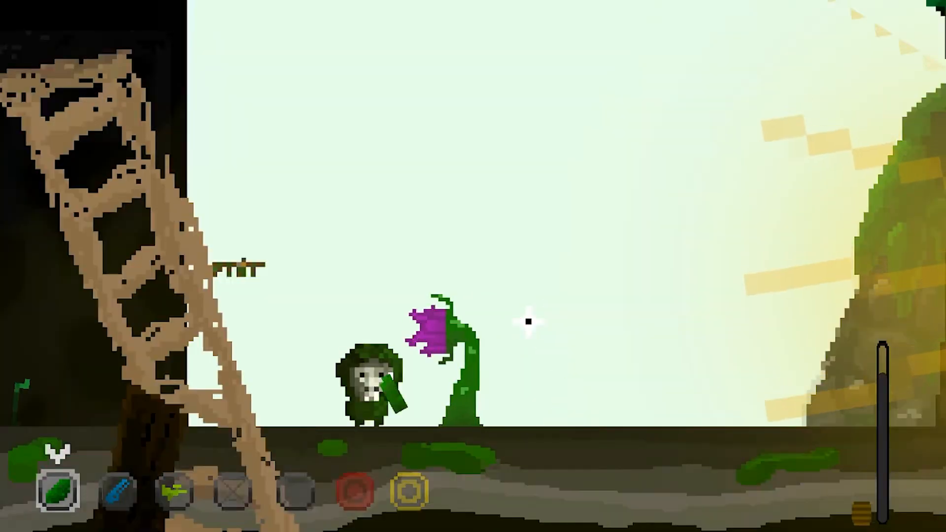
key(a)
key(space)
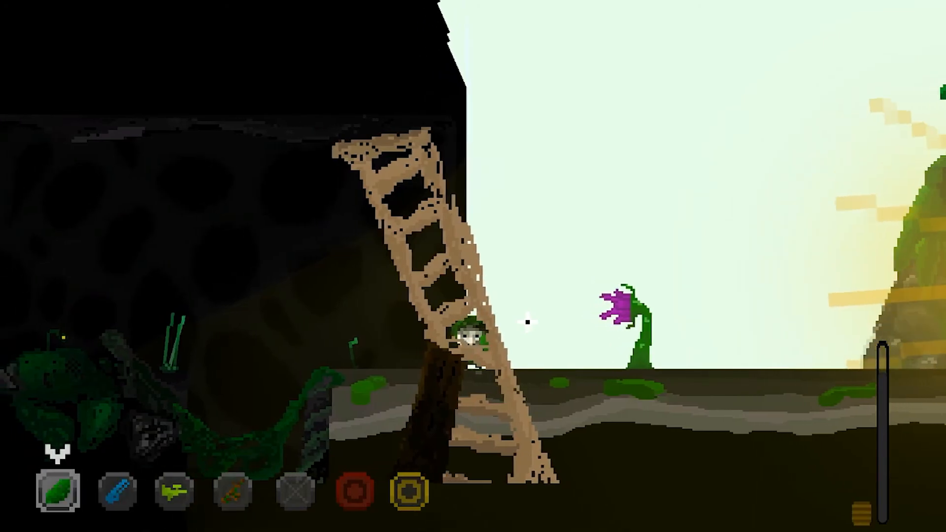
key(4)
click(510, 346)
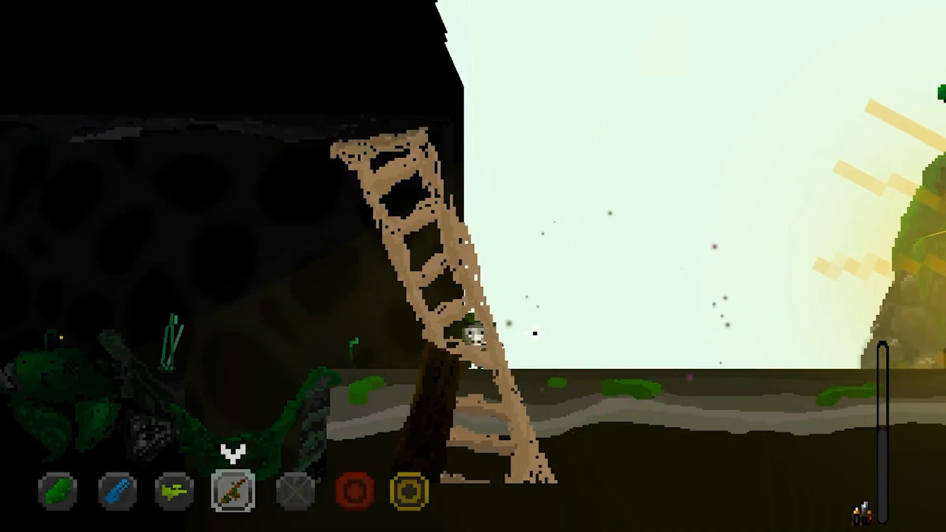
Switch to the yellow-green gun in hotbar slot 3 and run the player past the ladder to the tutorial level's exit.
key(d)
key(3)
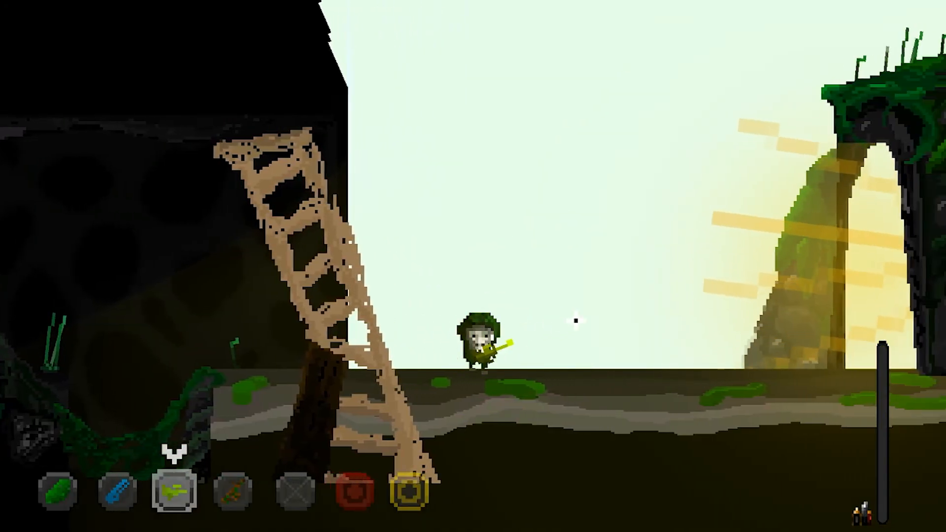
key(space)
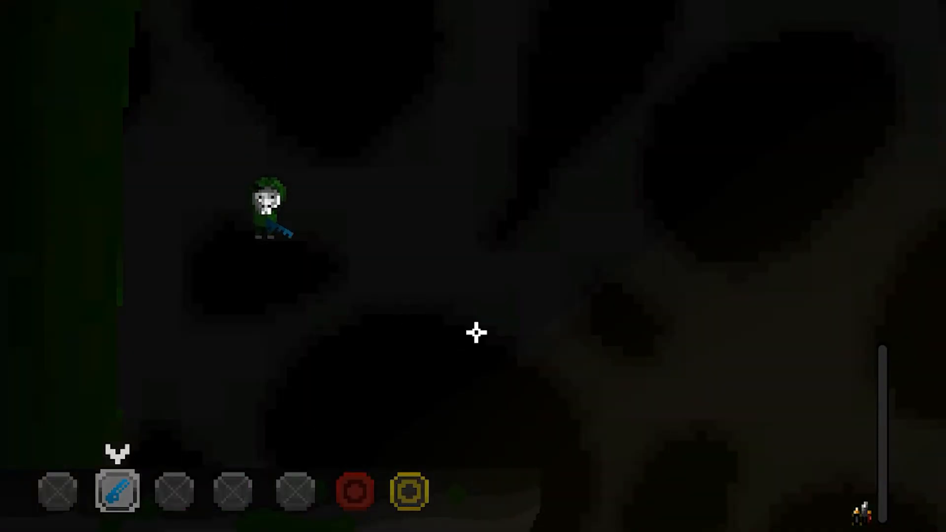
Start level 1, jump over the vine-painted pillar to the mossy rock and shoot the purple plant with the blue gun.
key(d)
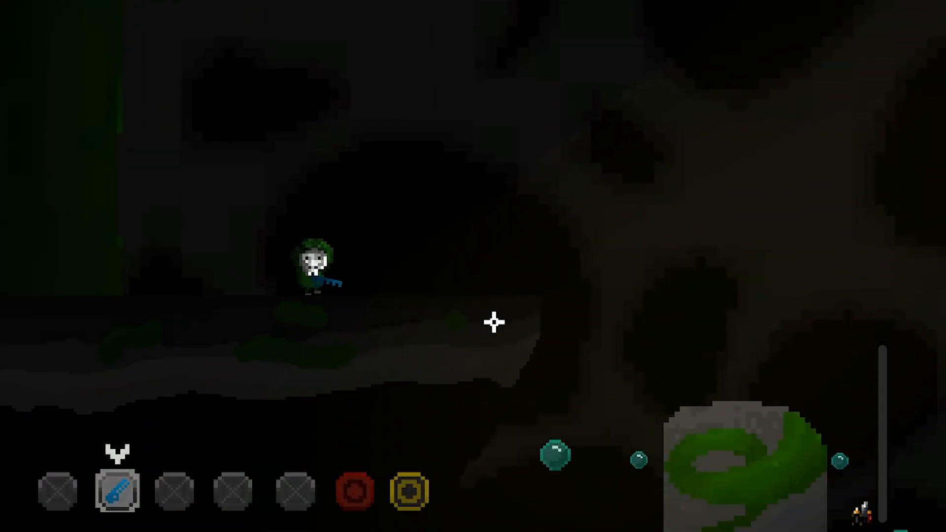
key(d)
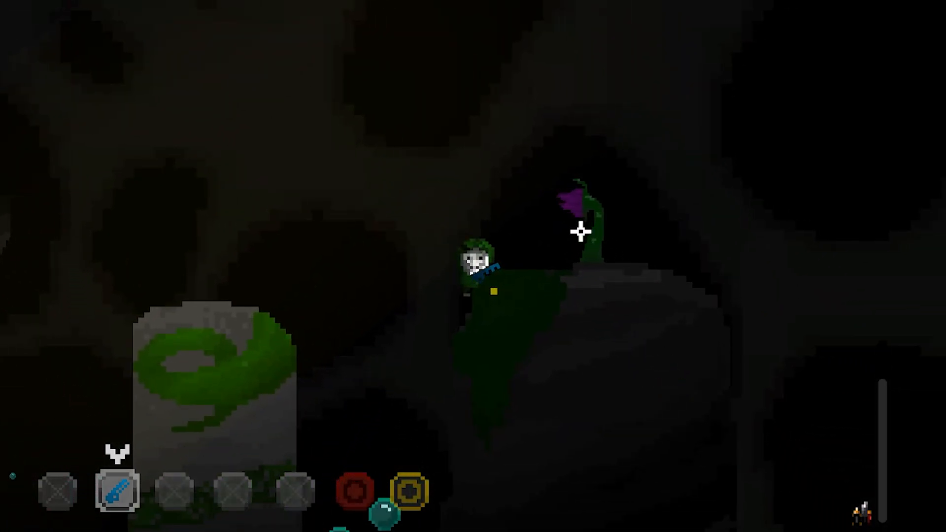
key(space)
click(583, 304)
click(585, 290)
click(584, 274)
key(d)
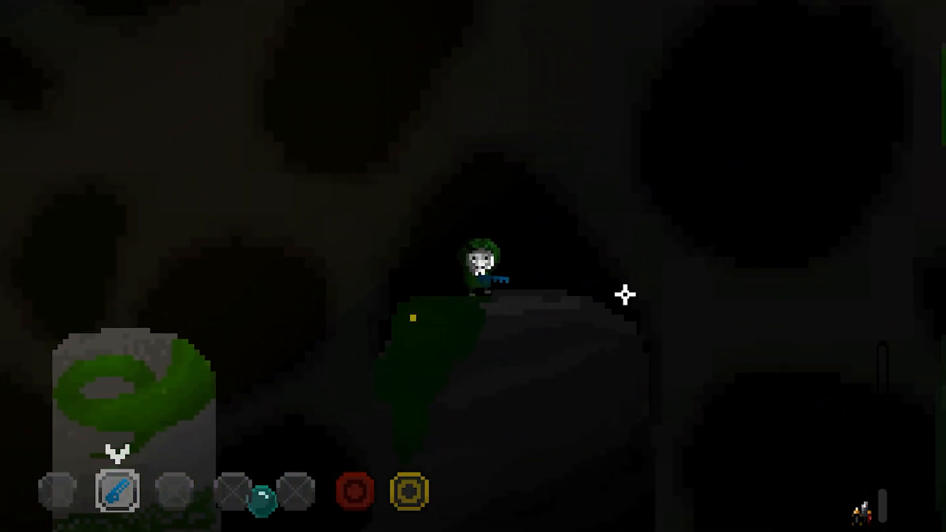
Jump from the mossy rock to the tall green wall and wall-jump up onto its top.
key(space)
key(d)
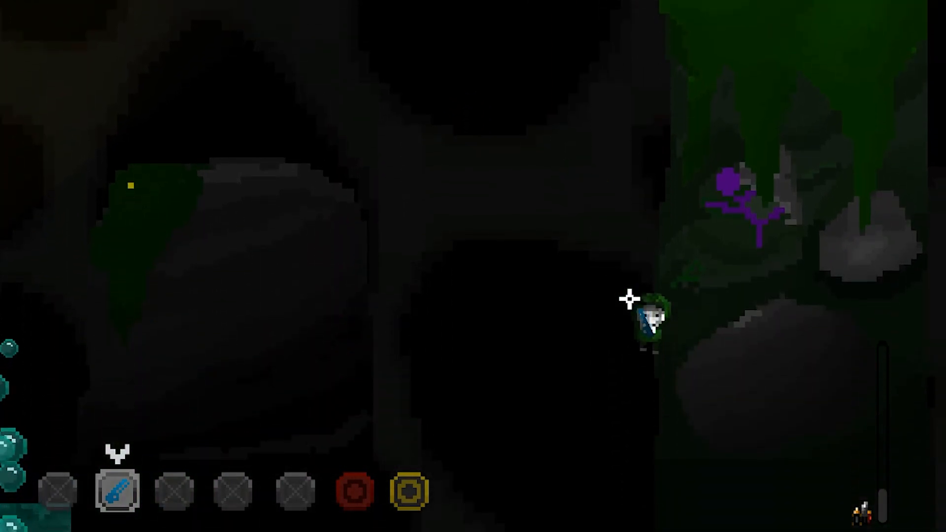
key(space)
key(space)
key(space)
key(d)
key(space)
key(d)
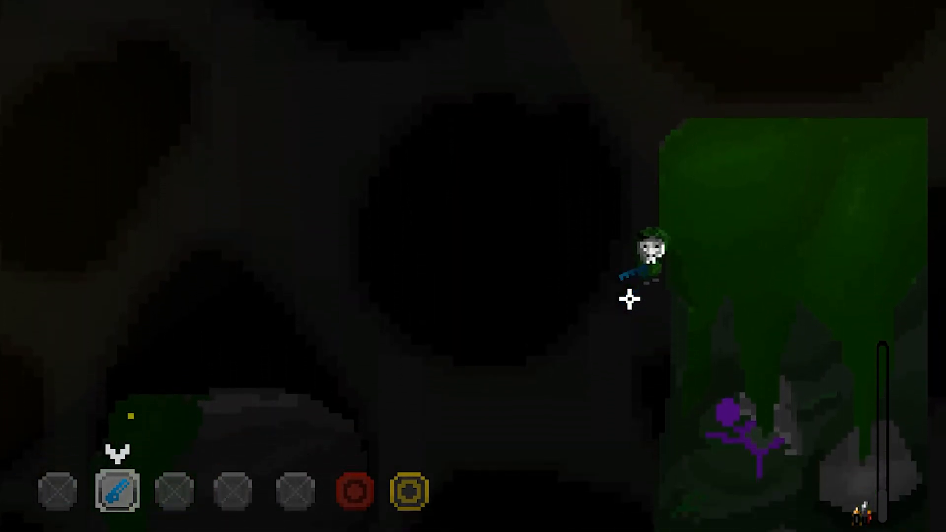
key(space)
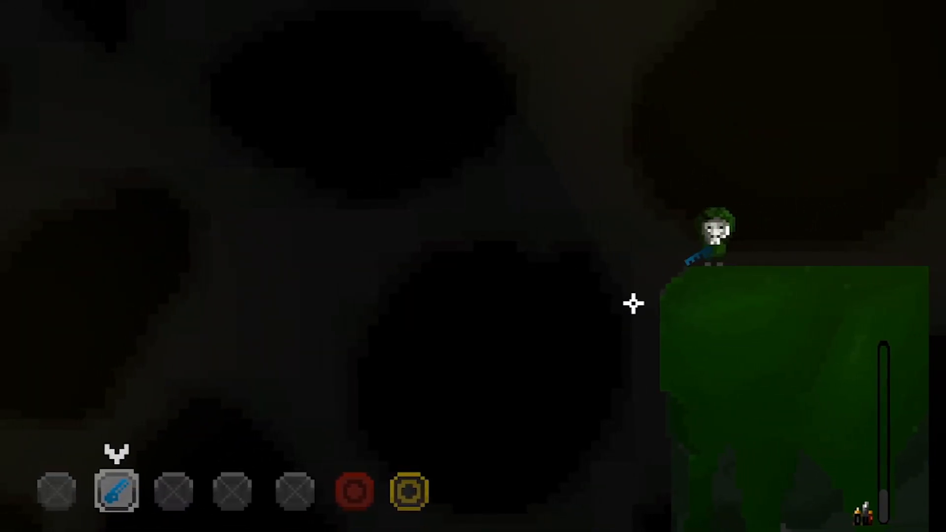
key(d)
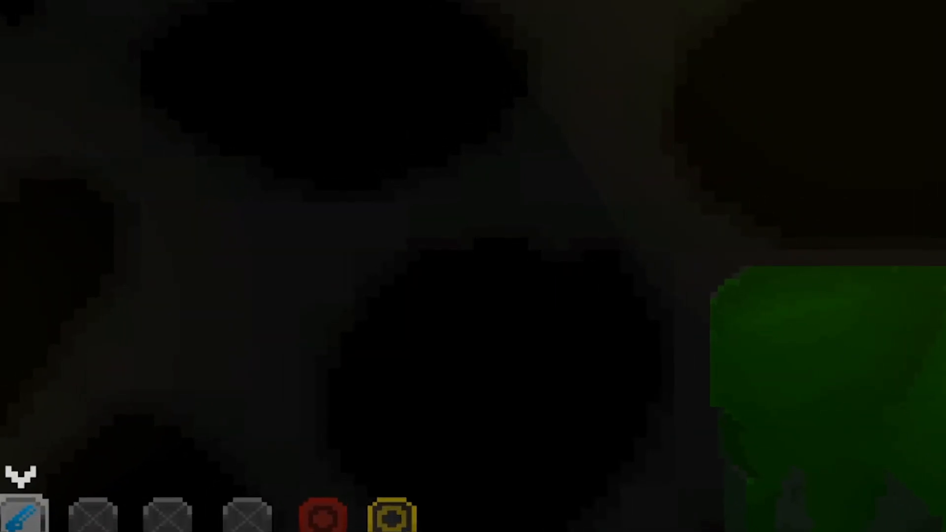
Fire the blue gun from the wall's top and jump the player back to the mossy rock.
click(431, 92)
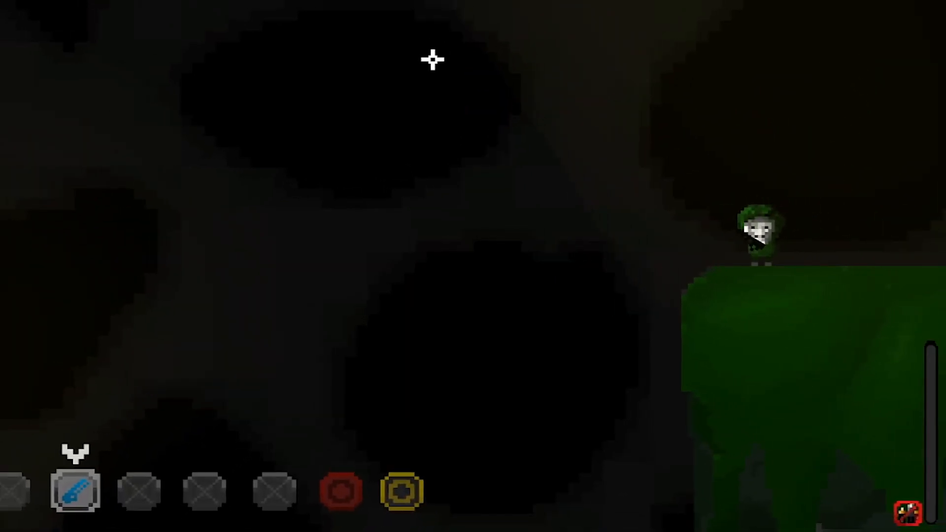
key(a)
key(a)
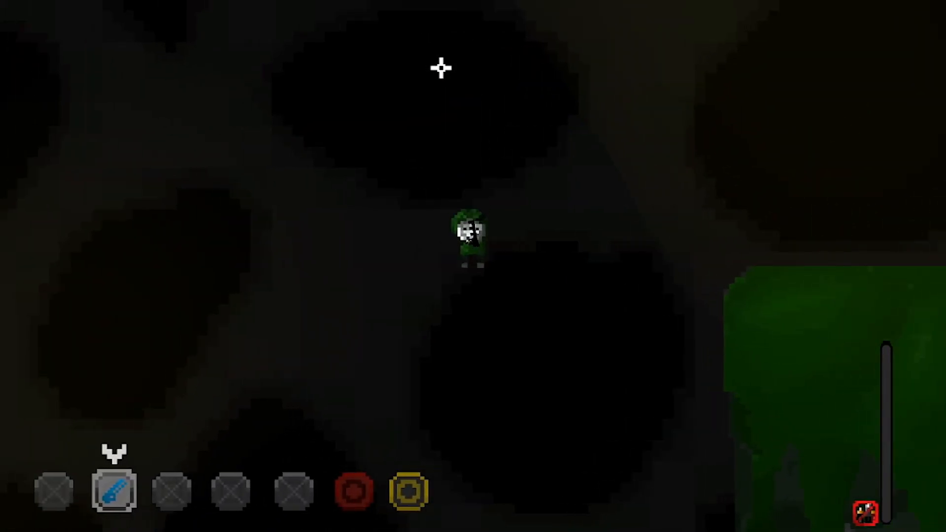
key(space)
key(a)
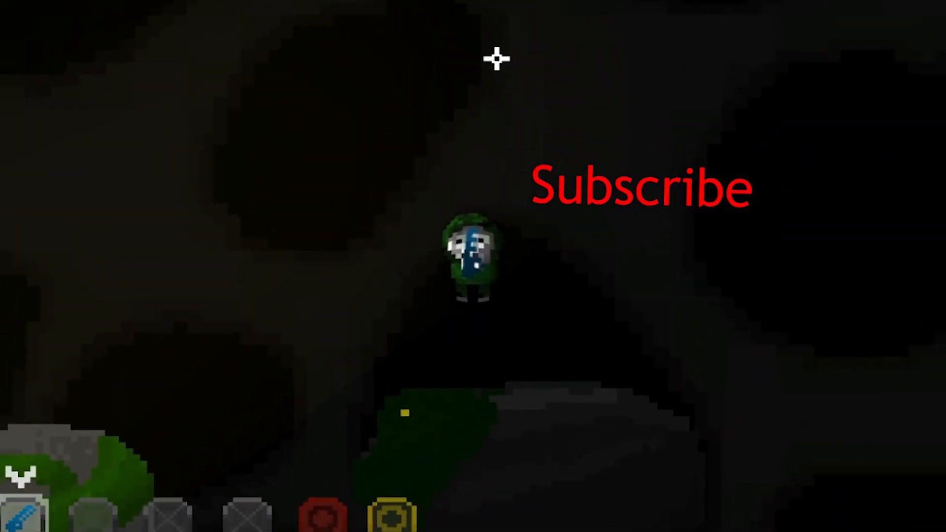
key(space)
Try the jump from the mossy rock to the tall green wall again.
key(space)
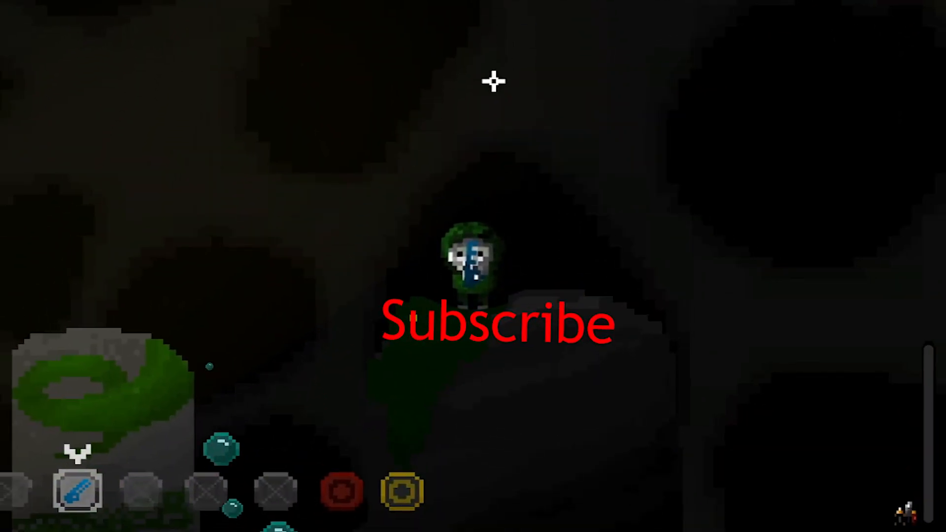
key(d)
key(space)
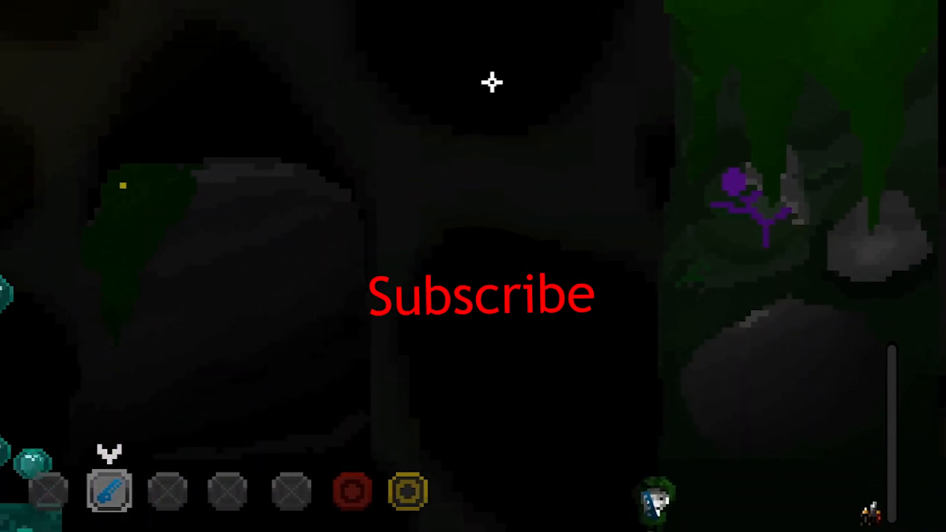
key(d)
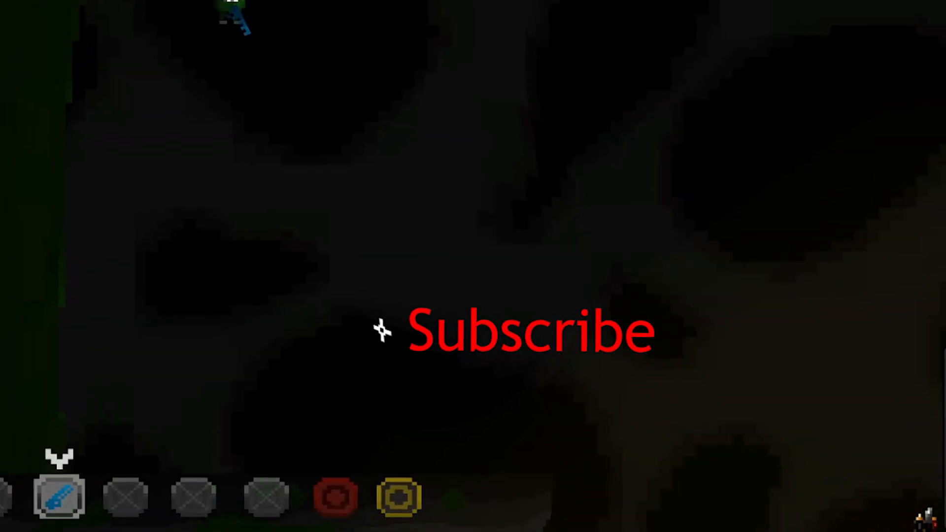
Run from the level start over the vine-painted pillar and shoot the plant on the mossy rock again.
key(d)
key(space)
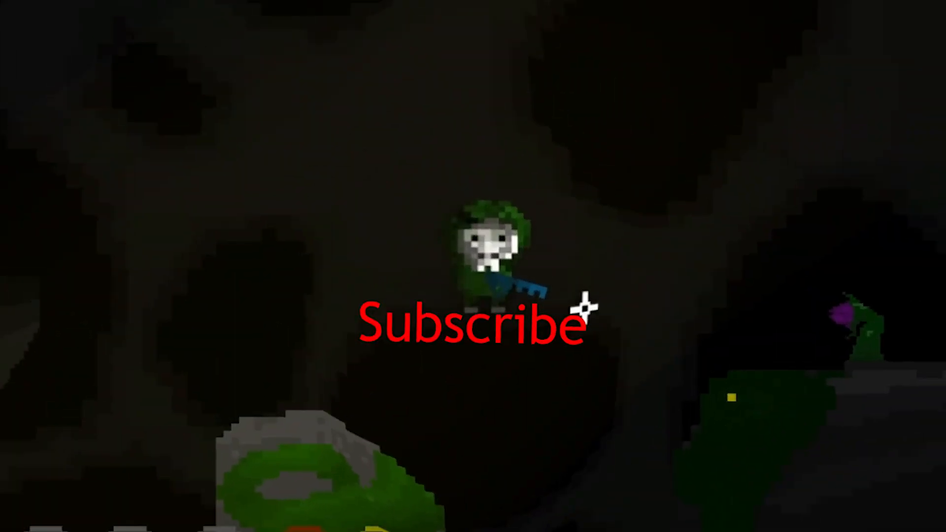
key(d)
click(580, 304)
click(559, 279)
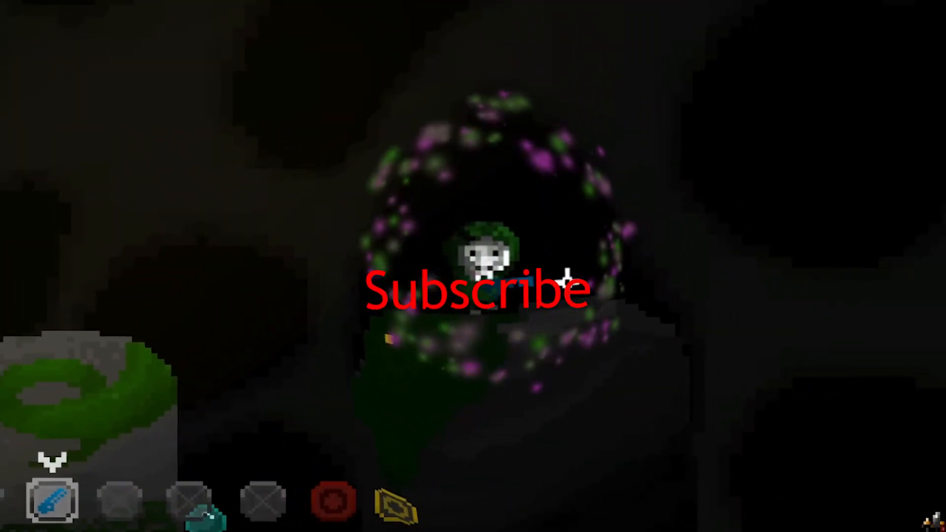
Jump onward from the mossy rock past the tall wall toward the next green platform.
key(space)
key(d)
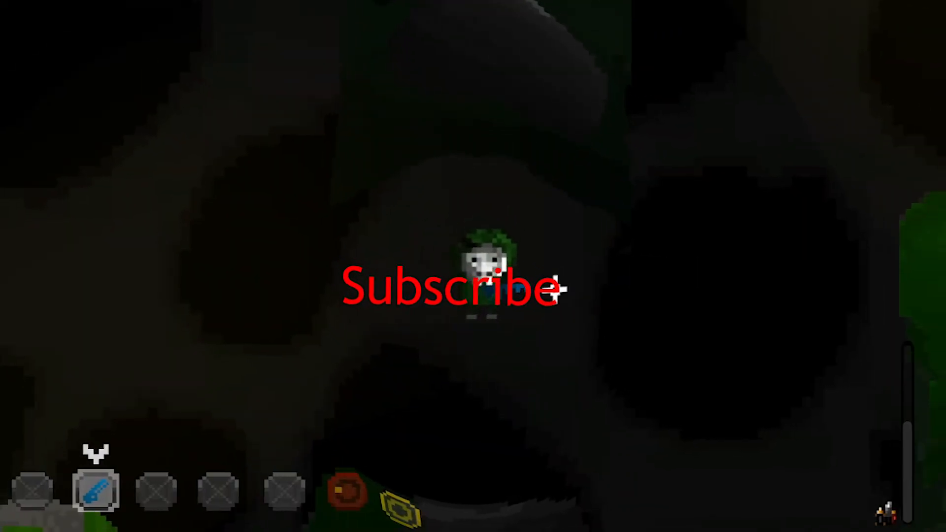
key(d)
key(space)
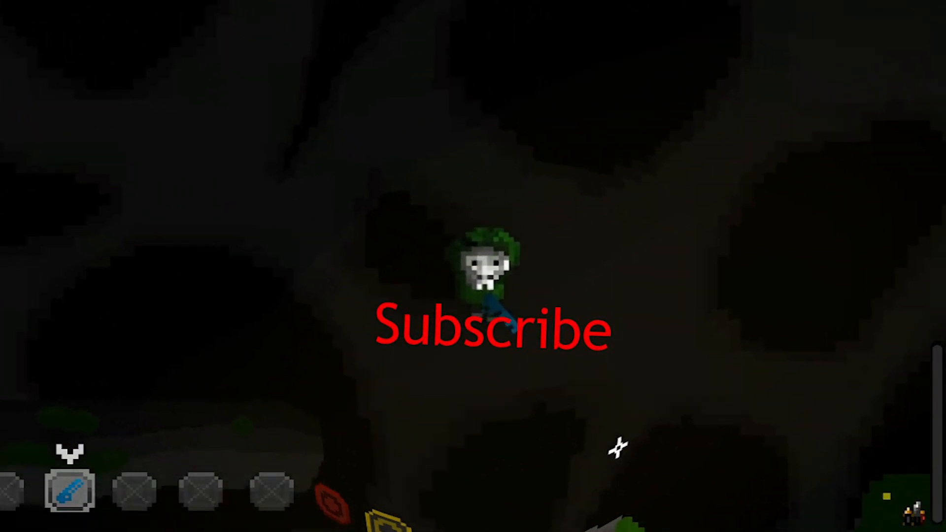
Cross from the level start to the mossy rock once more and shoot the purple plant with the blue gun.
key(d)
key(space)
click(597, 275)
click(570, 269)
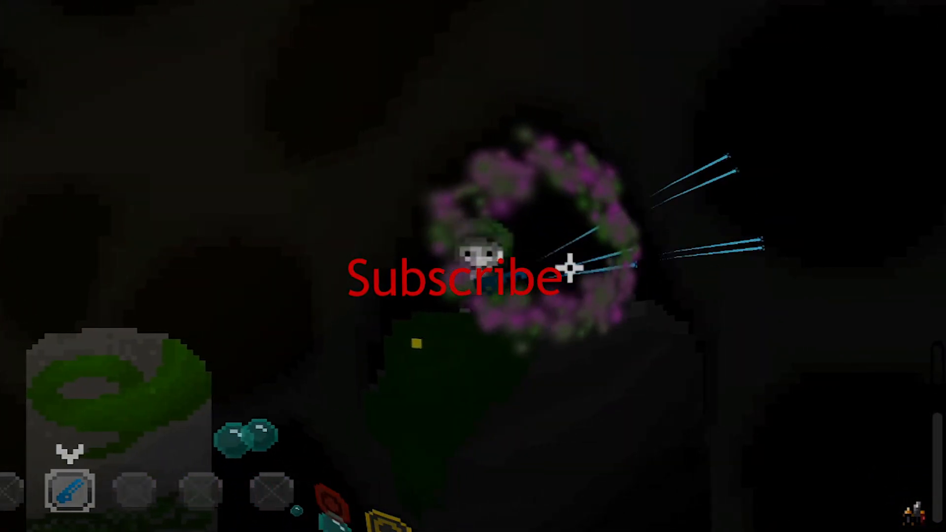